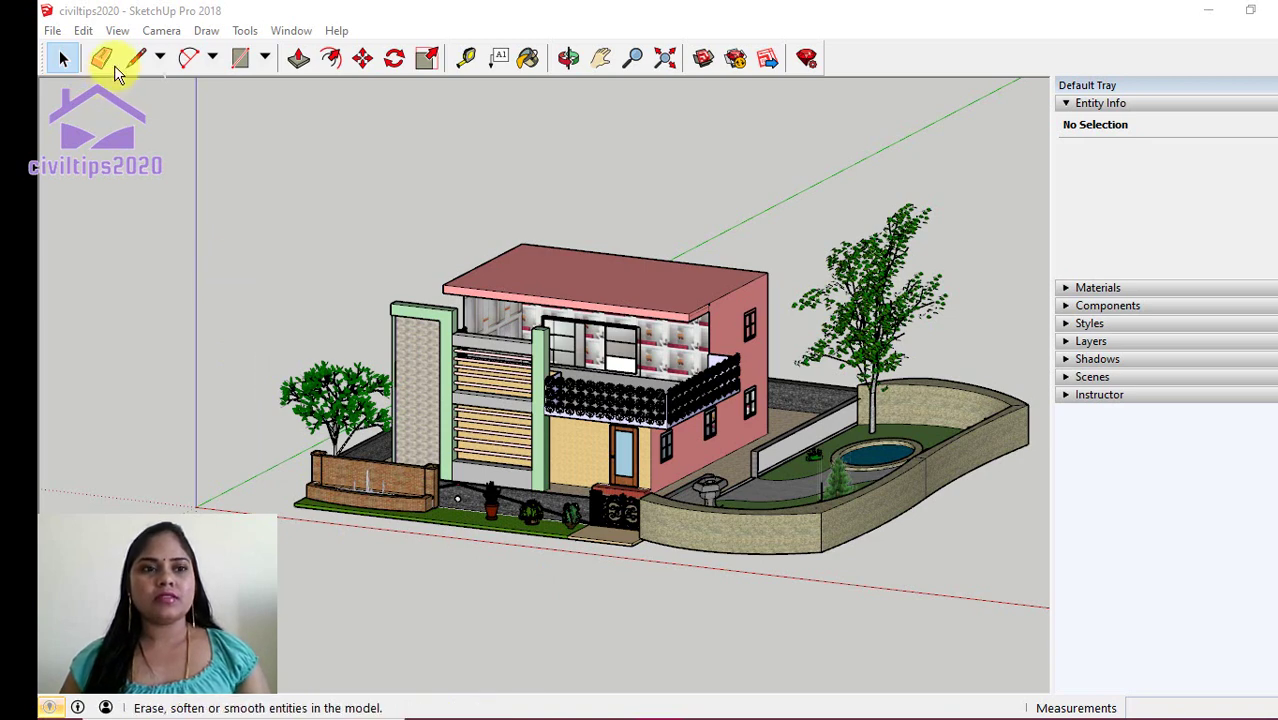
Open the Camera menu to reach the Standard Views for the house model.
{"action": "left_click", "coordinate": [164, 31]}
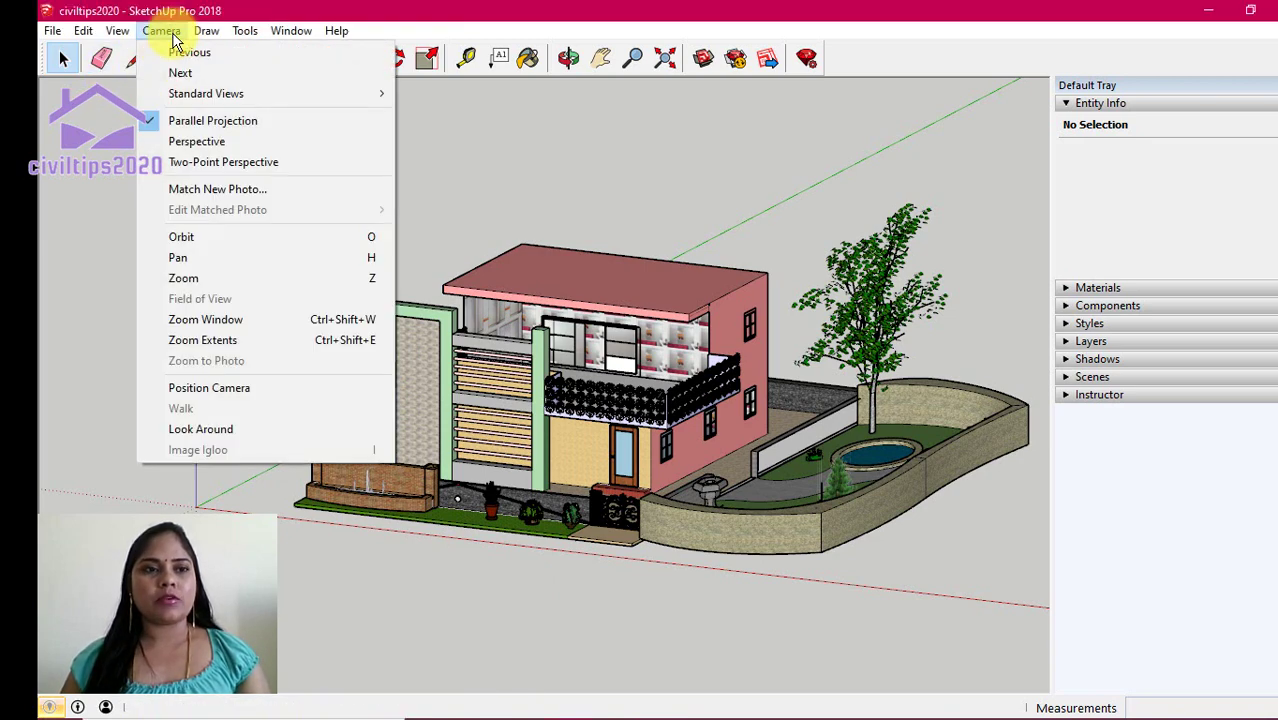
{"action": "mouse_move", "coordinate": [206, 93]}
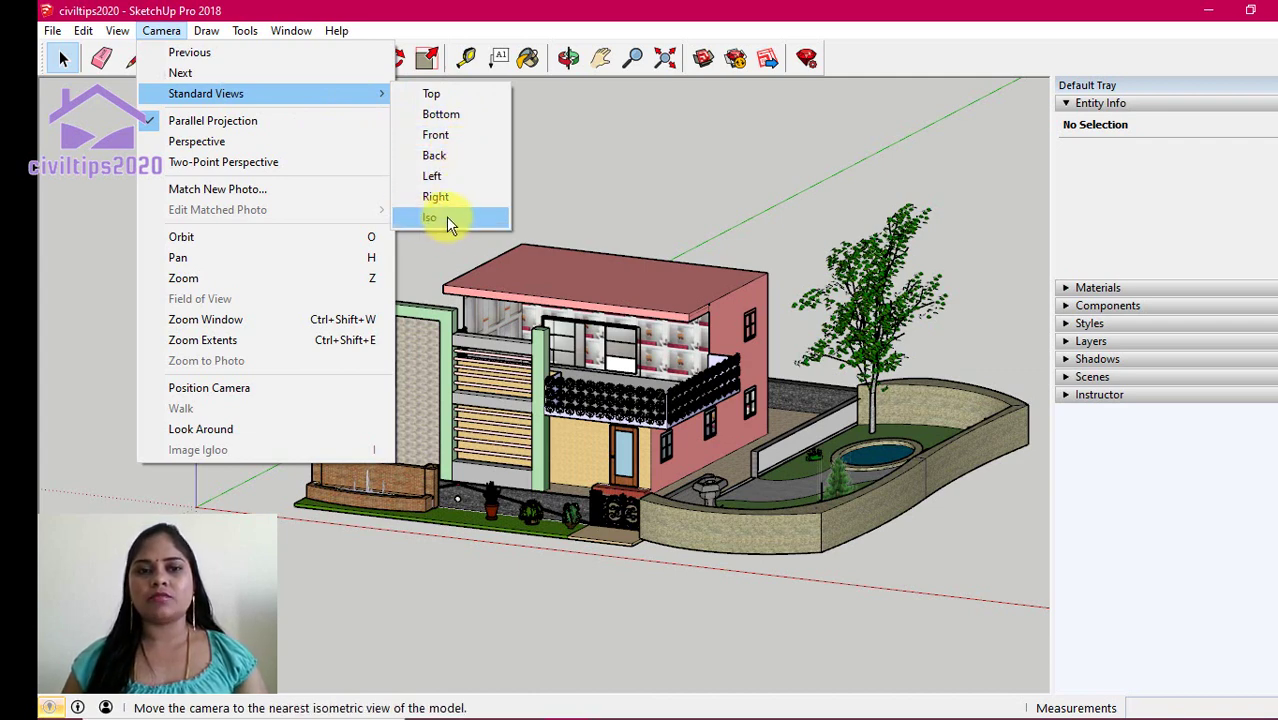
Switch to the Top standard view and zoom out over the house and garden.
{"action": "left_click", "coordinate": [463, 100]}
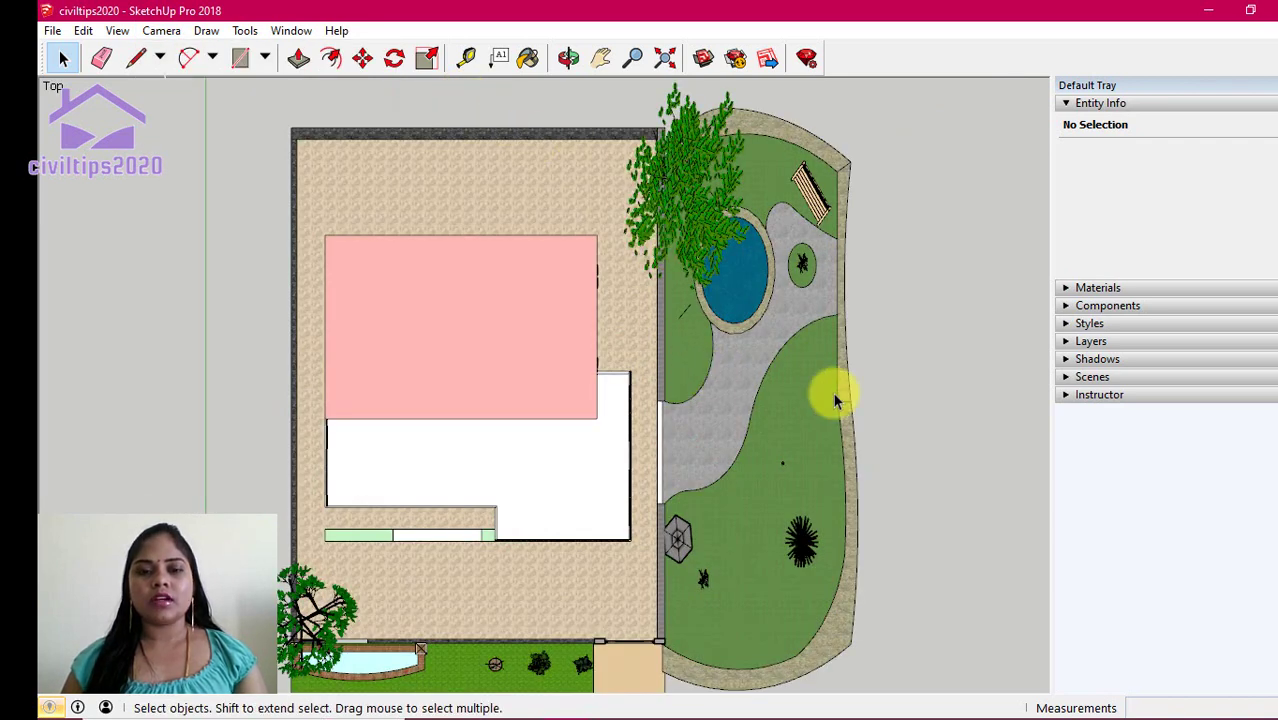
{"action": "scroll", "coordinate": [833, 397], "scroll_direction": "down", "scroll_amount": 1}
{"action": "scroll", "coordinate": [819, 419], "scroll_direction": "down", "scroll_amount": 2}
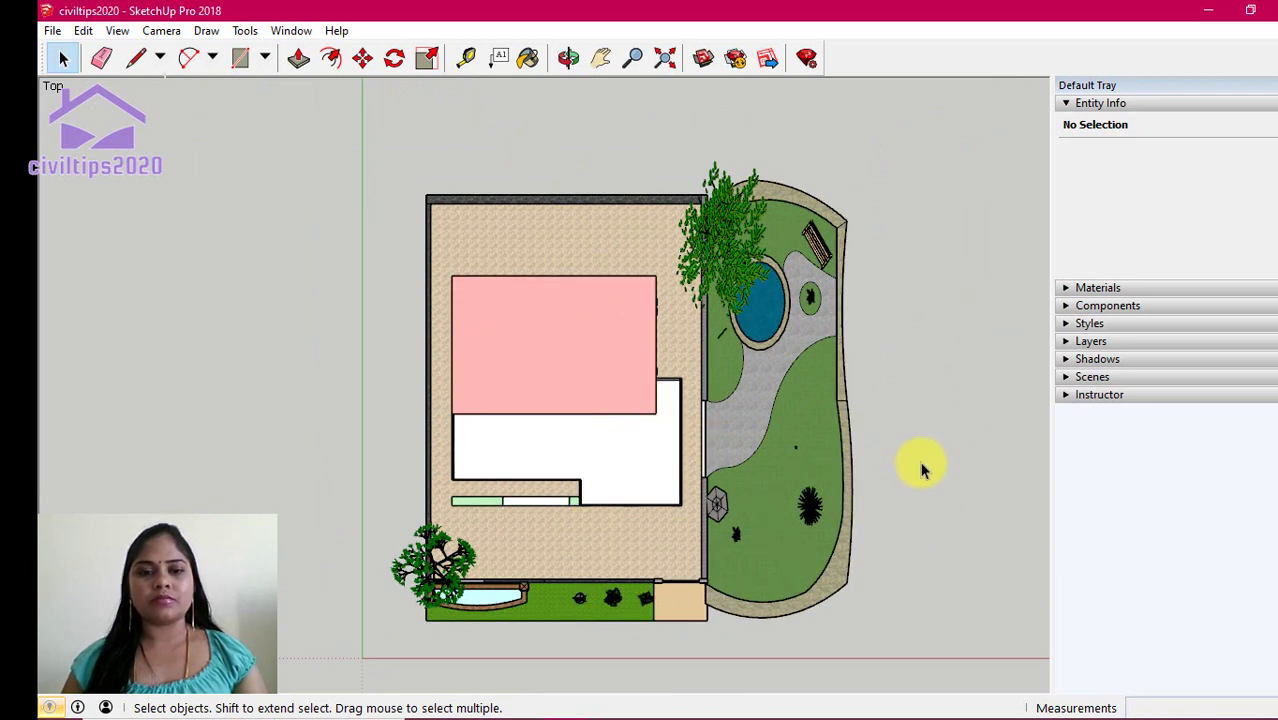
Turn on Perspective projection for the top-down view.
{"action": "left_click", "coordinate": [163, 31]}
{"action": "left_click", "coordinate": [196, 141]}
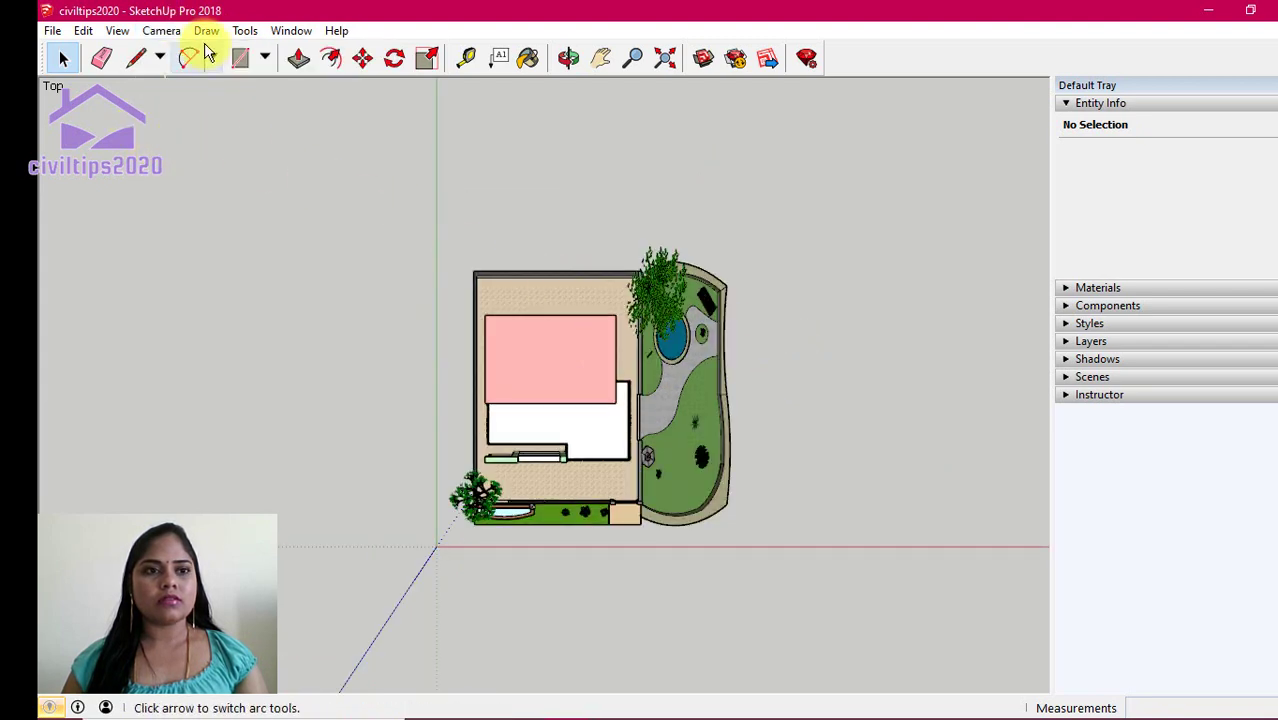
{"action": "left_click", "coordinate": [163, 31]}
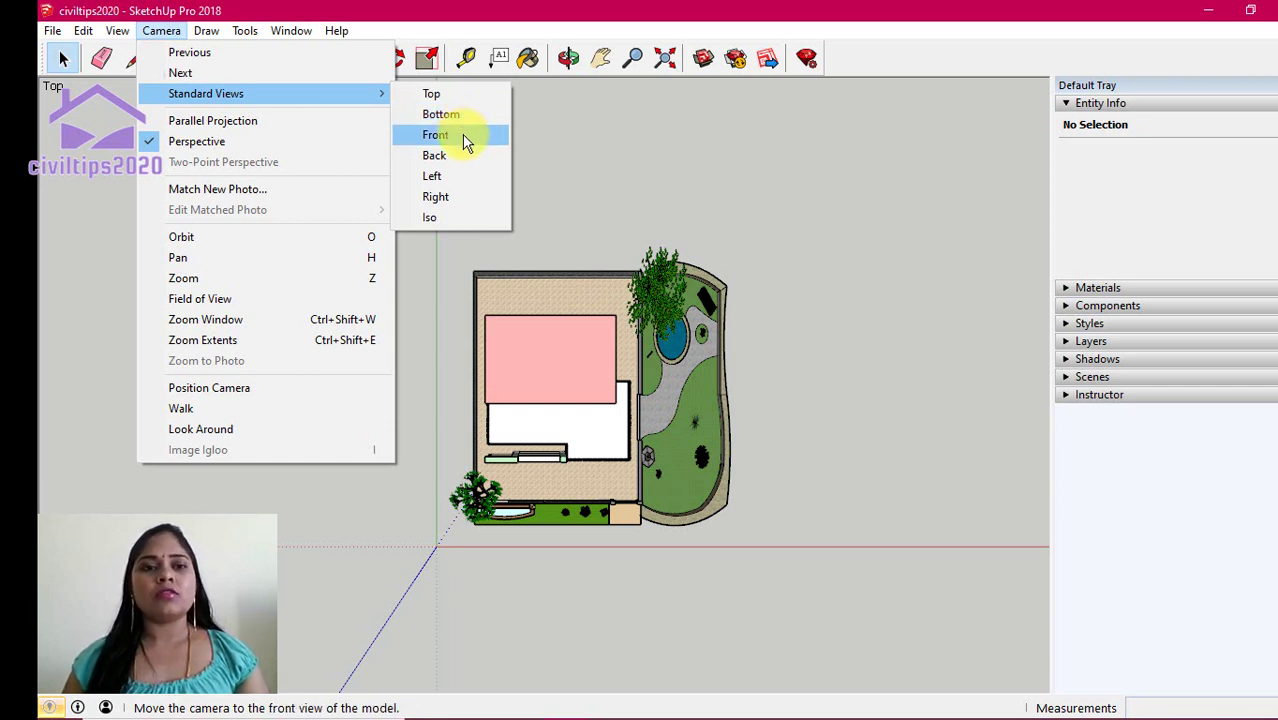
Show the Front view, zoom in on the facade, and orbit slightly for perspective.
{"action": "left_click", "coordinate": [465, 143]}
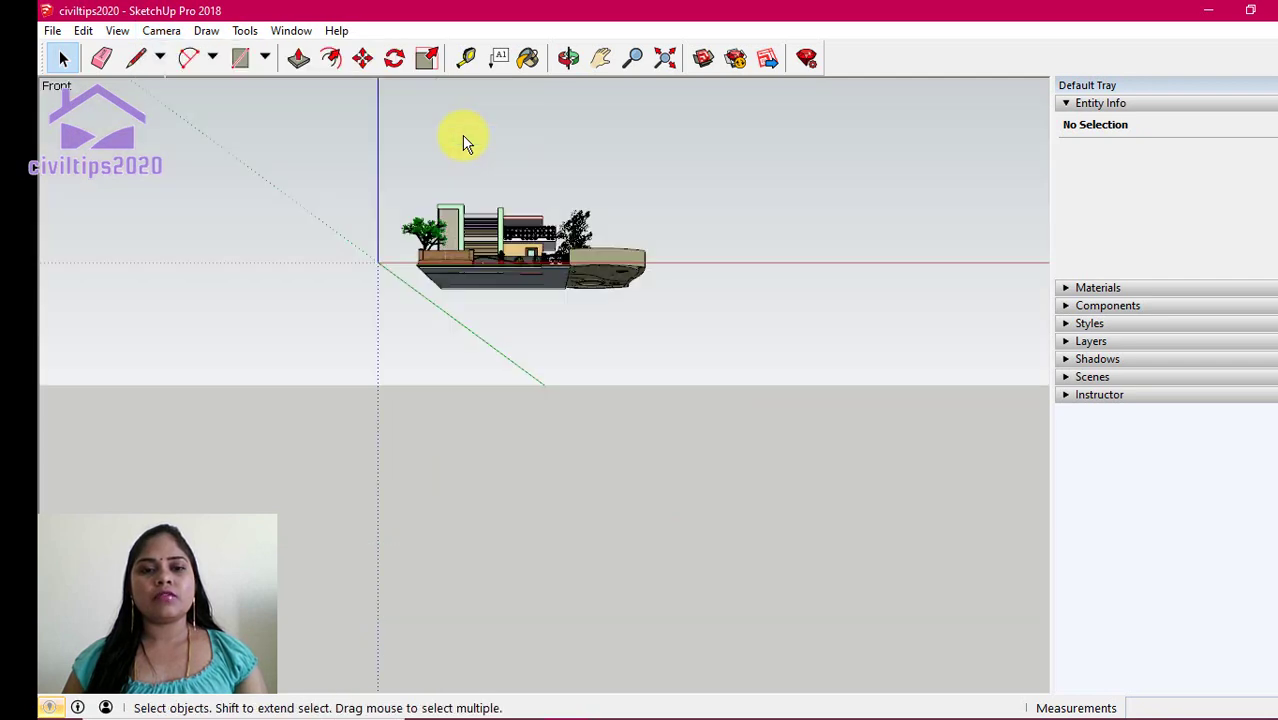
{"action": "mouse_move", "coordinate": [571, 620]}
{"action": "middle_mouse_down"}
{"action": "mouse_move", "coordinate": [471, 371]}
{"action": "mouse_move", "coordinate": [522, 414]}
{"action": "mouse_move", "coordinate": [550, 321]}
{"action": "mouse_move", "coordinate": [499, 392]}
{"action": "middle_mouse_up"}
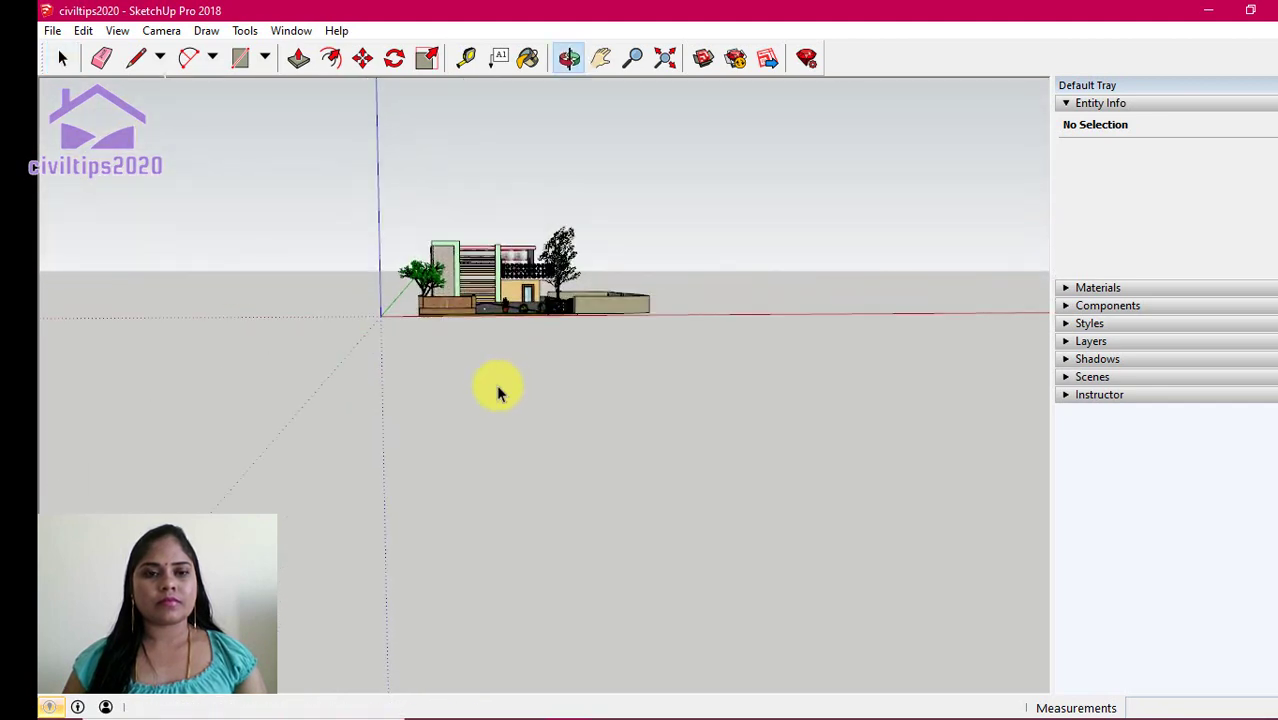
{"action": "left_click", "coordinate": [161, 31]}
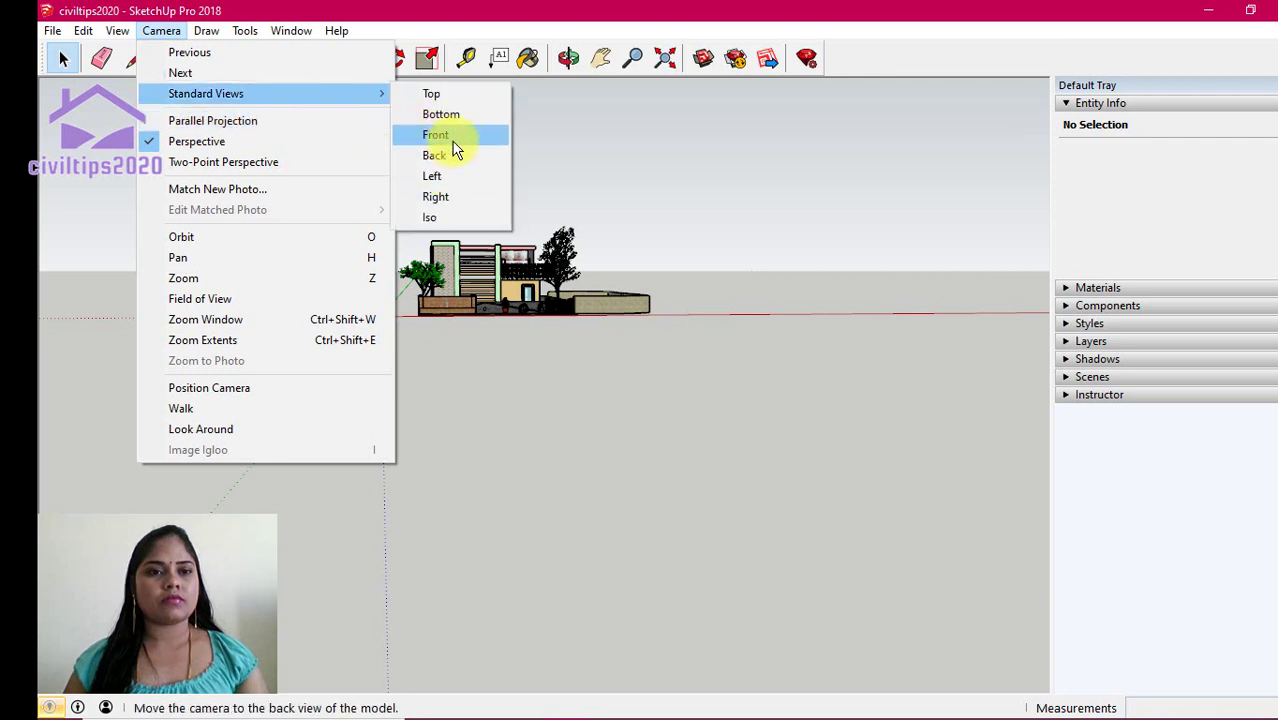
{"action": "left_click", "coordinate": [455, 134]}
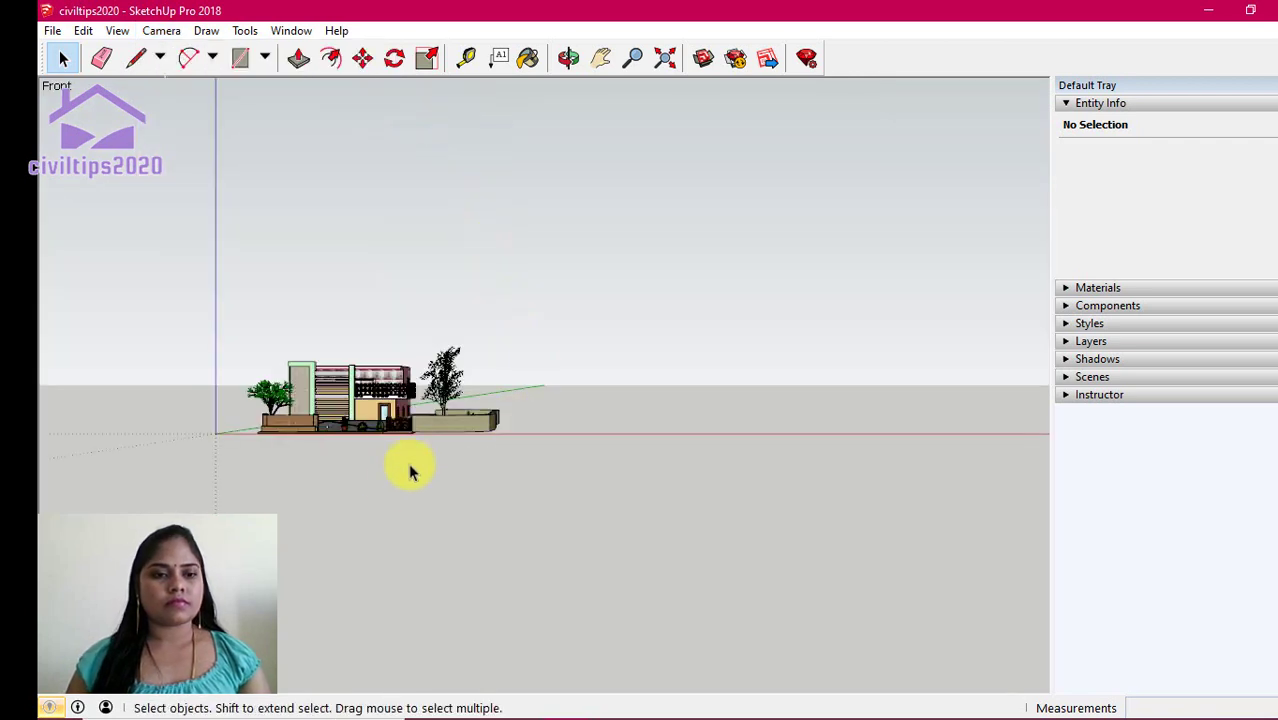
{"action": "scroll", "coordinate": [378, 476], "scroll_direction": "up", "scroll_amount": 1}
{"action": "scroll", "coordinate": [369, 481], "scroll_direction": "up", "scroll_amount": 1}
{"action": "mouse_move", "coordinate": [340, 460]}
{"action": "middle_mouse_down"}
{"action": "mouse_move", "coordinate": [365, 471]}
{"action": "mouse_move", "coordinate": [368, 512]}
{"action": "middle_mouse_up"}
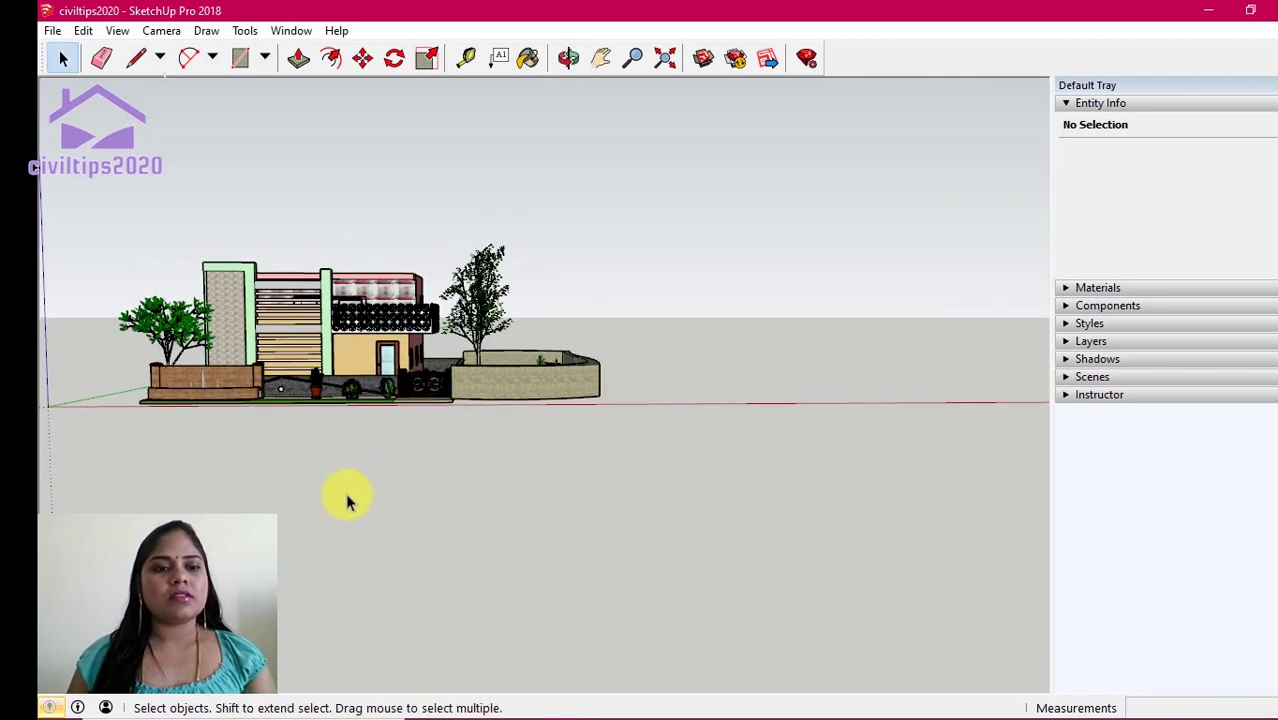
{"action": "scroll", "coordinate": [393, 466], "scroll_direction": "up", "scroll_amount": 1}
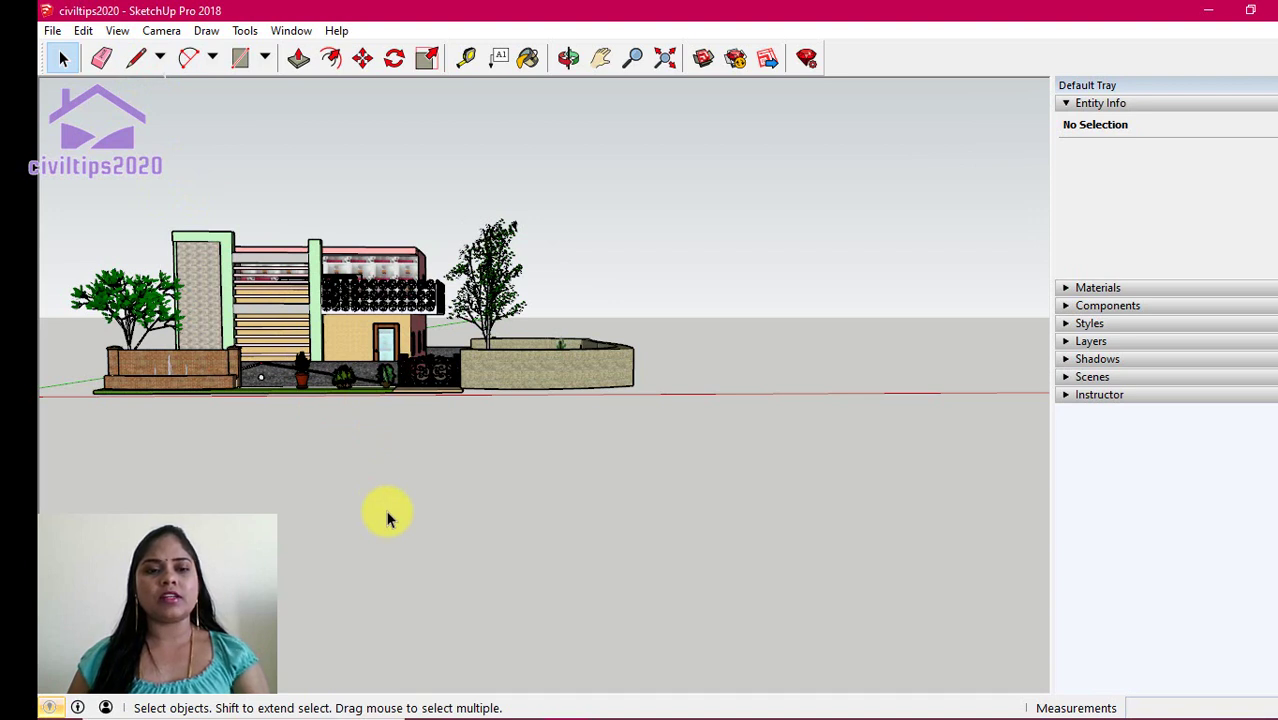
Switch to the Right view, then the Back view, then Right again.
{"action": "left_click", "coordinate": [161, 30]}
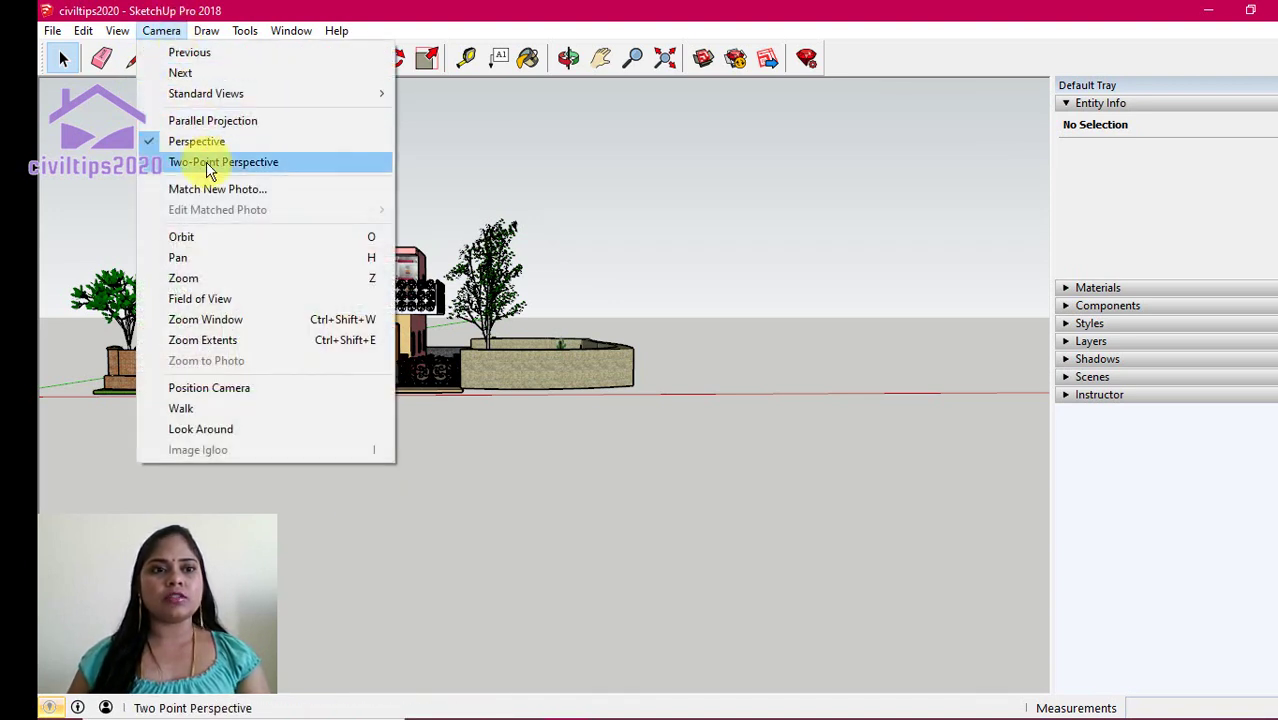
{"action": "mouse_move", "coordinate": [206, 93]}
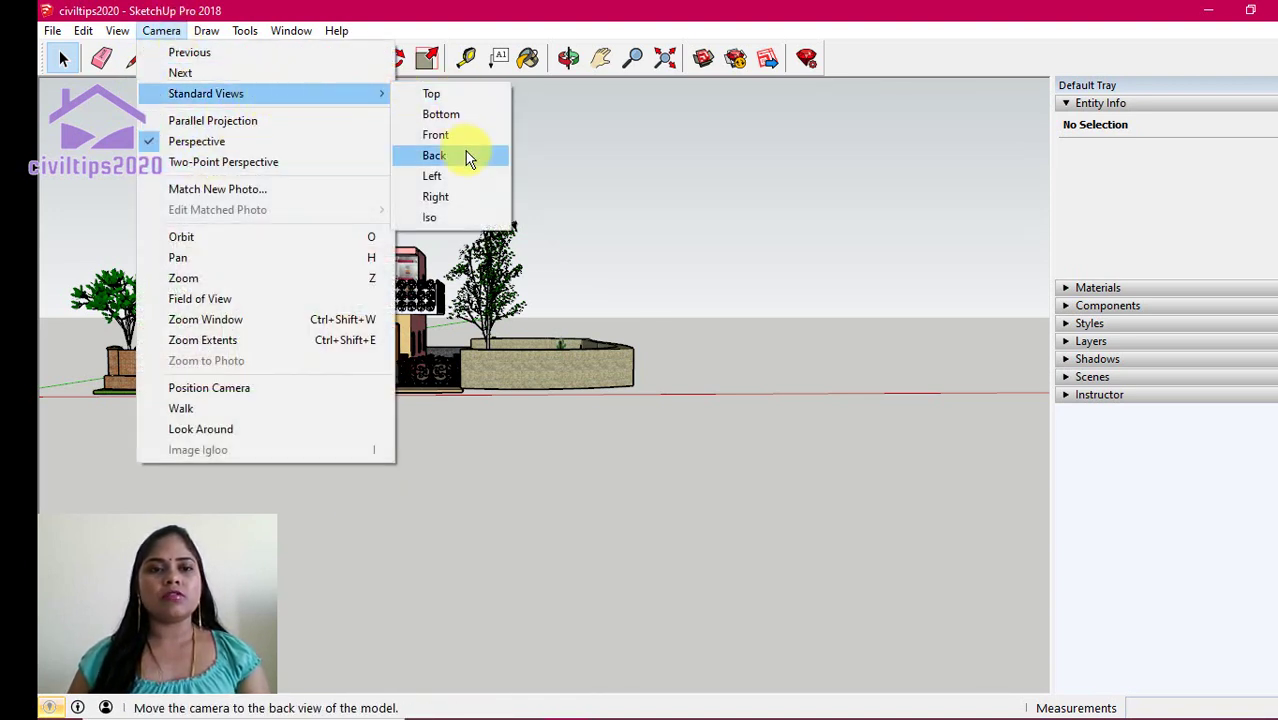
{"action": "left_click", "coordinate": [464, 197]}
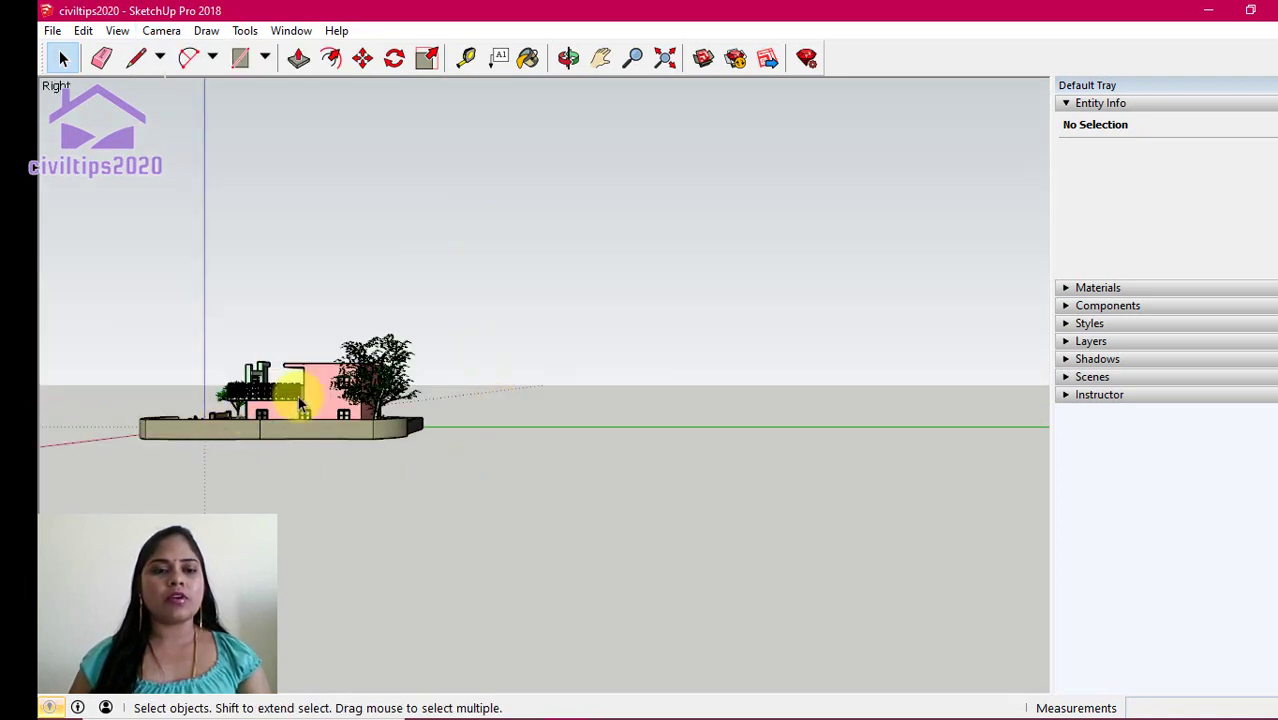
{"action": "scroll", "coordinate": [298, 396], "scroll_direction": "up", "scroll_amount": 1}
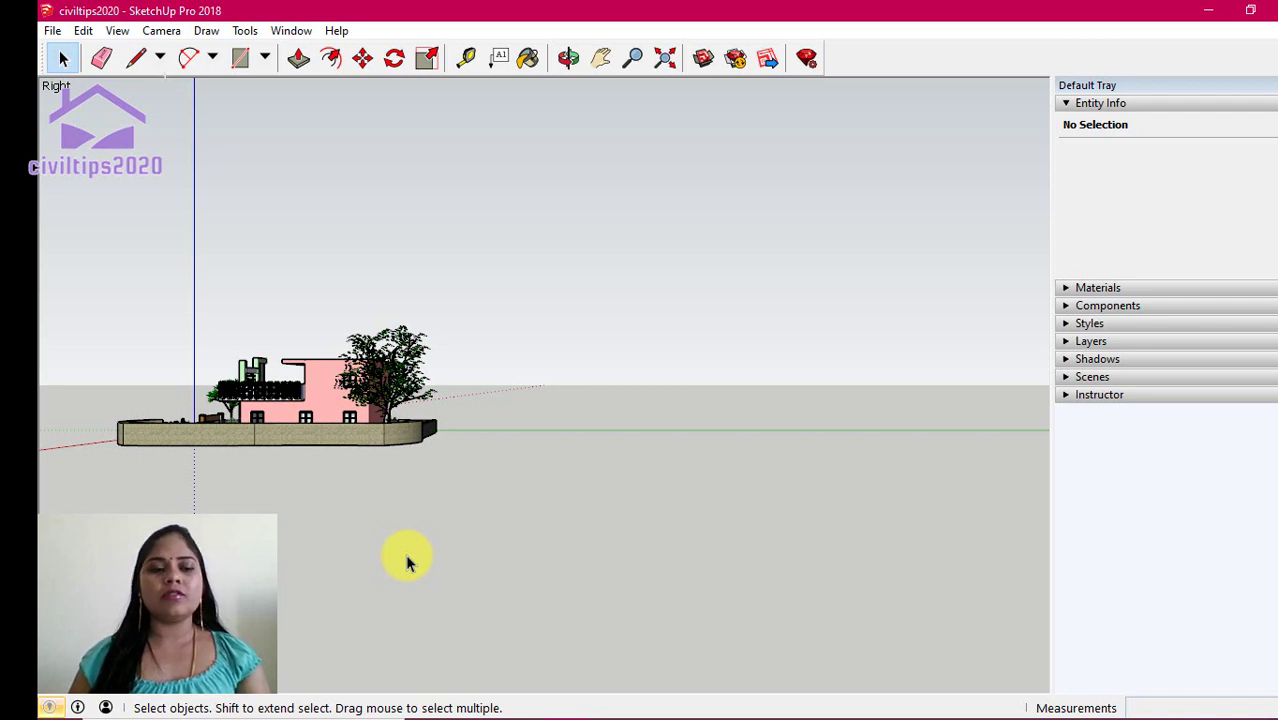
{"action": "left_click", "coordinate": [175, 34]}
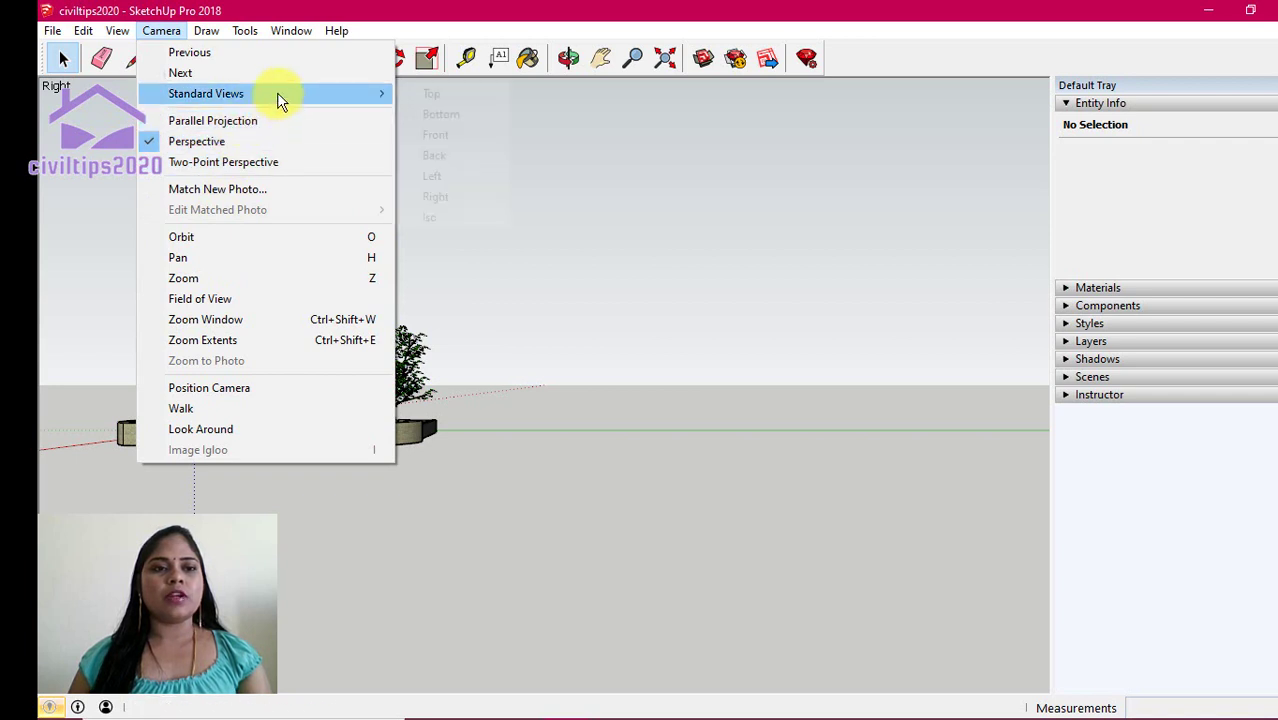
{"action": "mouse_move", "coordinate": [206, 93]}
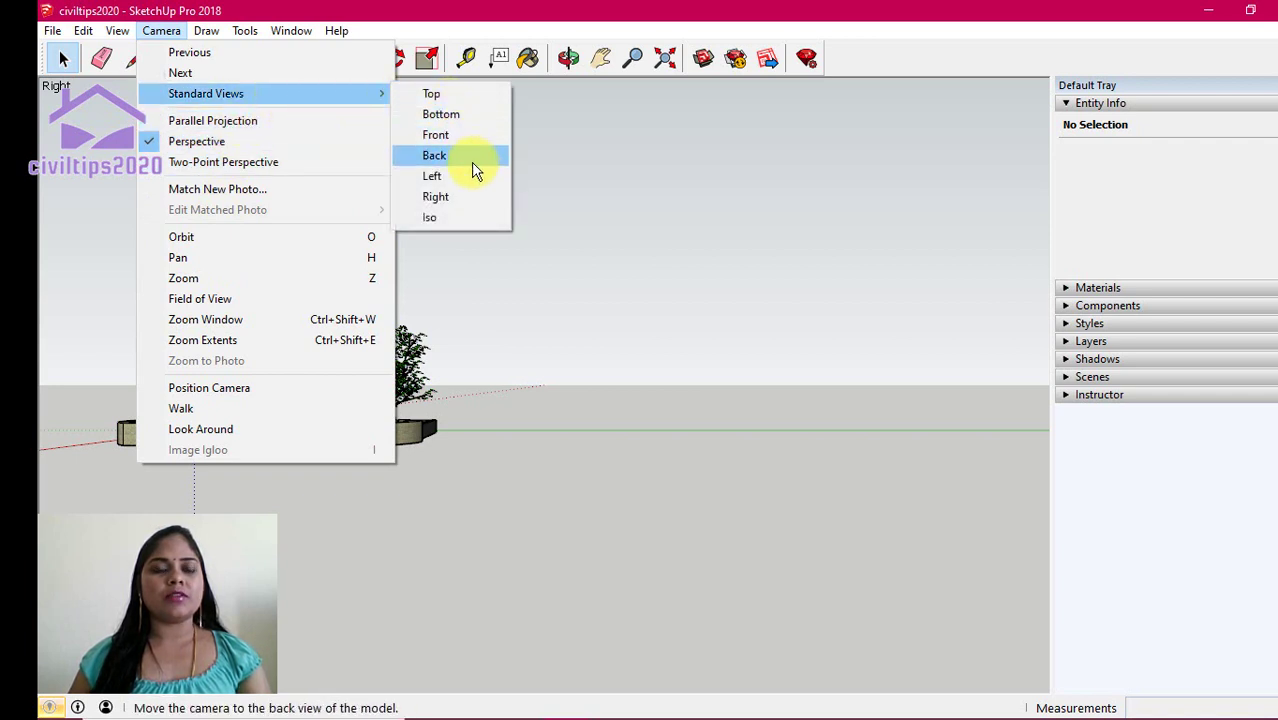
{"action": "left_click", "coordinate": [450, 160]}
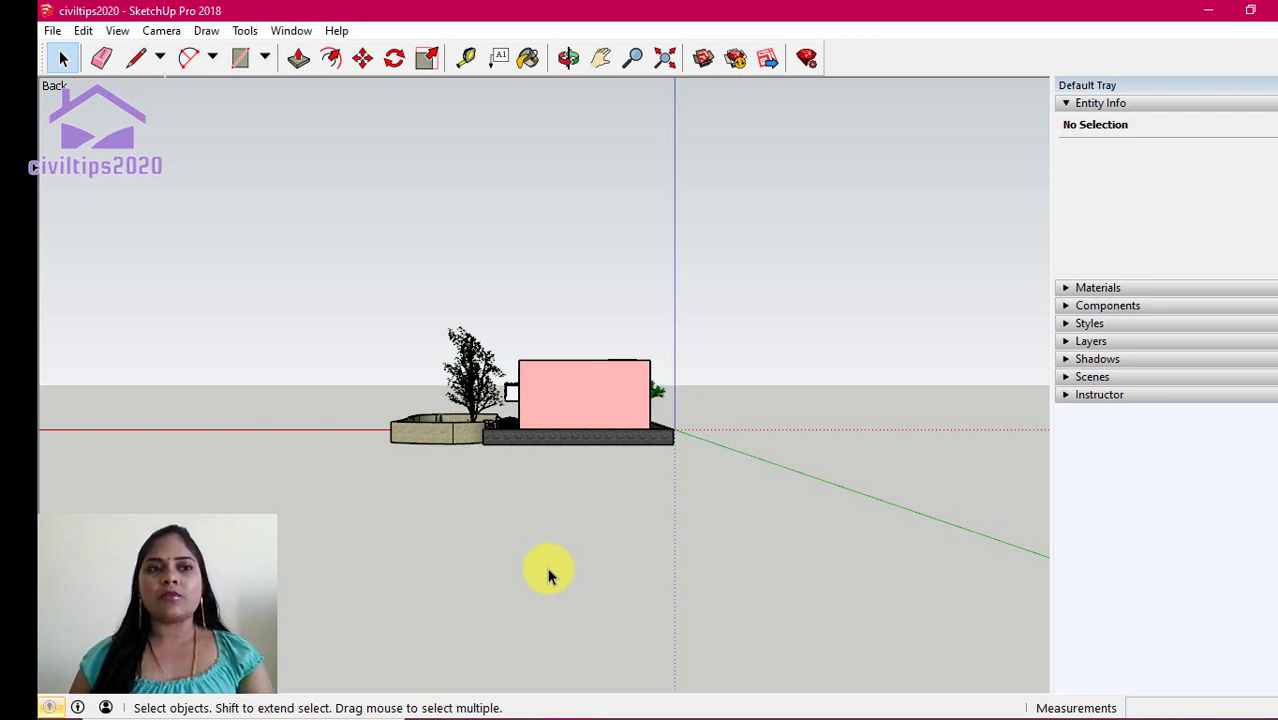
{"action": "left_click", "coordinate": [160, 31]}
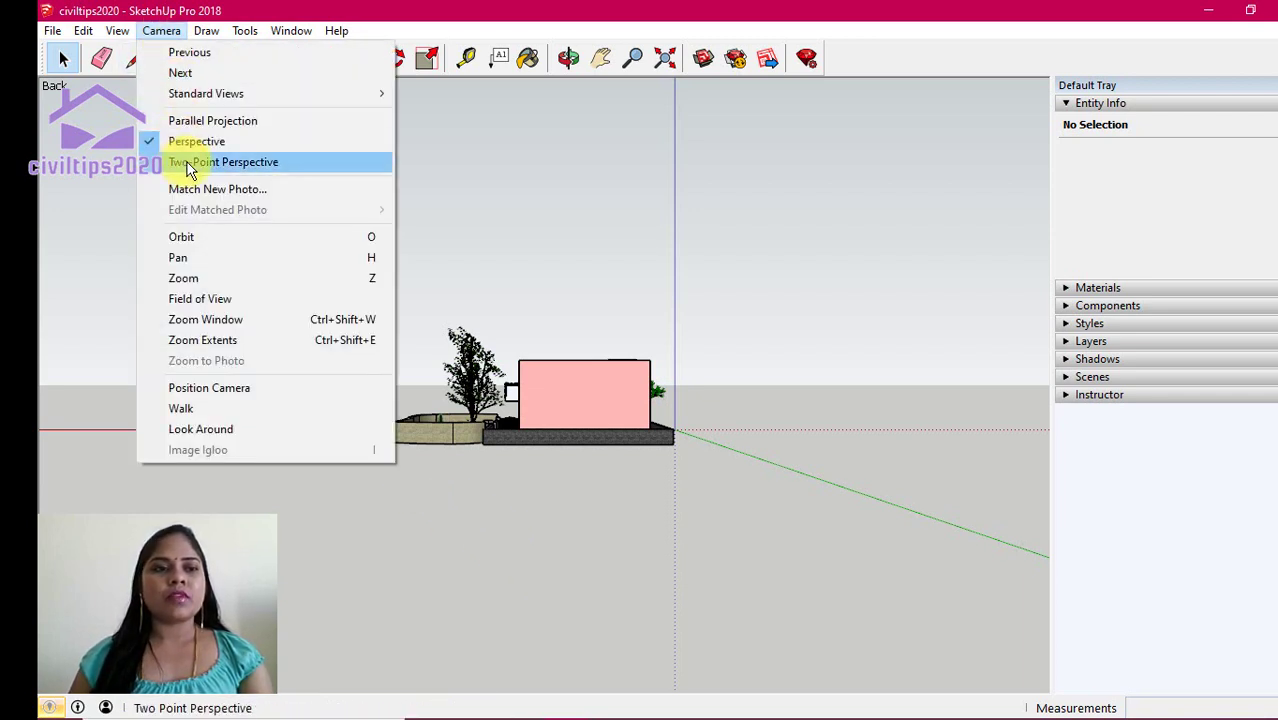
{"action": "mouse_move", "coordinate": [206, 93]}
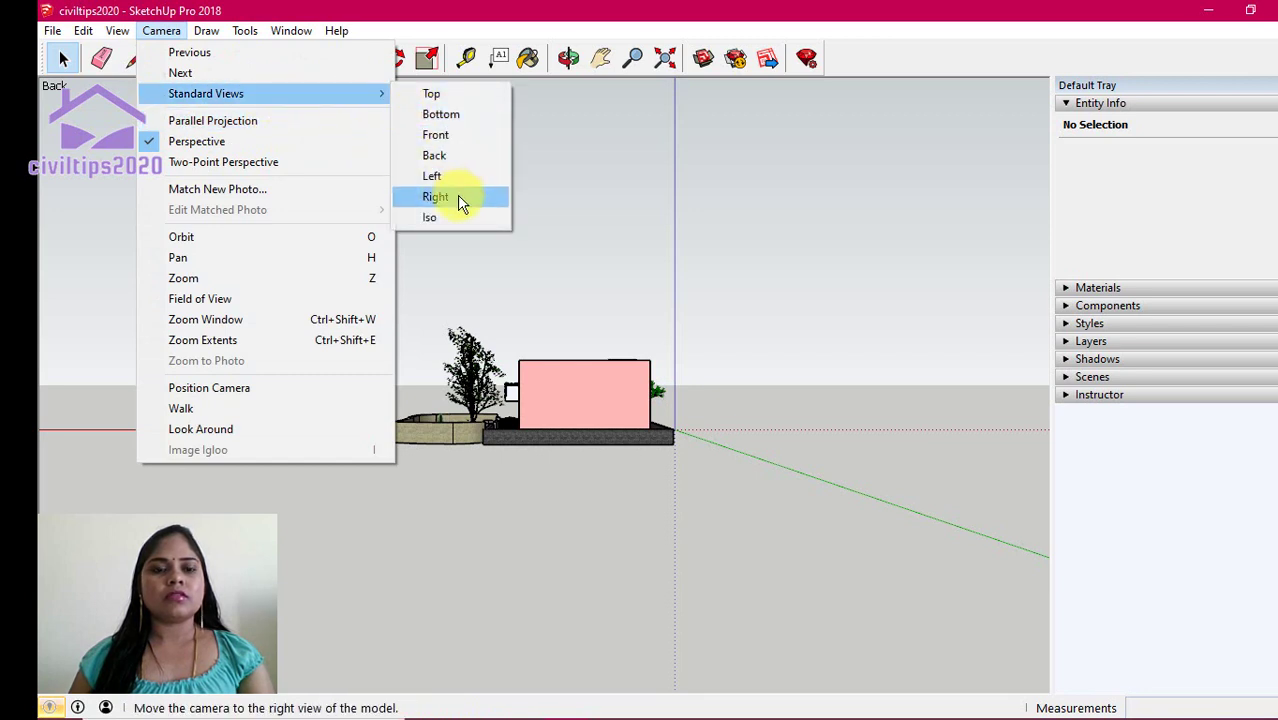
{"action": "left_click", "coordinate": [460, 200]}
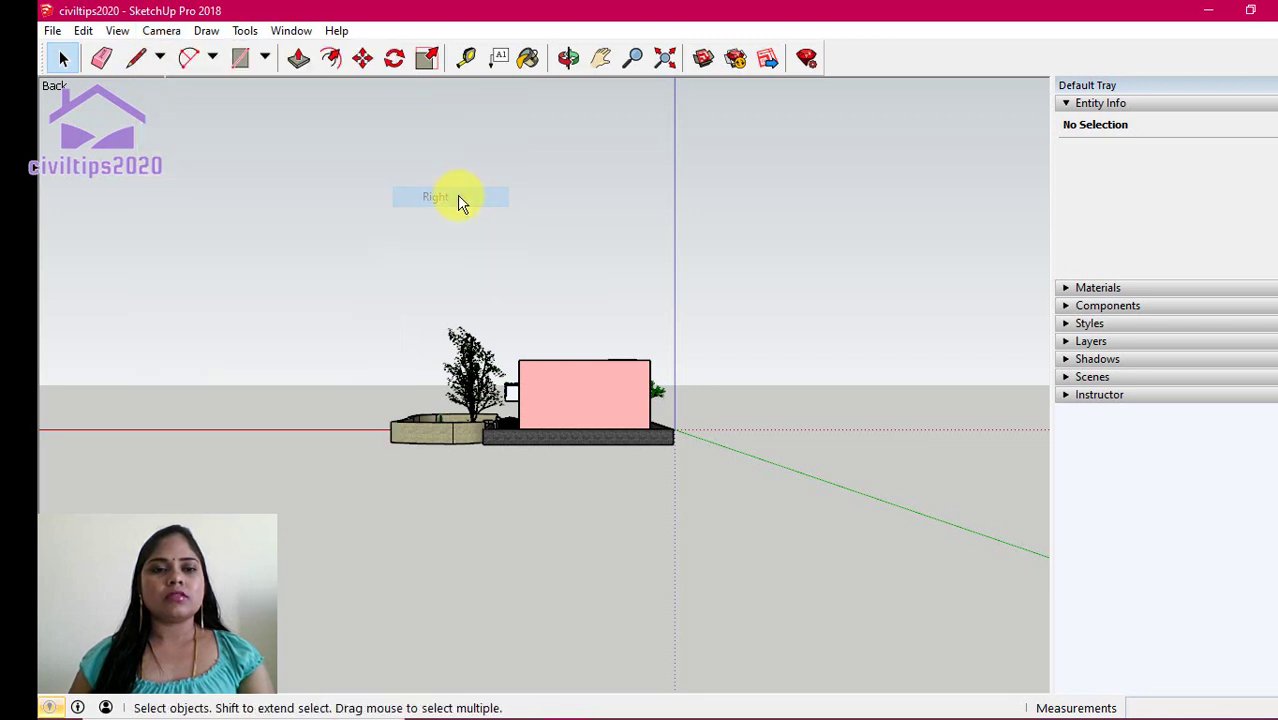
{"action": "left_click", "coordinate": [166, 34]}
{"action": "mouse_move", "coordinate": [206, 93]}
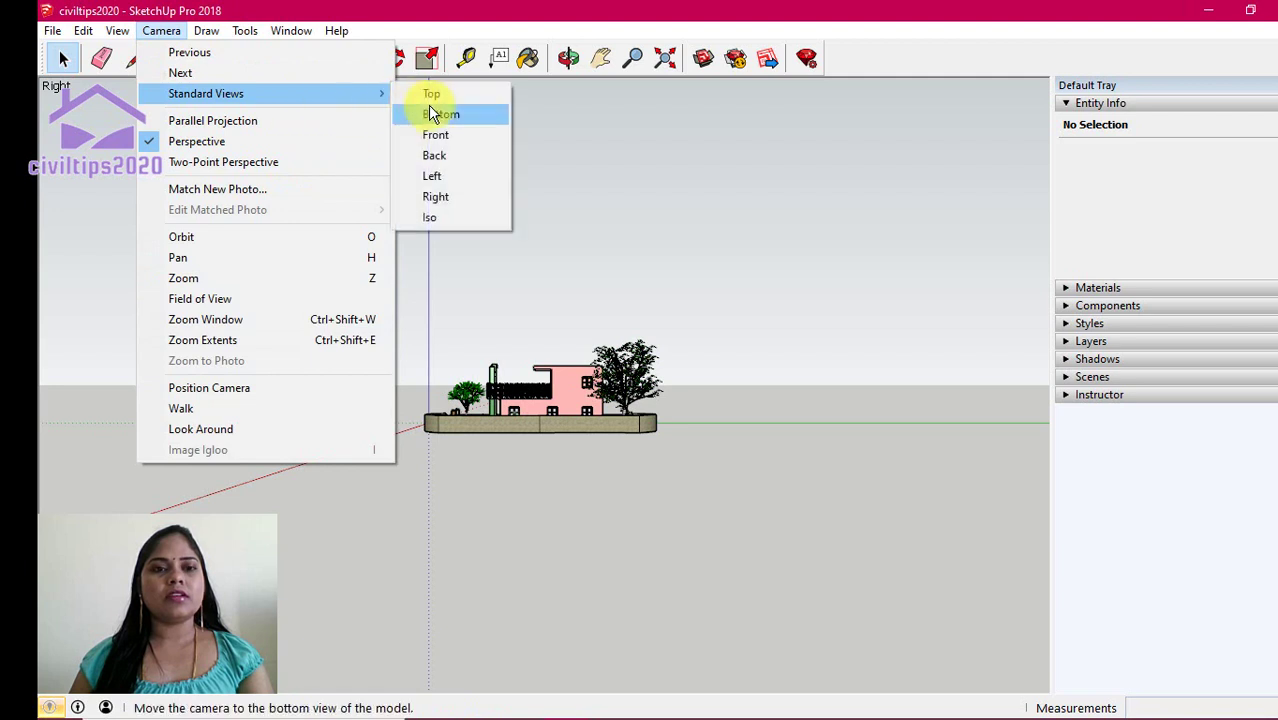
Pick the Iso view, zoom in until the house fills the screen, and orbit slightly.
{"action": "left_click", "coordinate": [465, 220]}
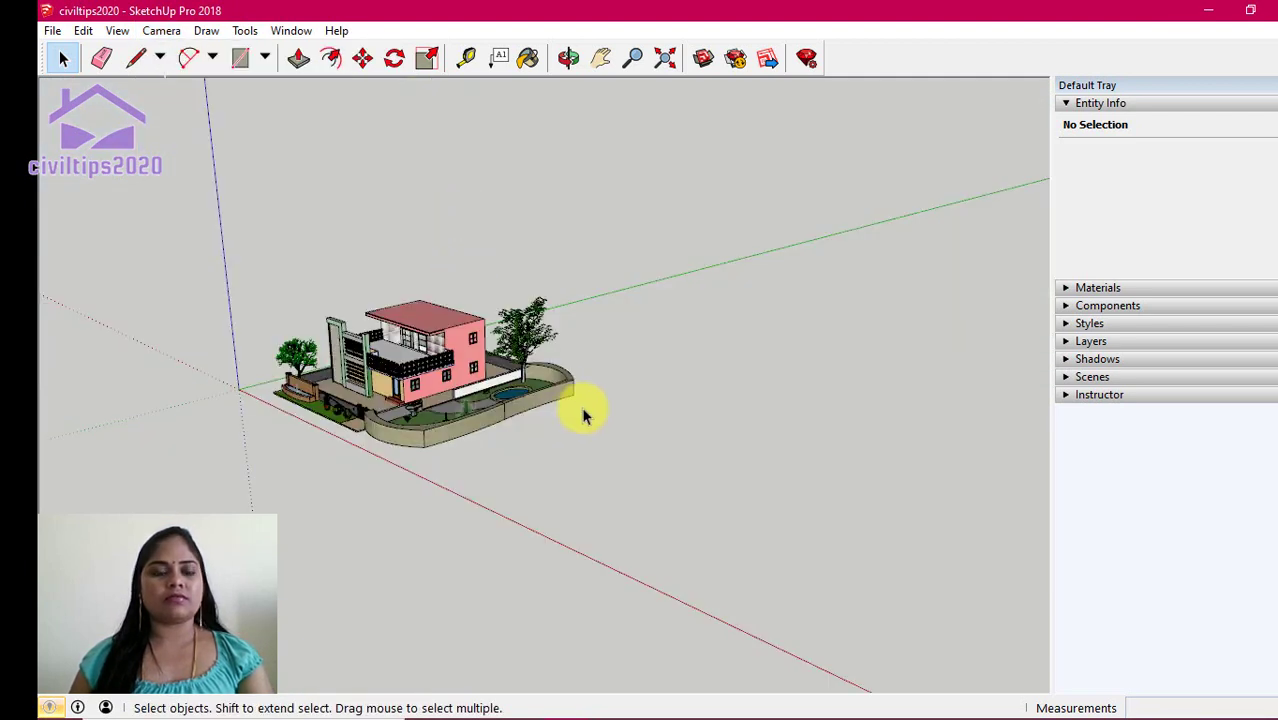
{"action": "scroll", "coordinate": [318, 462], "scroll_direction": "up", "scroll_amount": 1}
{"action": "scroll", "coordinate": [331, 448], "scroll_direction": "up", "scroll_amount": 1}
{"action": "scroll", "coordinate": [397, 448], "scroll_direction": "up", "scroll_amount": 2}
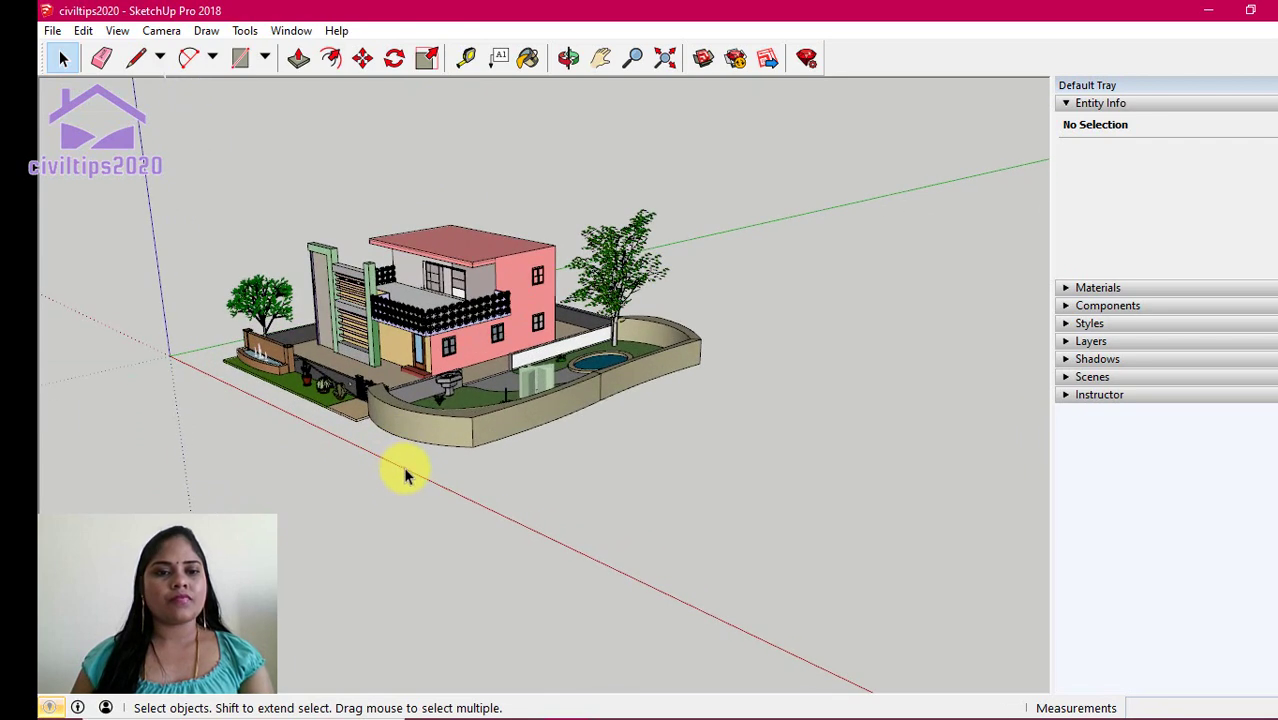
{"action": "scroll", "coordinate": [341, 490], "scroll_direction": "up", "scroll_amount": 2}
{"action": "middle_click_drag", "start_coordinate": [347, 503], "coordinate": [340, 498]}
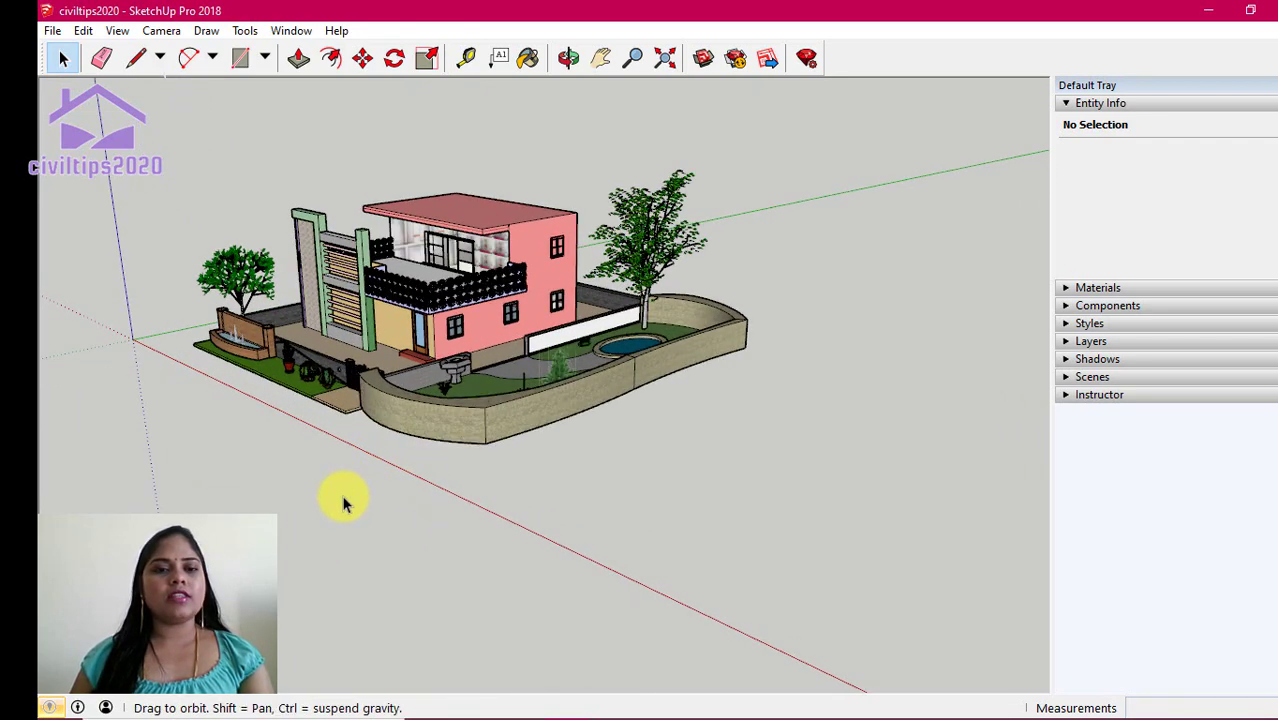
{"action": "left_click", "coordinate": [165, 32]}
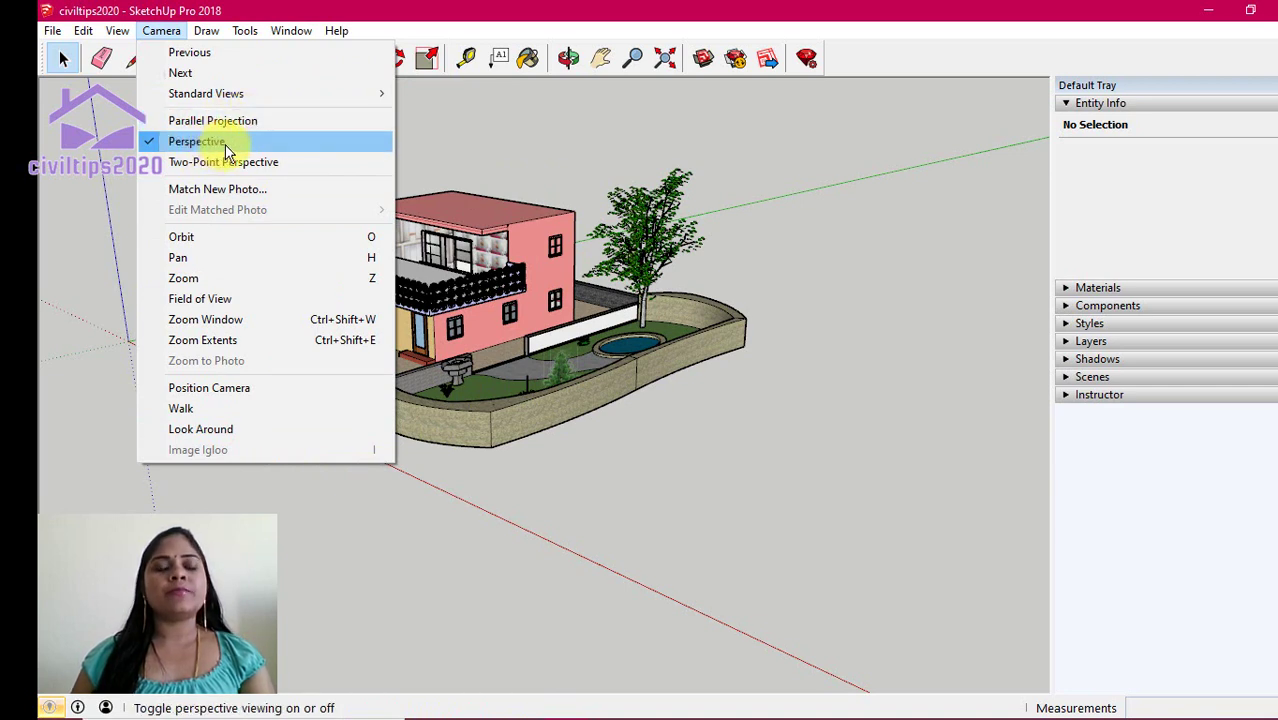
{"action": "left_click", "coordinate": [557, 500]}
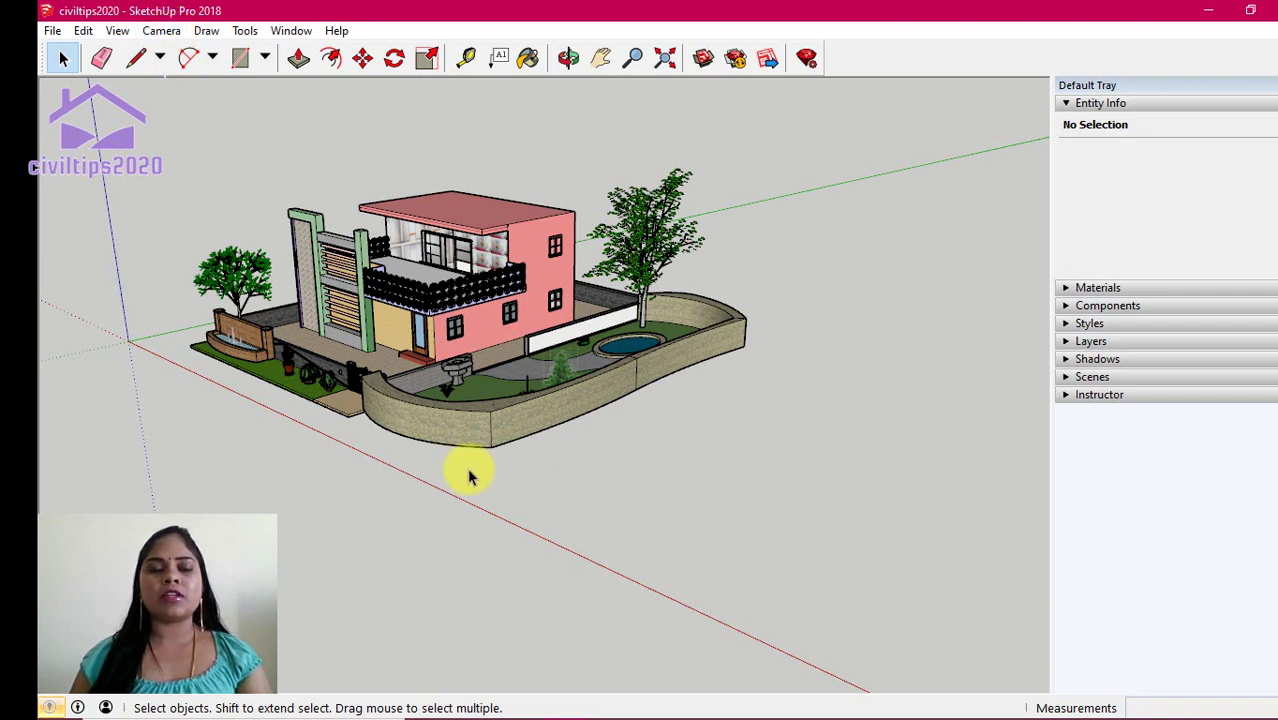
Set the camera to Parallel Projection for the isometric house view.
{"action": "left_click", "coordinate": [162, 32]}
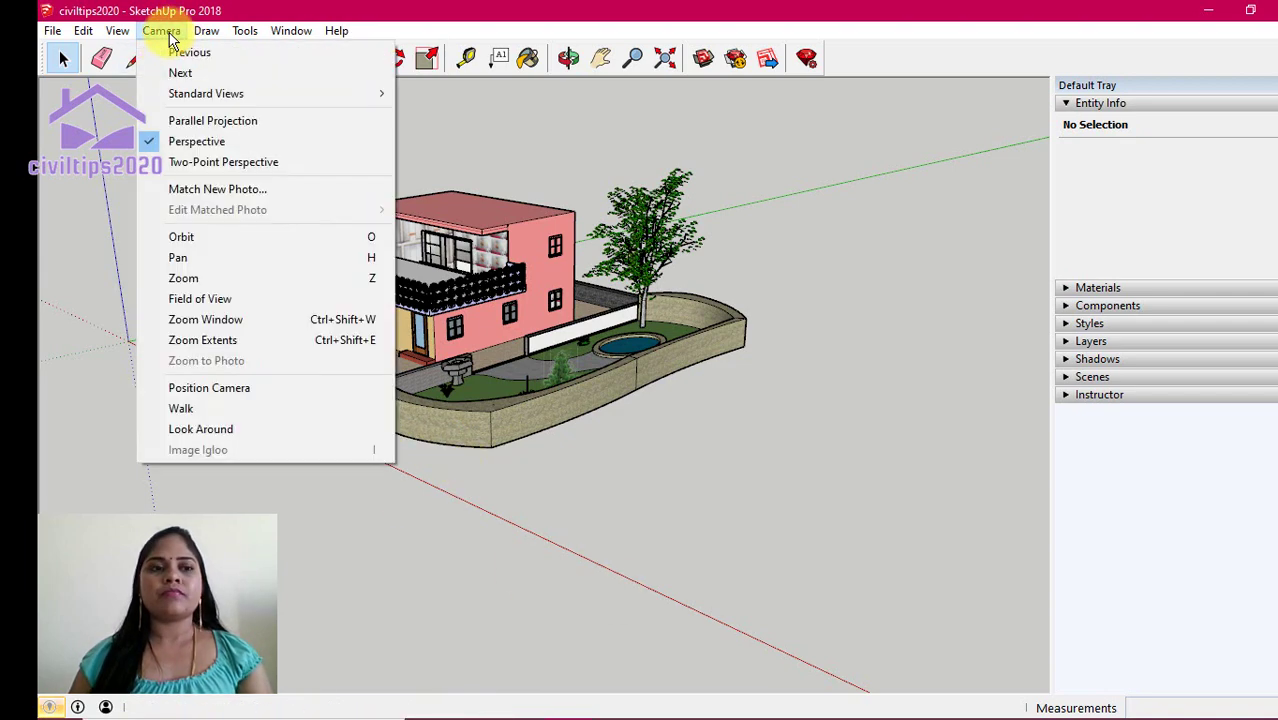
{"action": "left_click", "coordinate": [246, 125]}
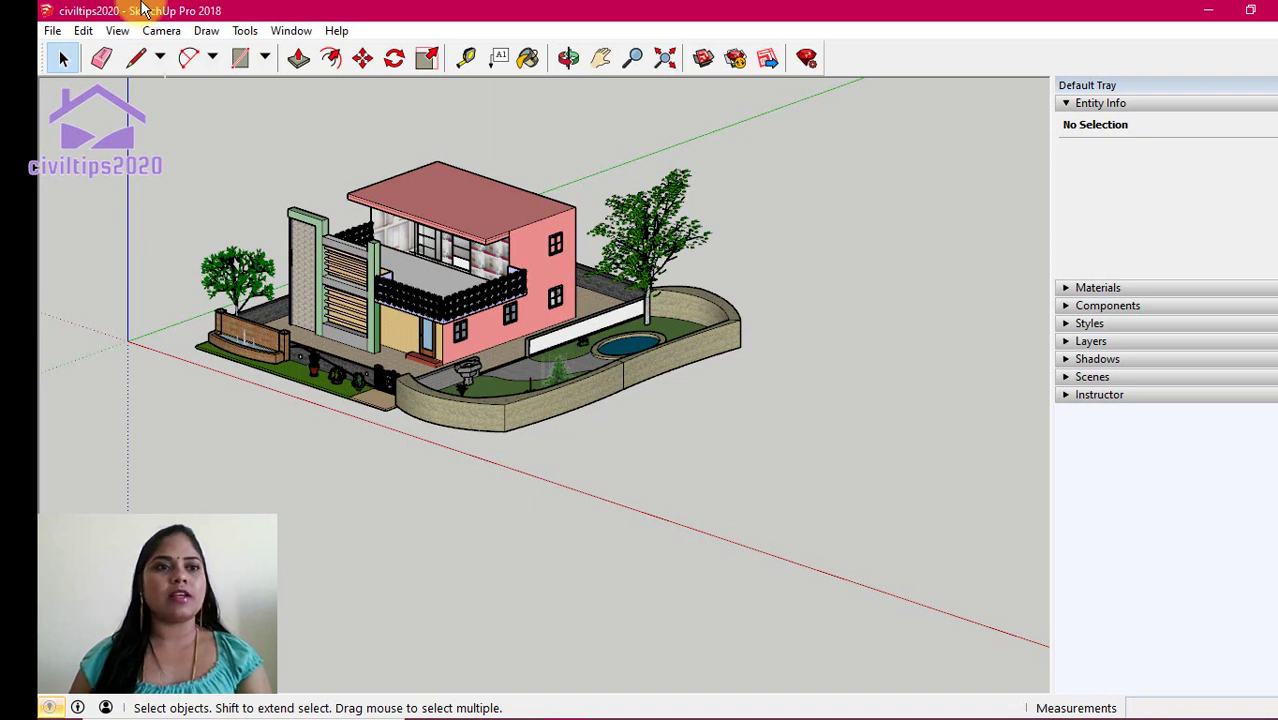
{"action": "left_click", "coordinate": [161, 30]}
{"action": "mouse_move", "coordinate": [206, 93]}
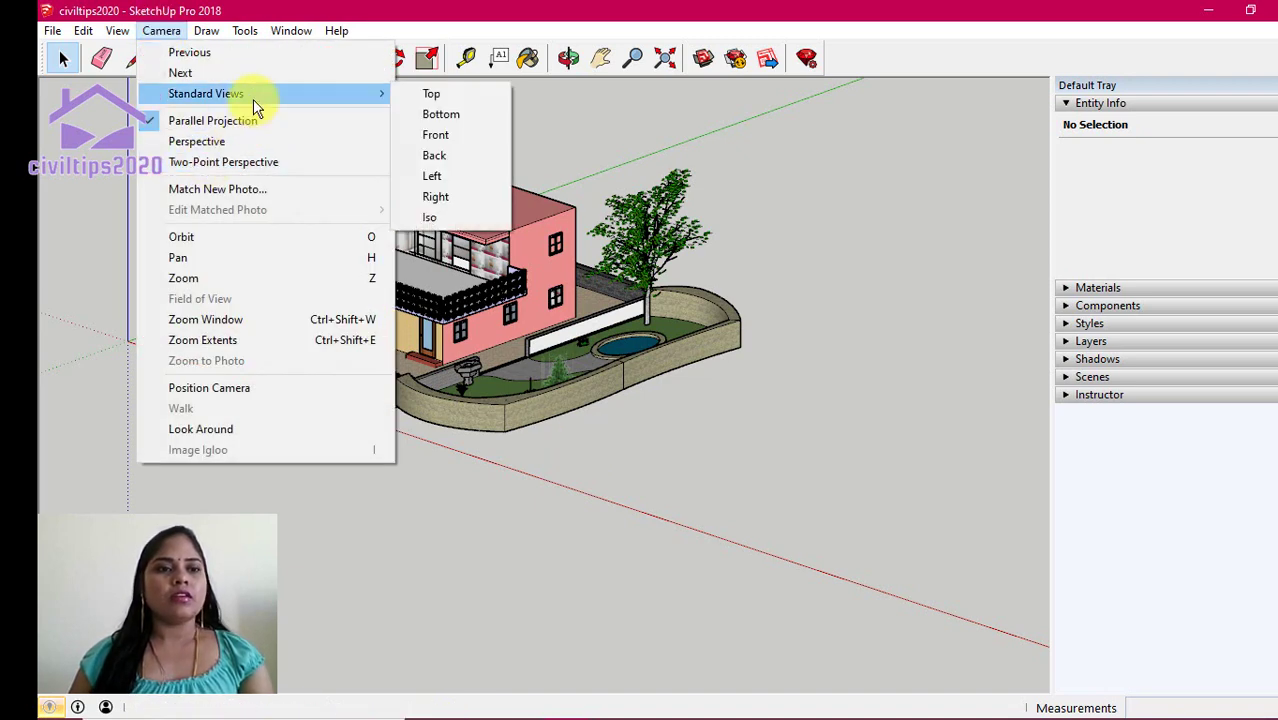
Show the Top view in Perspective, zoom out, centre the plot, and tilt slightly.
{"action": "left_click", "coordinate": [453, 97]}
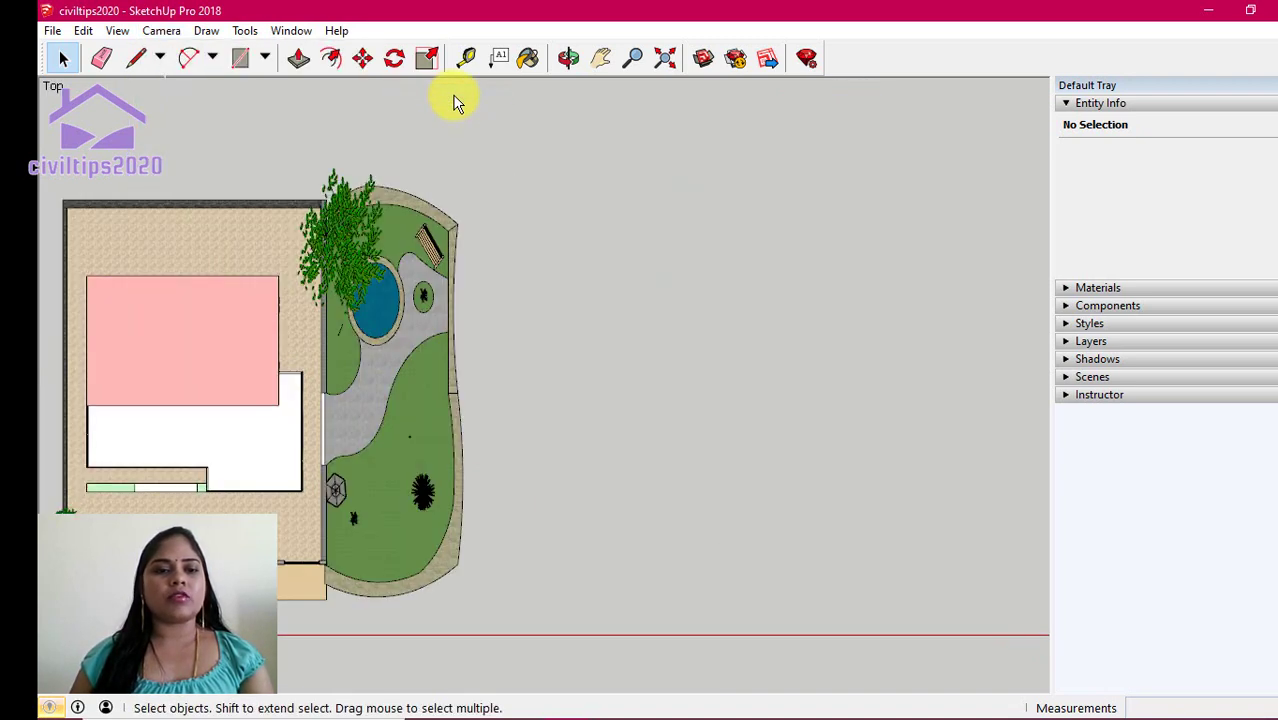
{"action": "left_click", "coordinate": [161, 30]}
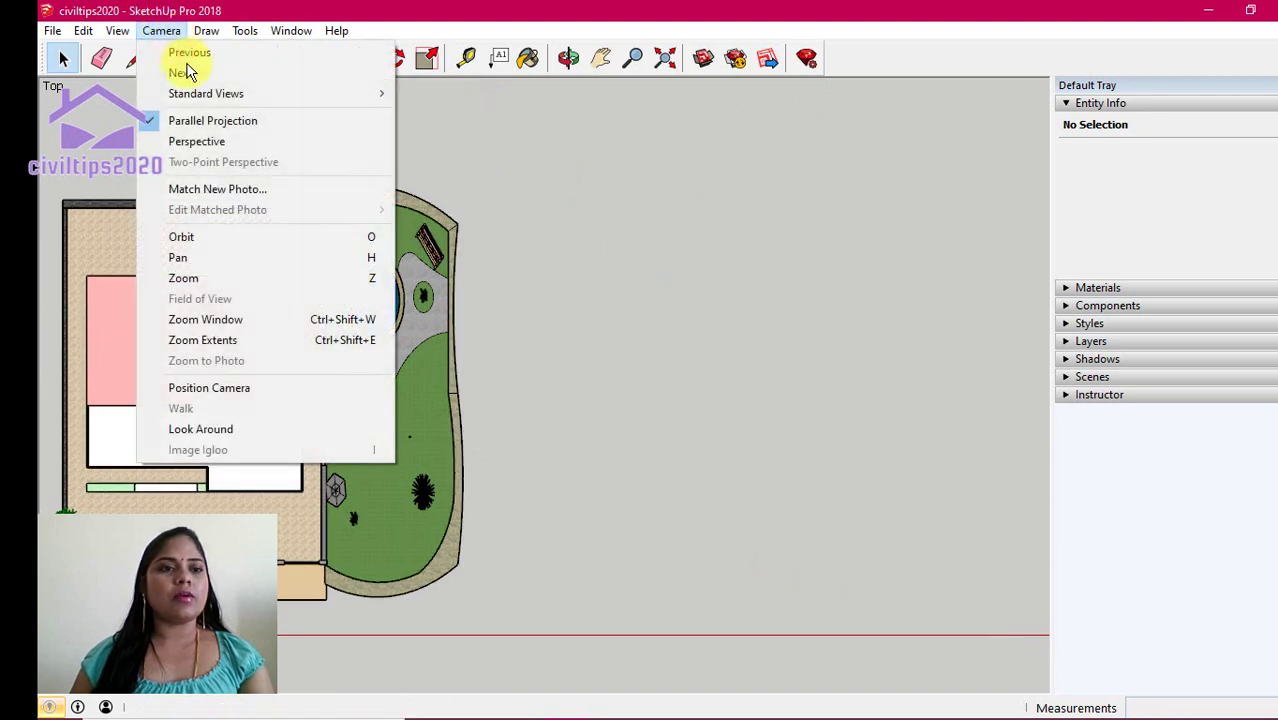
{"action": "left_click", "coordinate": [200, 143]}
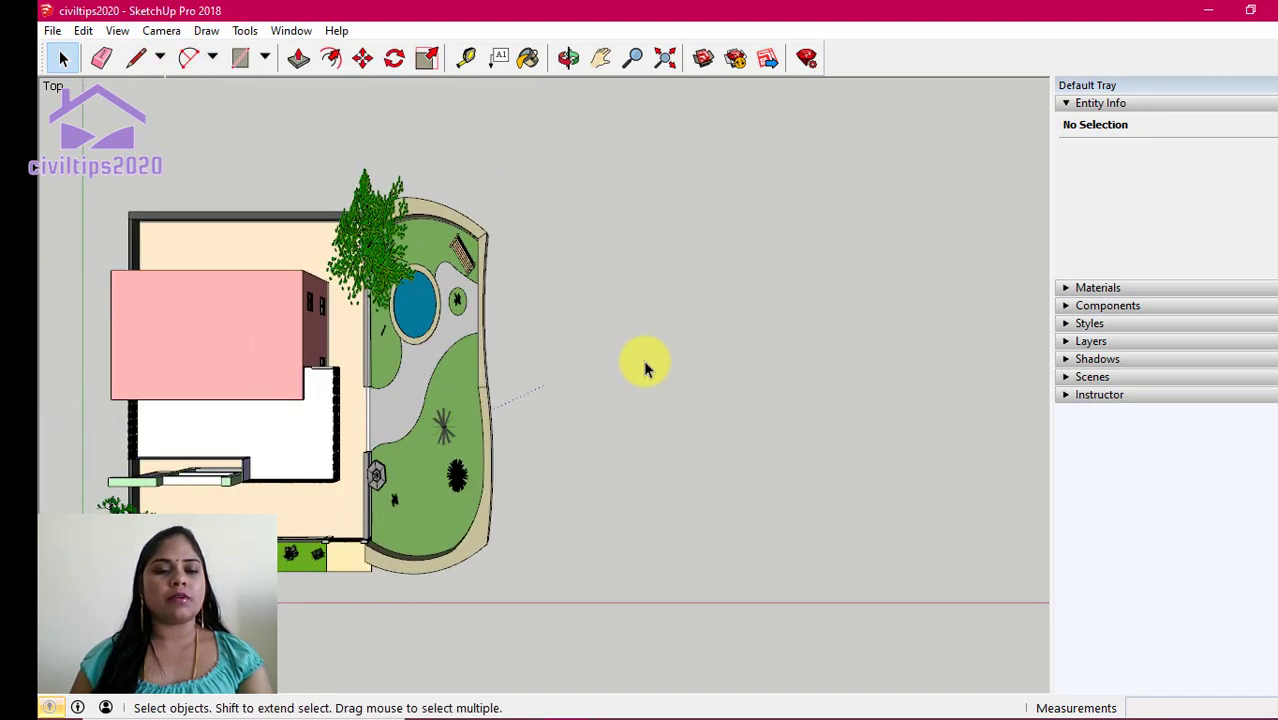
{"action": "scroll", "coordinate": [645, 370], "scroll_direction": "down", "scroll_amount": 1}
{"action": "scroll", "coordinate": [568, 408], "scroll_direction": "up", "scroll_amount": 1}
{"action": "scroll", "coordinate": [600, 405], "scroll_direction": "down", "scroll_amount": 2}
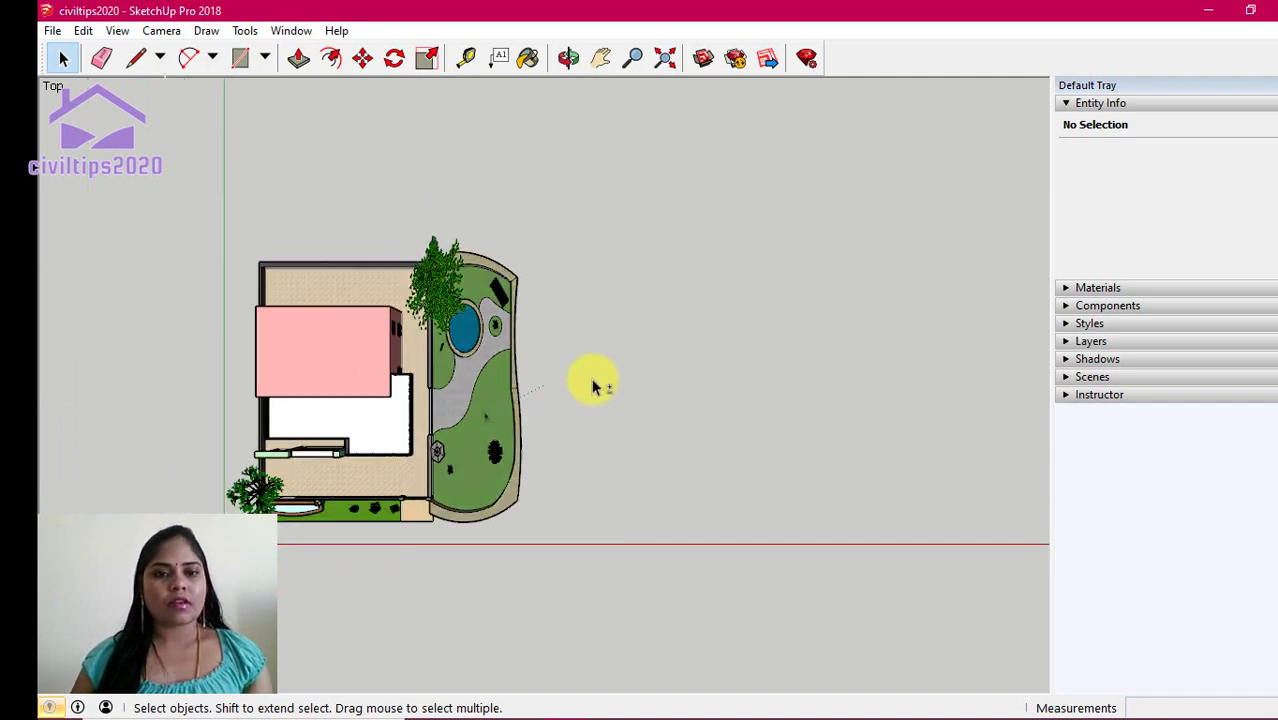
{"action": "mouse_move", "coordinate": [639, 371]}
{"action": "middle_mouse_down", "text": "shift"}
{"action": "mouse_move", "coordinate": [727, 366]}
{"action": "mouse_move", "coordinate": [722, 388]}
{"action": "mouse_move", "coordinate": [699, 370]}
{"action": "mouse_move", "coordinate": [659, 380]}
{"action": "middle_mouse_up", "text": "shift"}
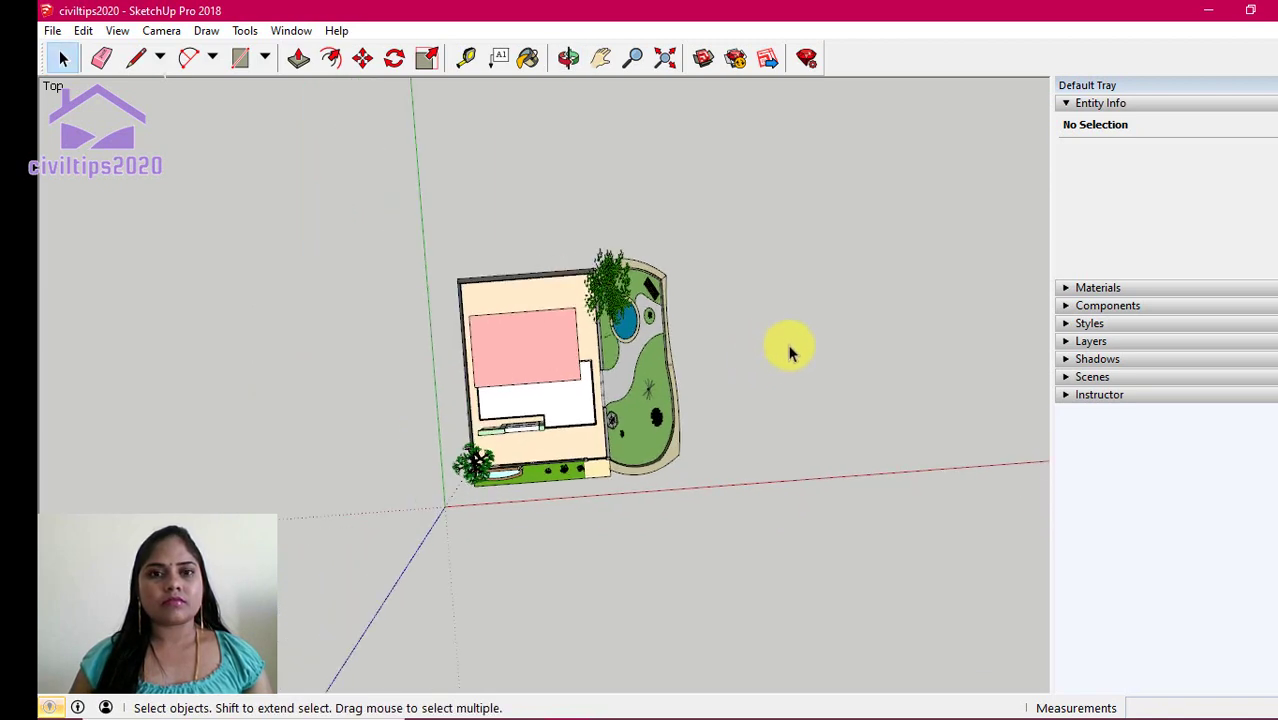
{"action": "middle_click_drag", "start_coordinate": [790, 352], "coordinate": [762, 368]}
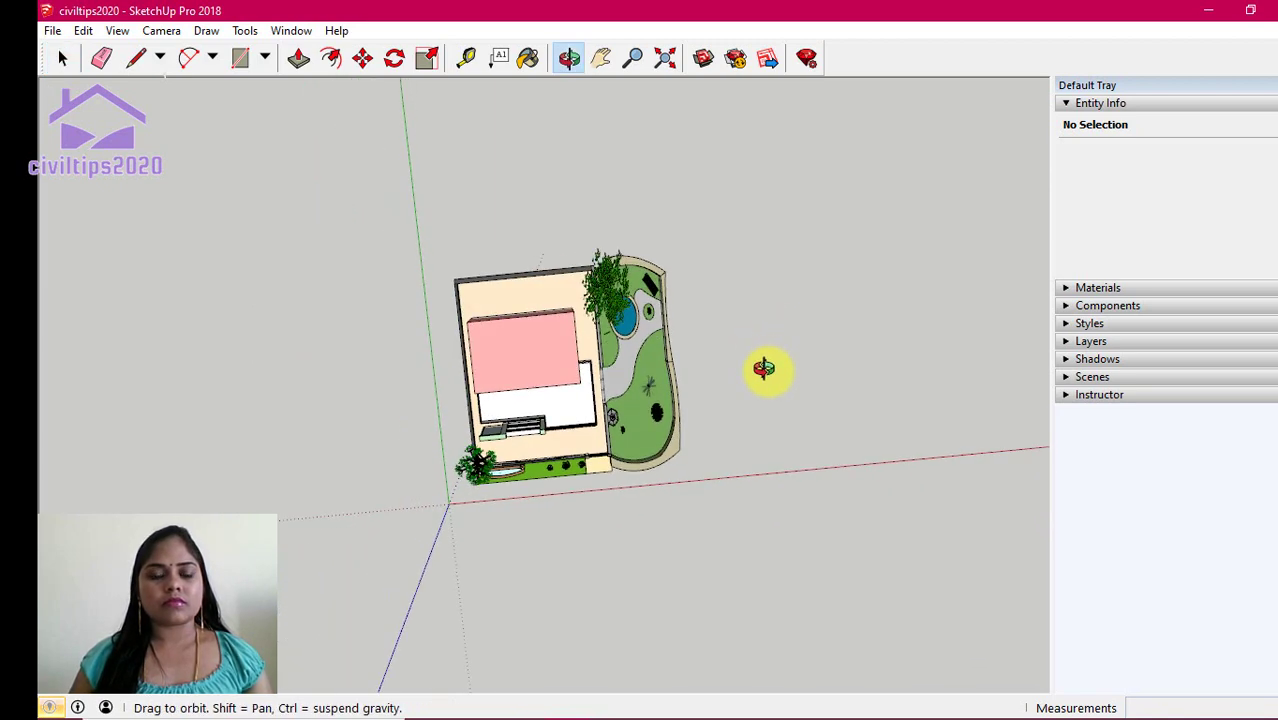
Jump to the Bottom standard view, then orbit into an elevated 3D perspective.
{"action": "left_click", "coordinate": [165, 32]}
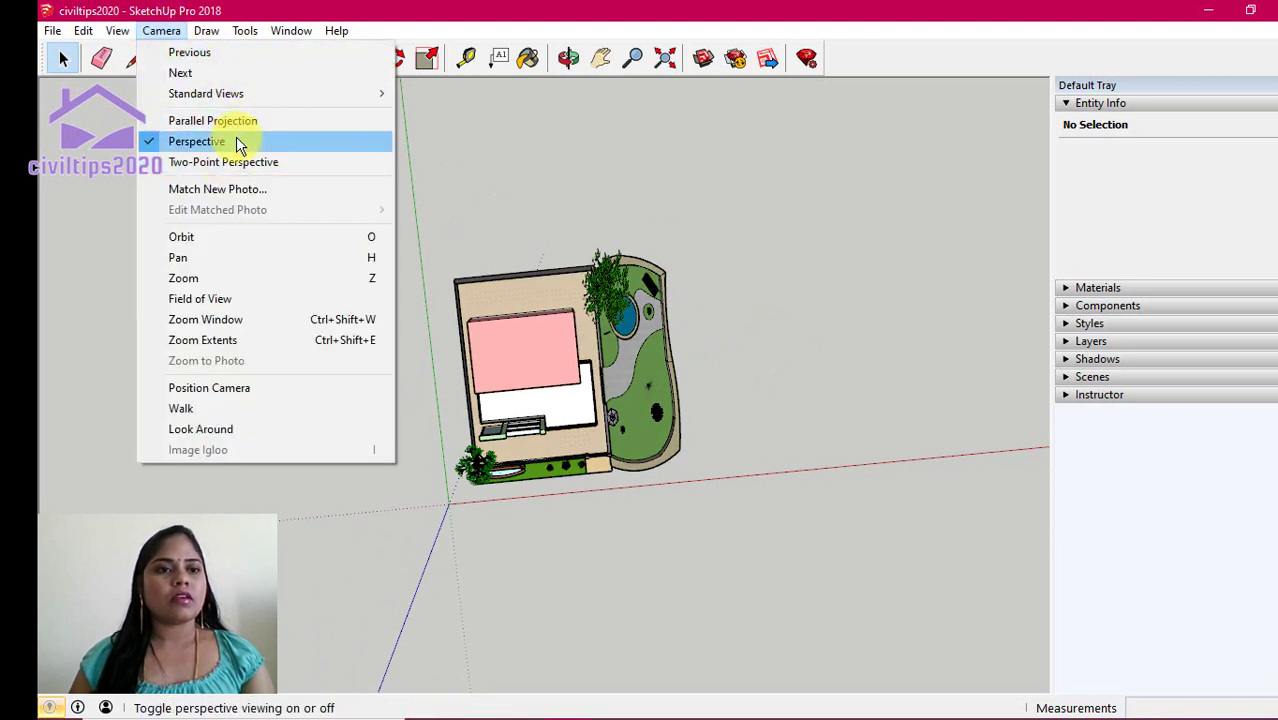
{"action": "mouse_move", "coordinate": [206, 93]}
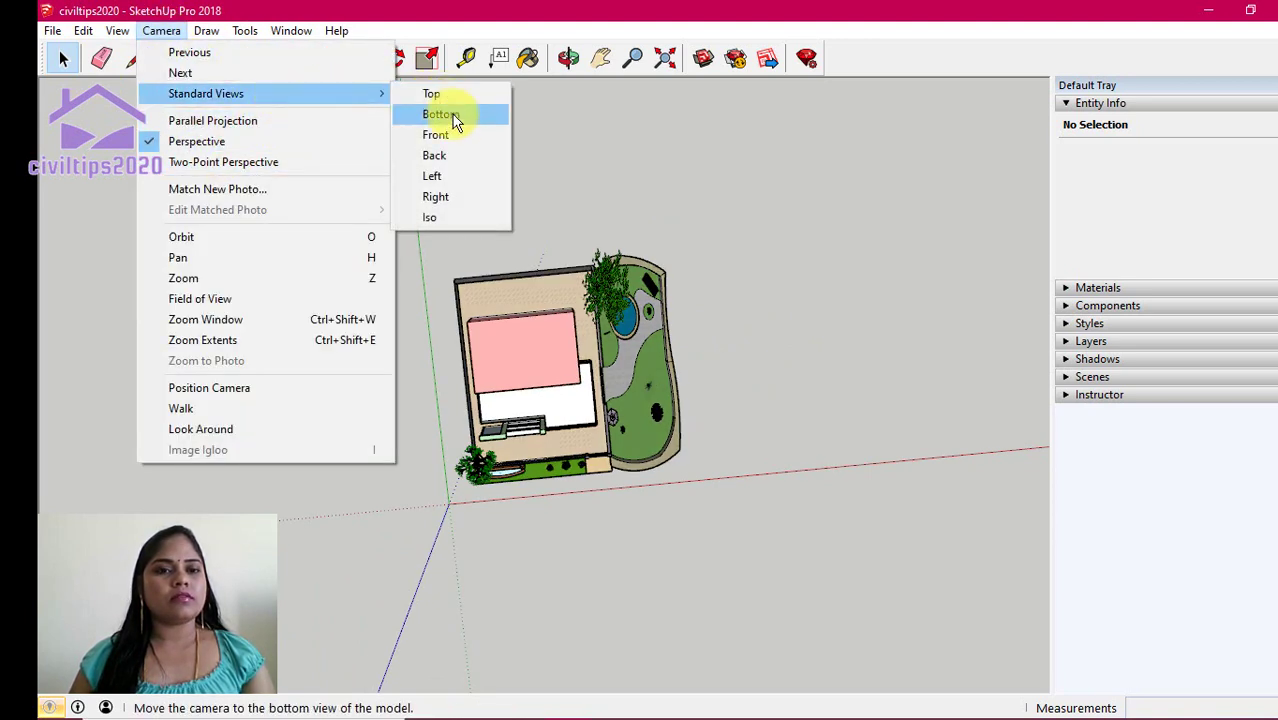
{"action": "left_click", "coordinate": [444, 221]}
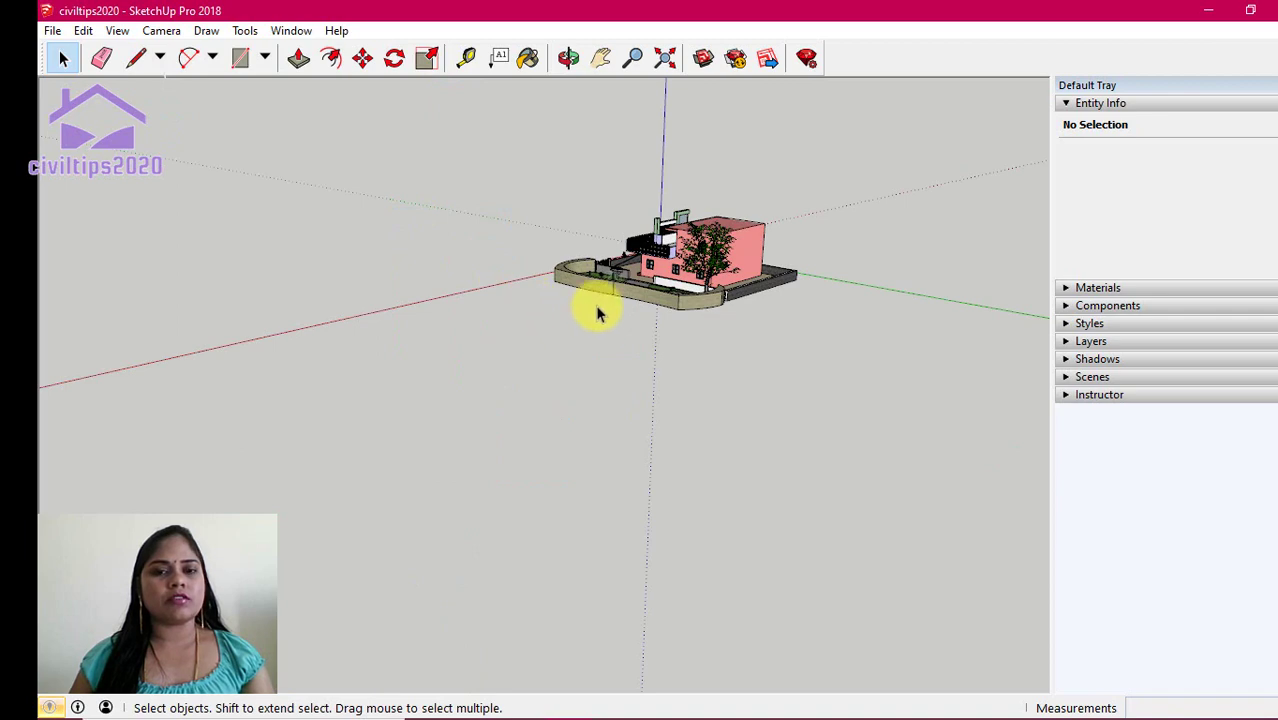
{"action": "mouse_move", "coordinate": [527, 385]}
{"action": "middle_mouse_down"}
{"action": "mouse_move", "coordinate": [584, 422]}
{"action": "mouse_move", "coordinate": [724, 459]}
{"action": "mouse_move", "coordinate": [941, 437]}
{"action": "middle_mouse_up"}
Orbit briefly, then switch to the Top standard view as a site plan.
{"action": "middle_click_drag", "start_coordinate": [551, 425], "coordinate": [626, 429]}
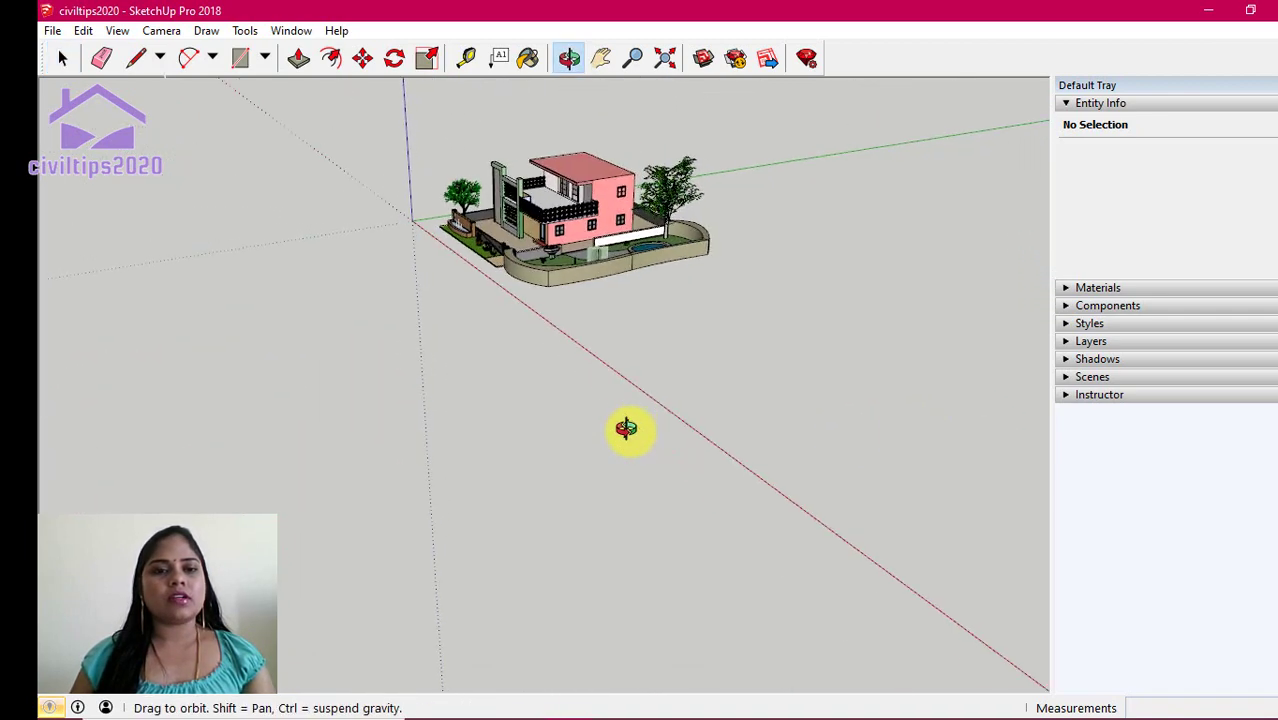
{"action": "left_click", "coordinate": [163, 38]}
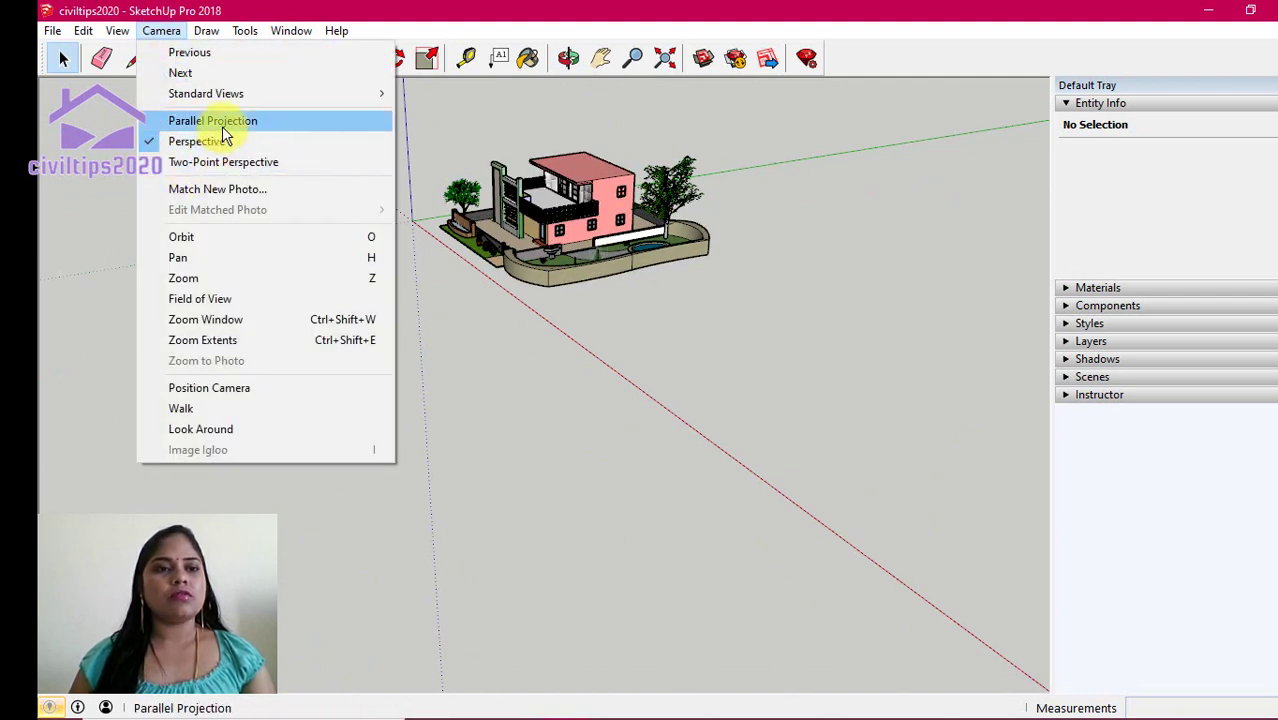
{"action": "left_click", "coordinate": [460, 99]}
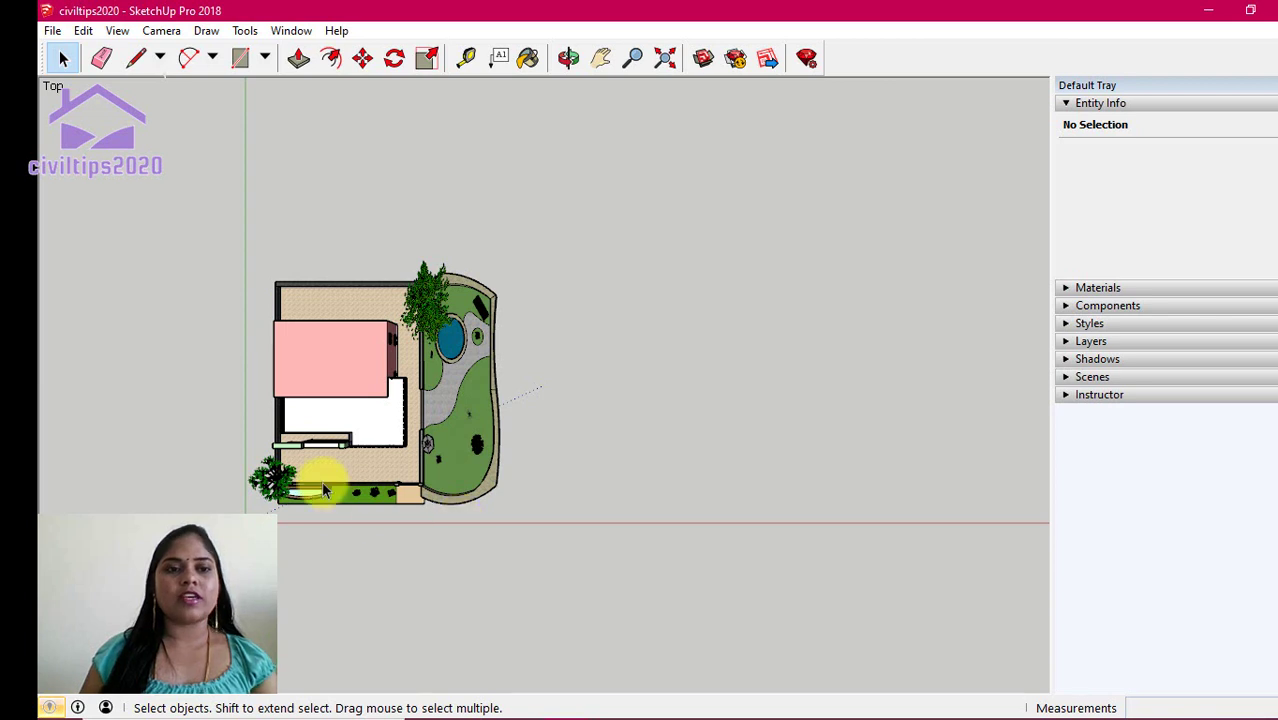
{"action": "left_click", "coordinate": [161, 31]}
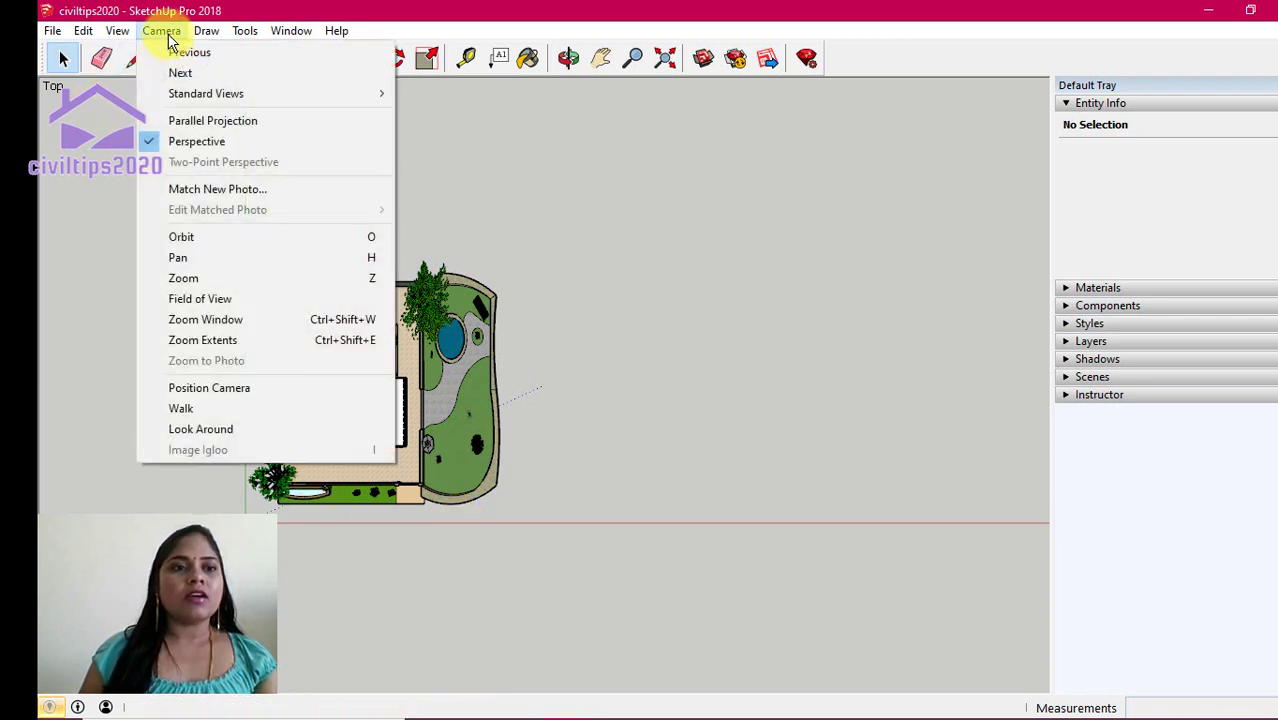
{"action": "left_click", "coordinate": [212, 121]}
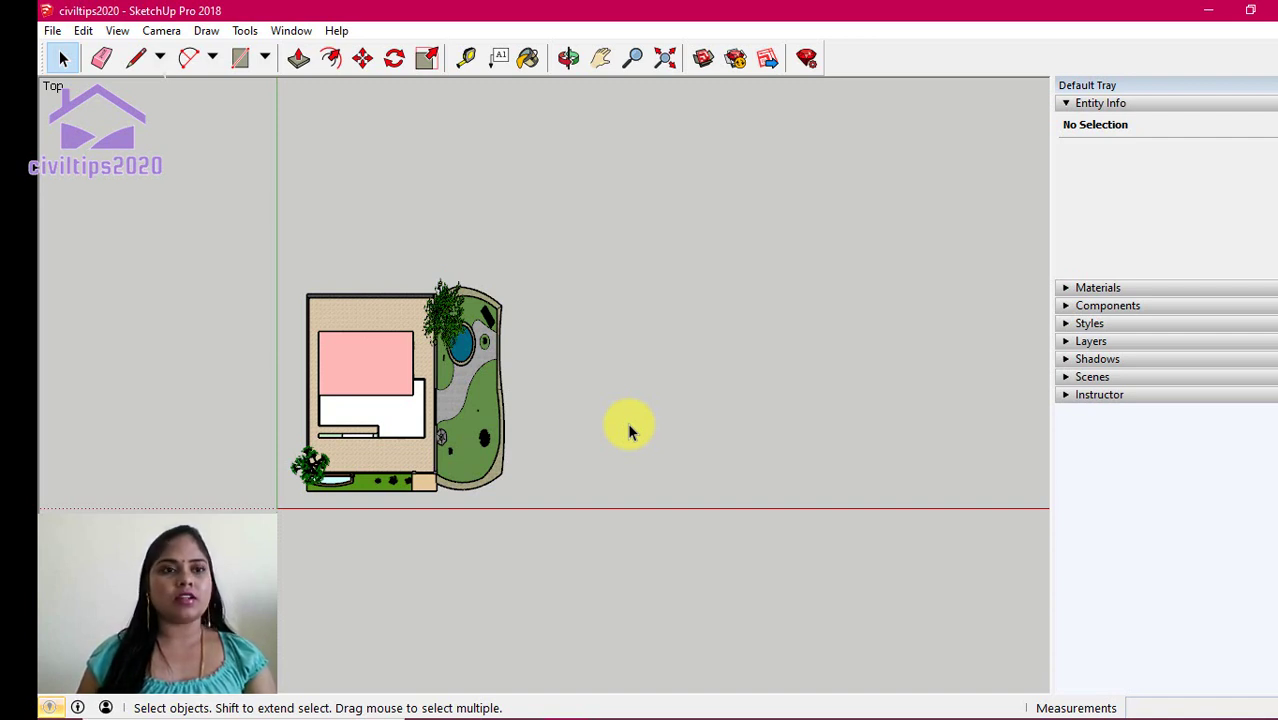
{"action": "left_click", "coordinate": [161, 30]}
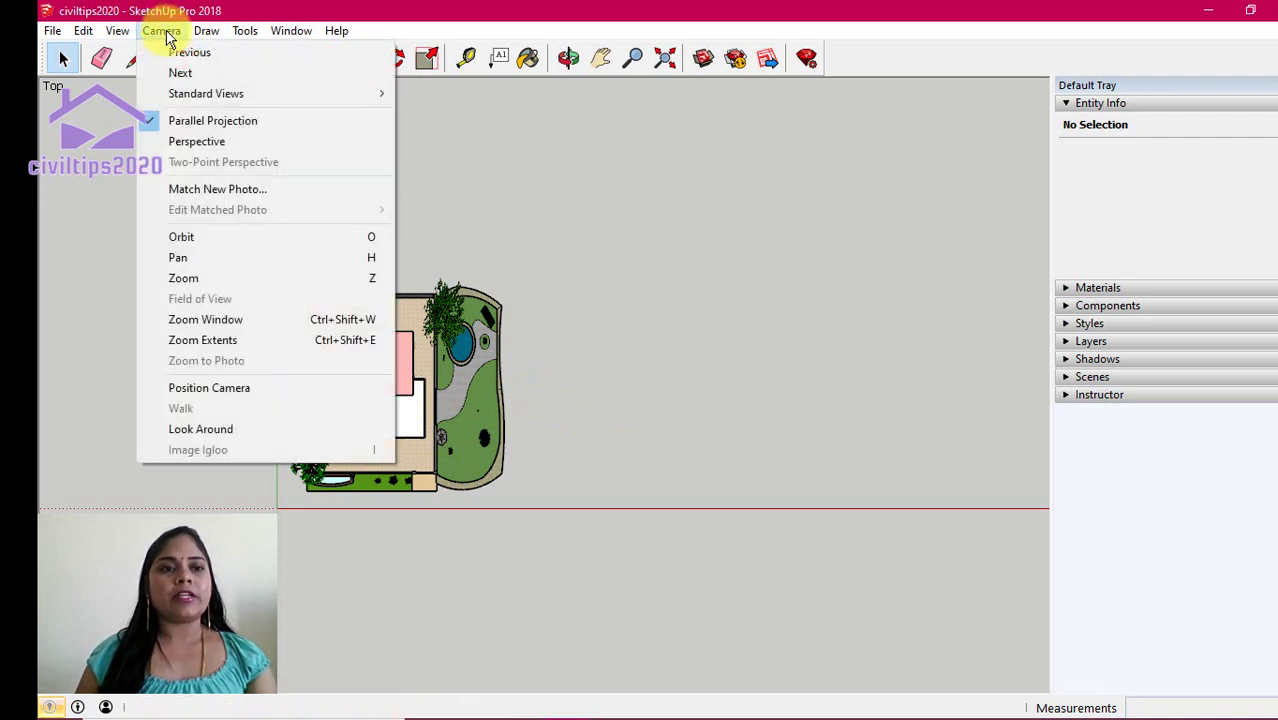
{"action": "left_click", "coordinate": [217, 149]}
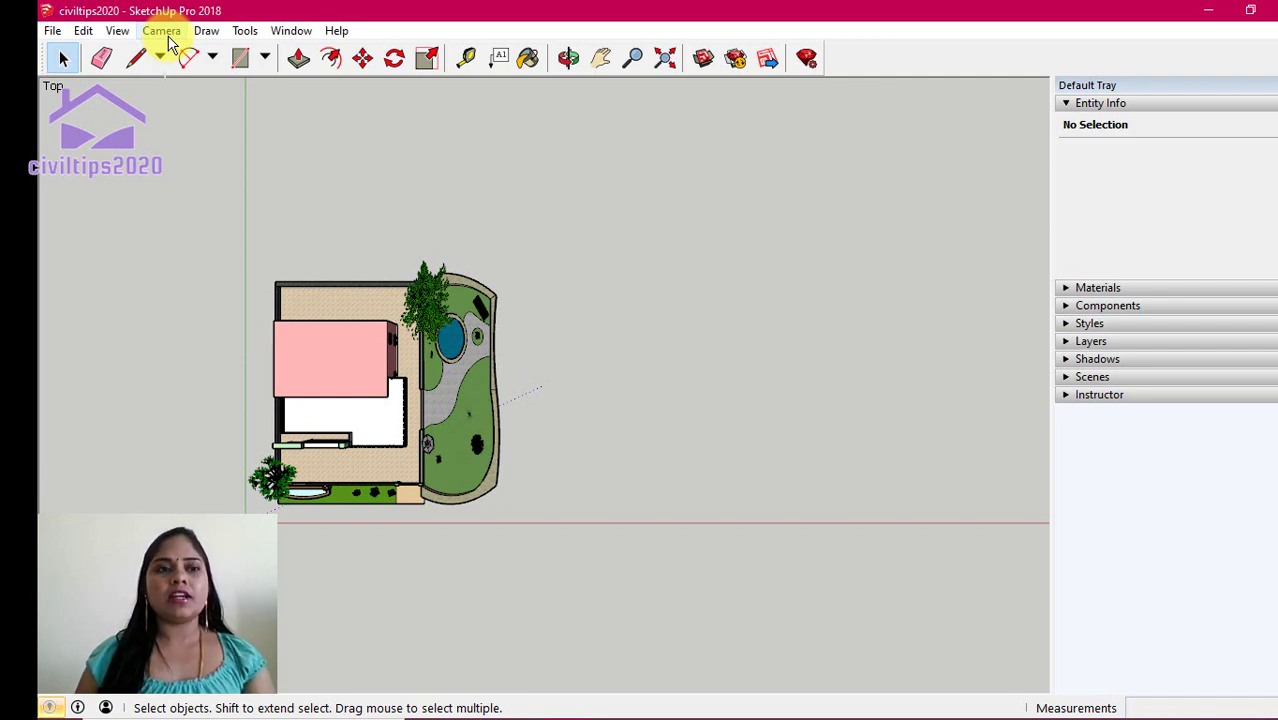
Switch briefly to Parallel Projection, then back to Perspective for the top-down plan.
{"action": "left_click", "coordinate": [163, 32]}
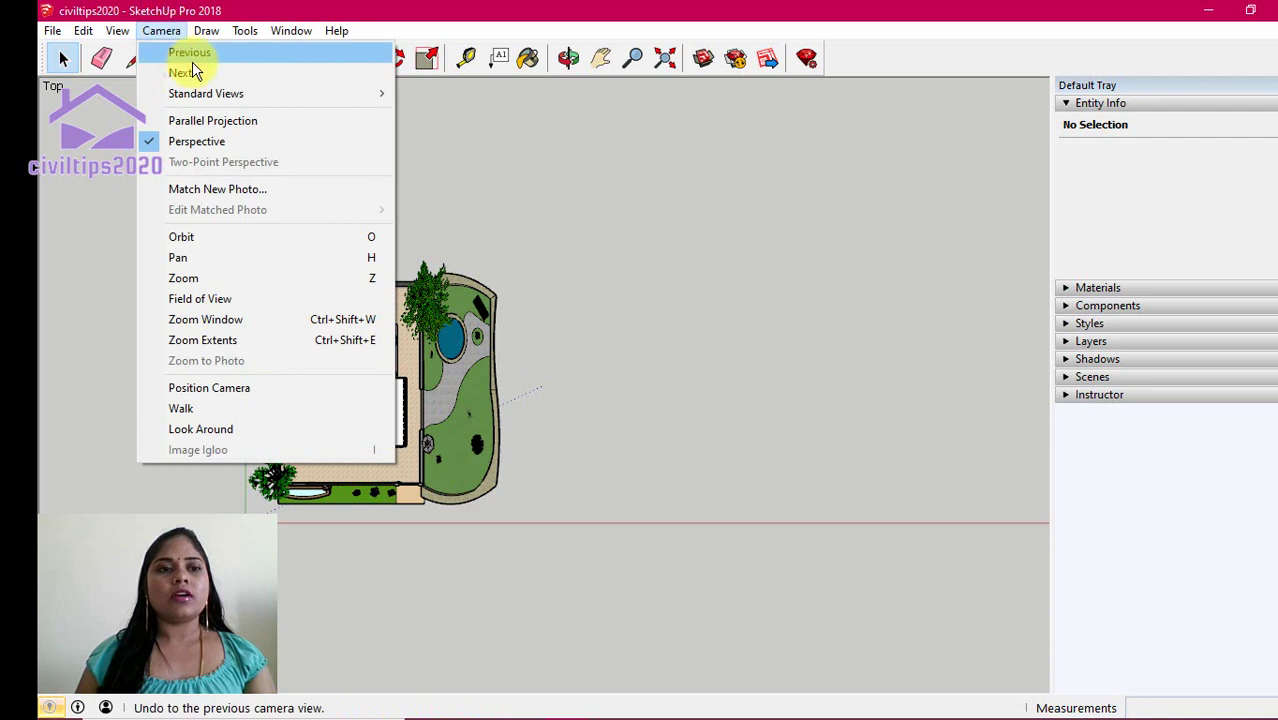
{"action": "left_click", "coordinate": [213, 122]}
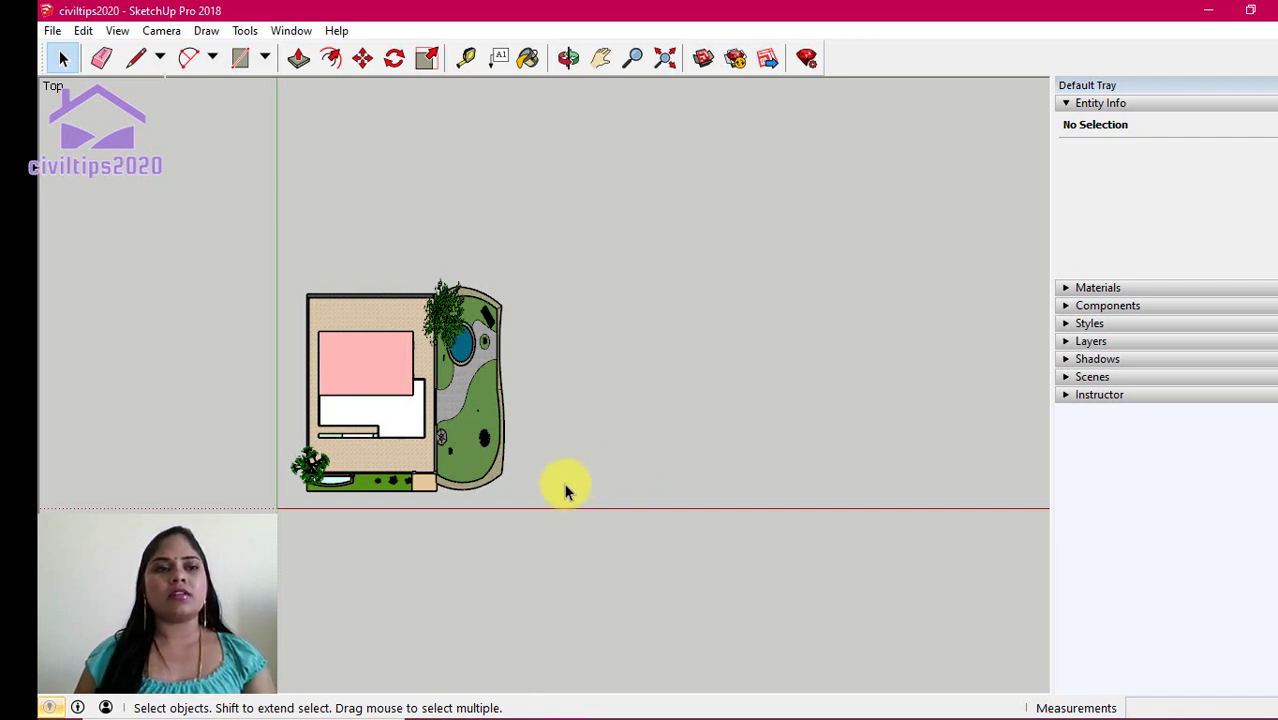
{"action": "left_click", "coordinate": [163, 32]}
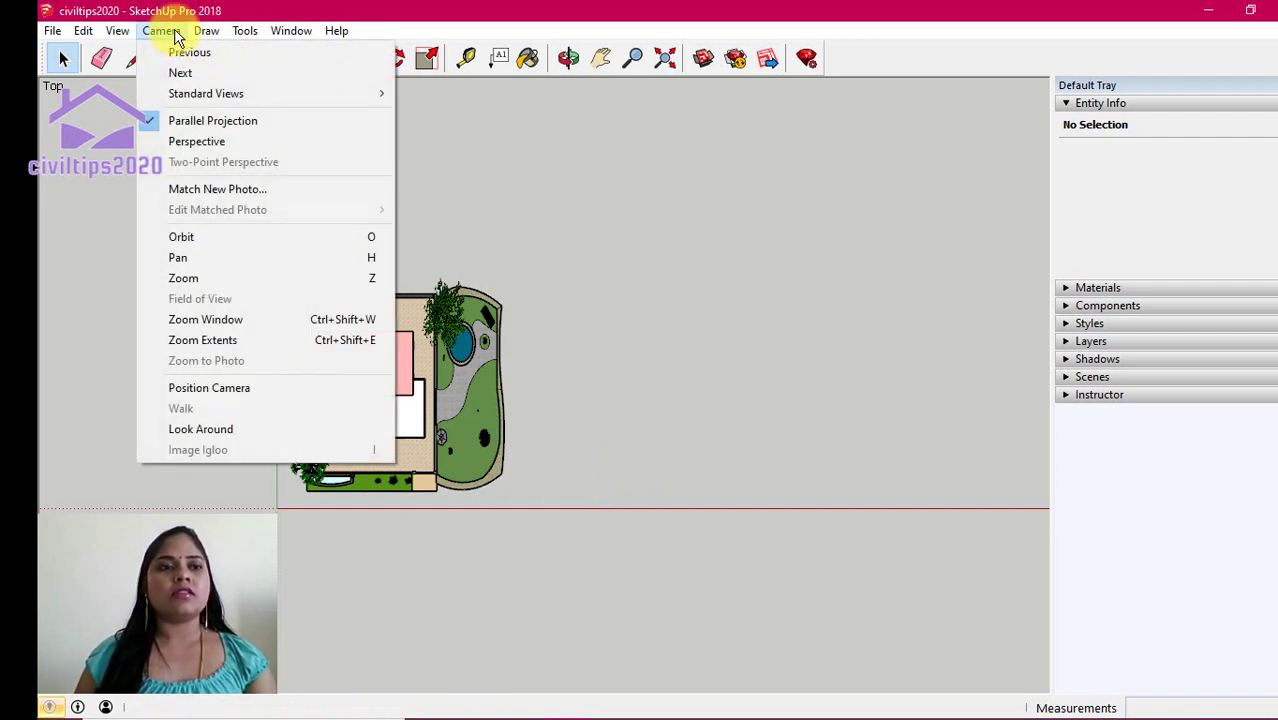
{"action": "left_click", "coordinate": [158, 145]}
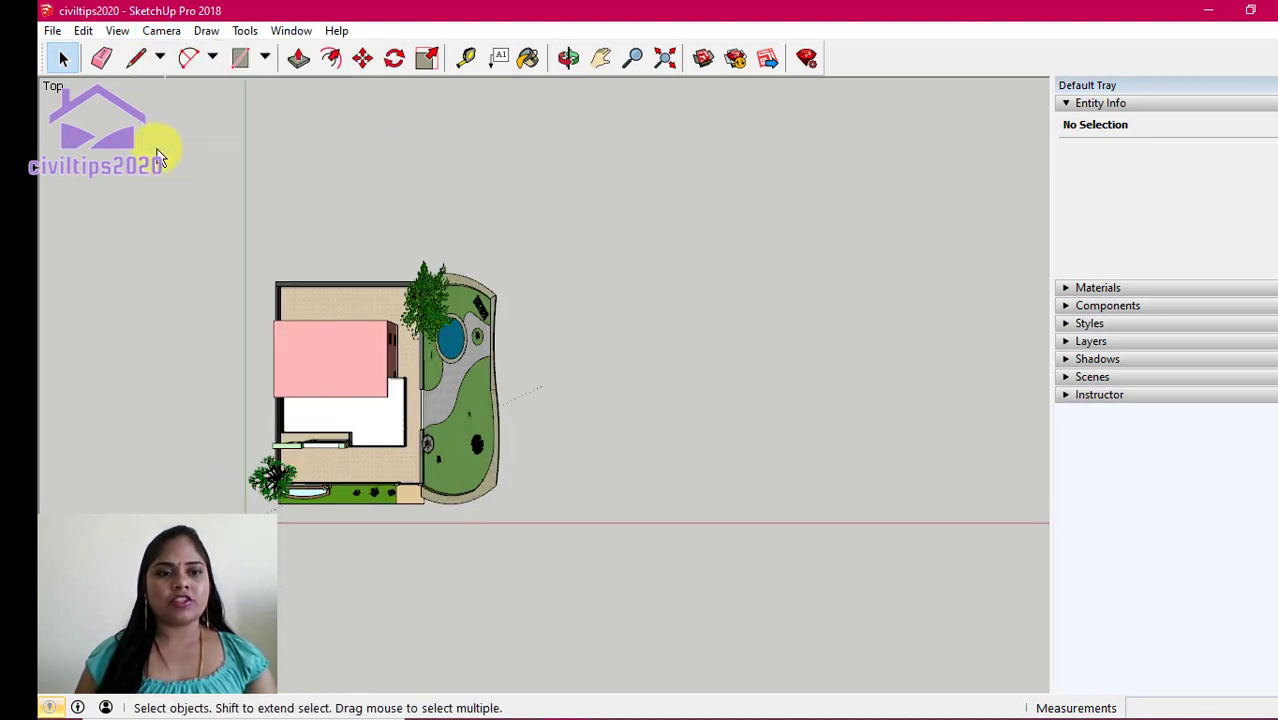
{"action": "left_click", "coordinate": [168, 36]}
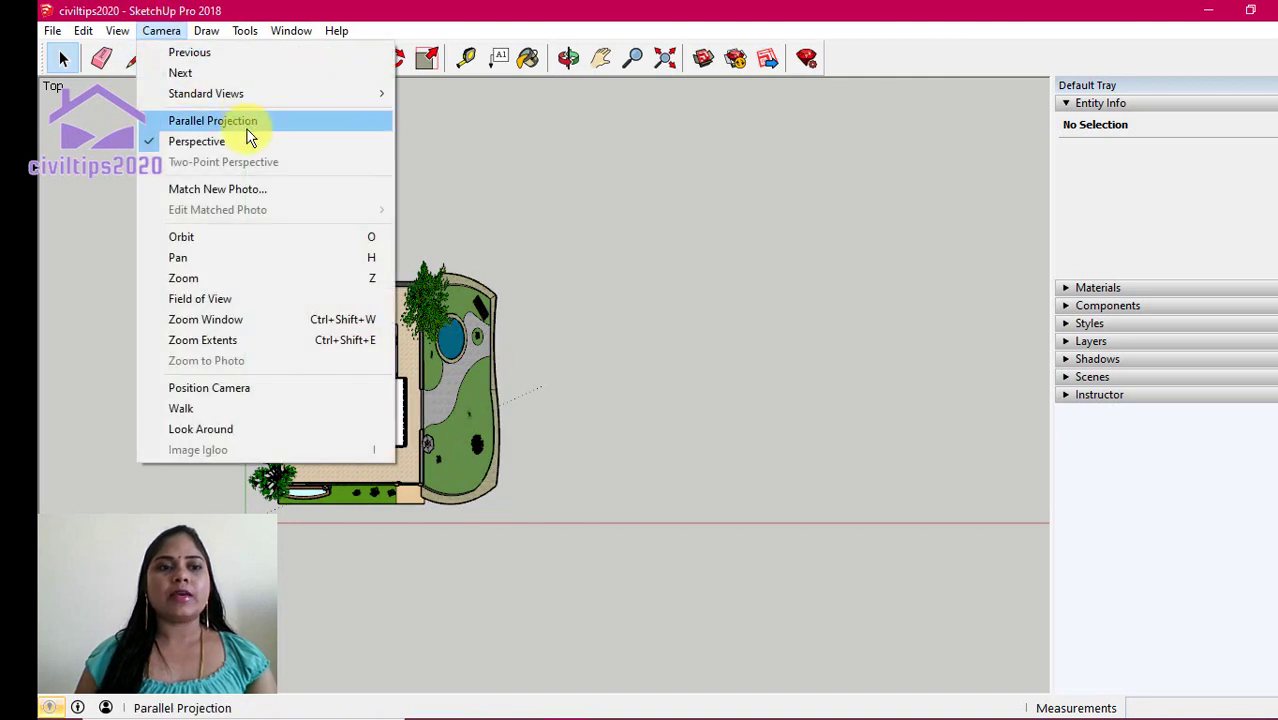
{"action": "mouse_move", "coordinate": [206, 93]}
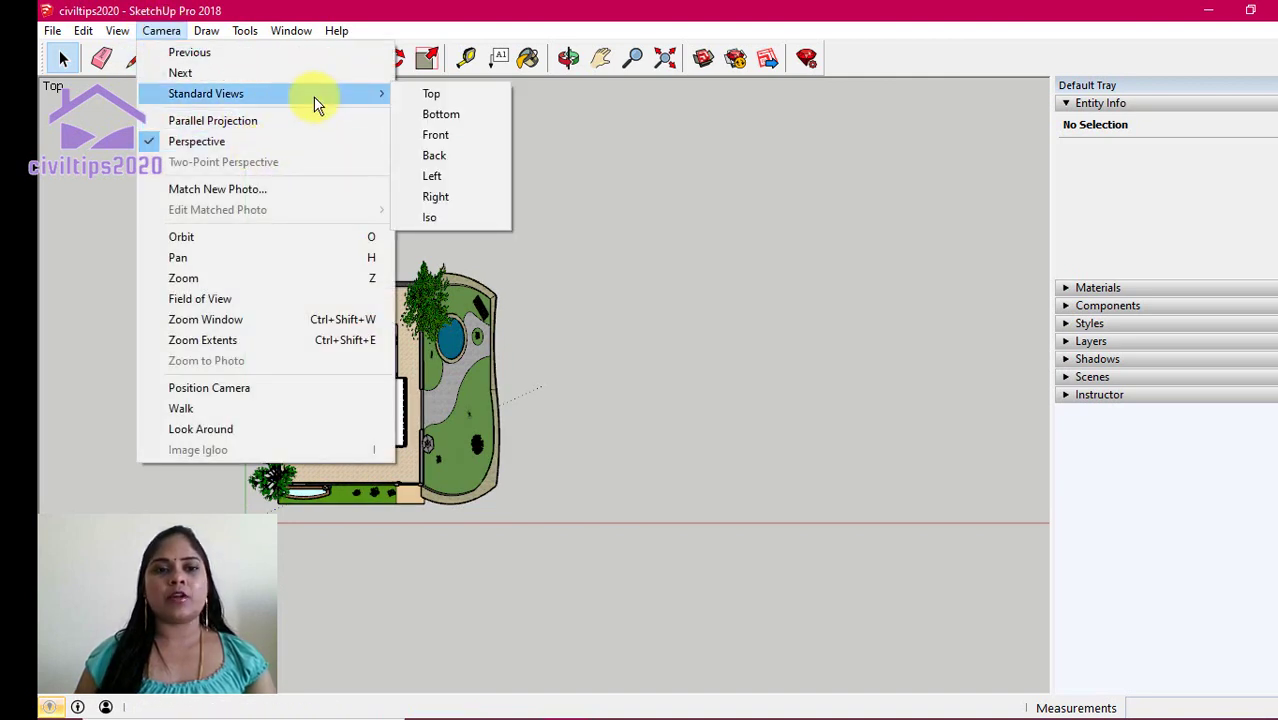
Show the house from the Left view, orbit it slightly, and turn on Parallel Projection.
{"action": "left_click", "coordinate": [446, 177]}
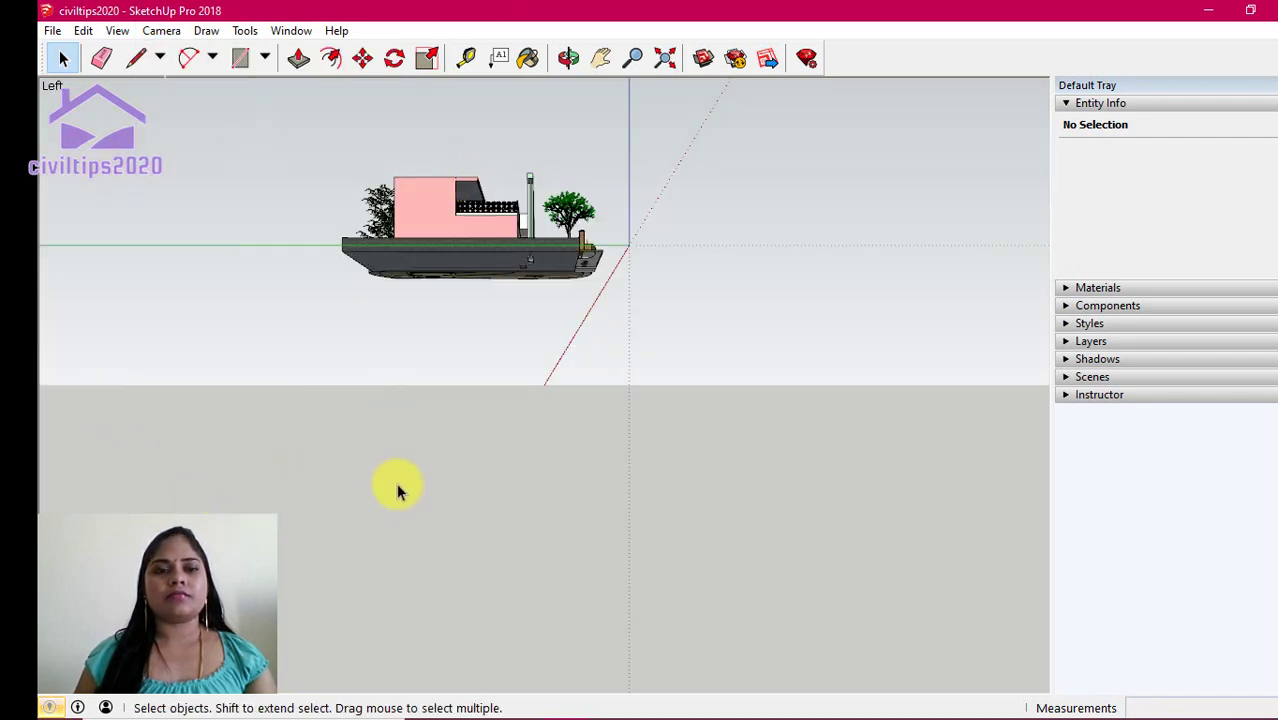
{"action": "mouse_move", "coordinate": [397, 489]}
{"action": "middle_mouse_down"}
{"action": "mouse_move", "coordinate": [411, 629]}
{"action": "mouse_move", "coordinate": [417, 540]}
{"action": "middle_mouse_up"}
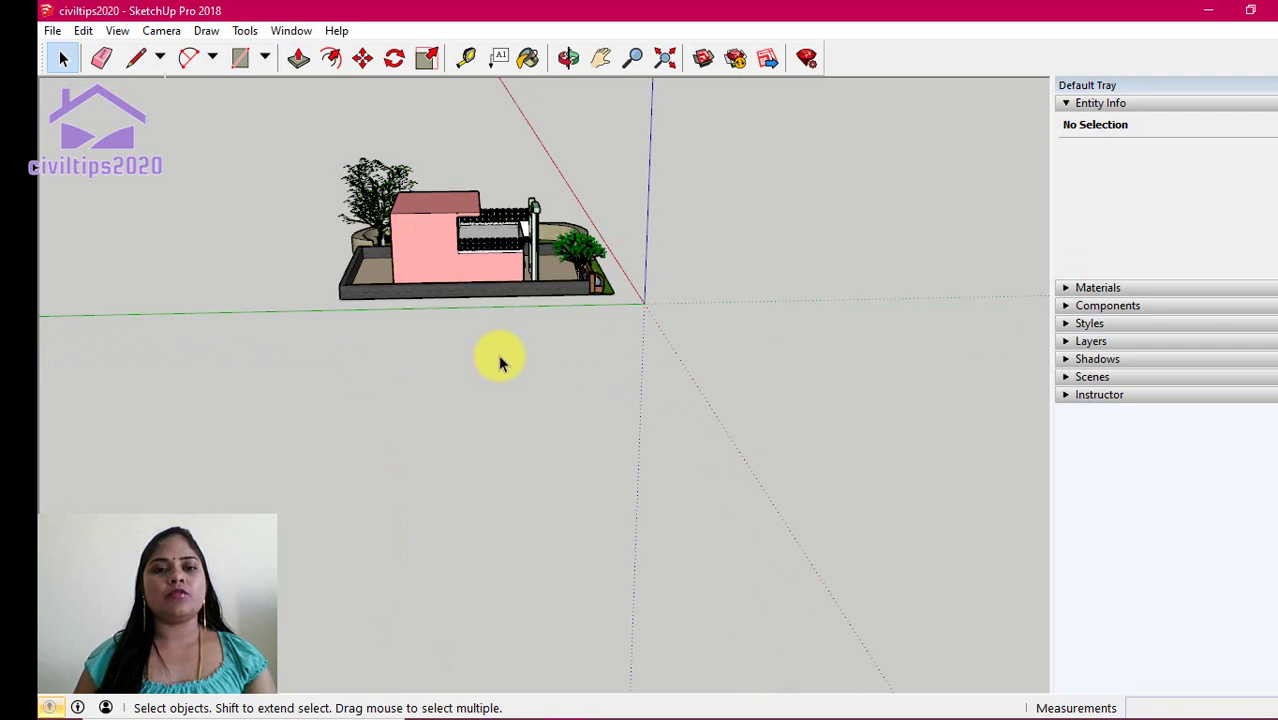
{"action": "left_click", "coordinate": [168, 36]}
{"action": "left_click", "coordinate": [179, 124]}
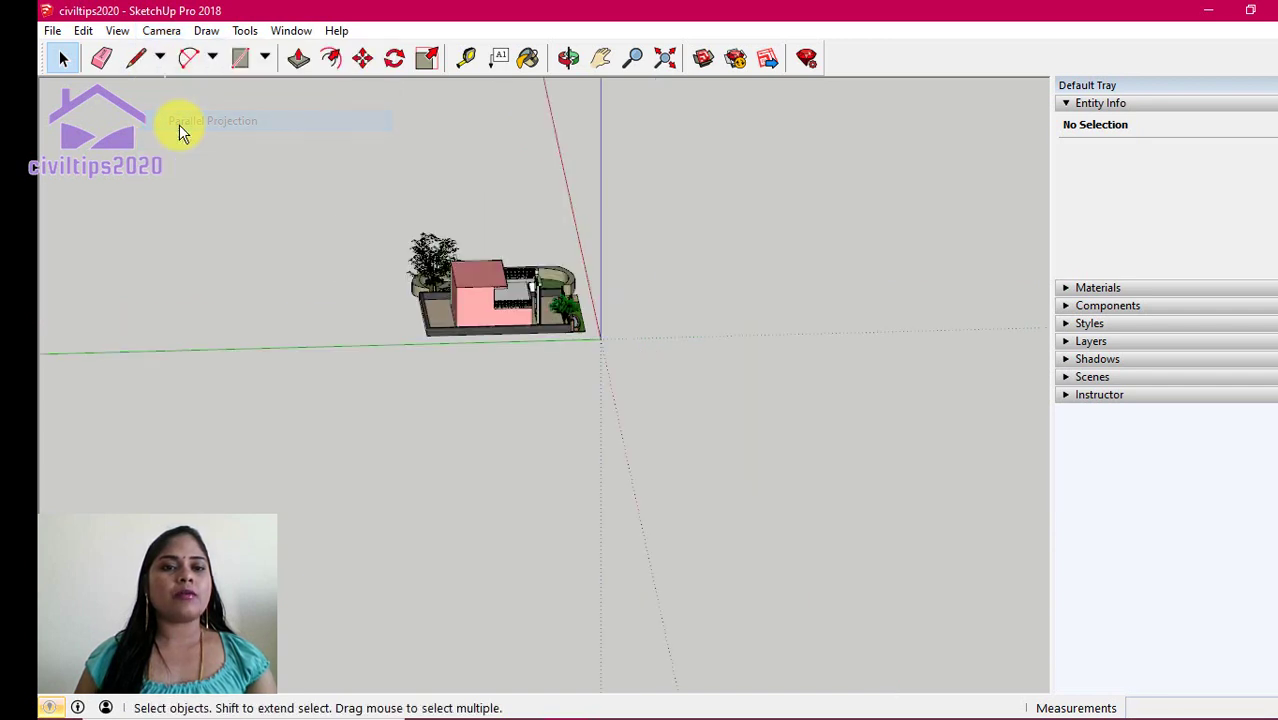
{"action": "mouse_move", "coordinate": [465, 420]}
{"action": "middle_mouse_down"}
{"action": "mouse_move", "coordinate": [397, 352]}
{"action": "mouse_move", "coordinate": [419, 340]}
{"action": "middle_mouse_up"}
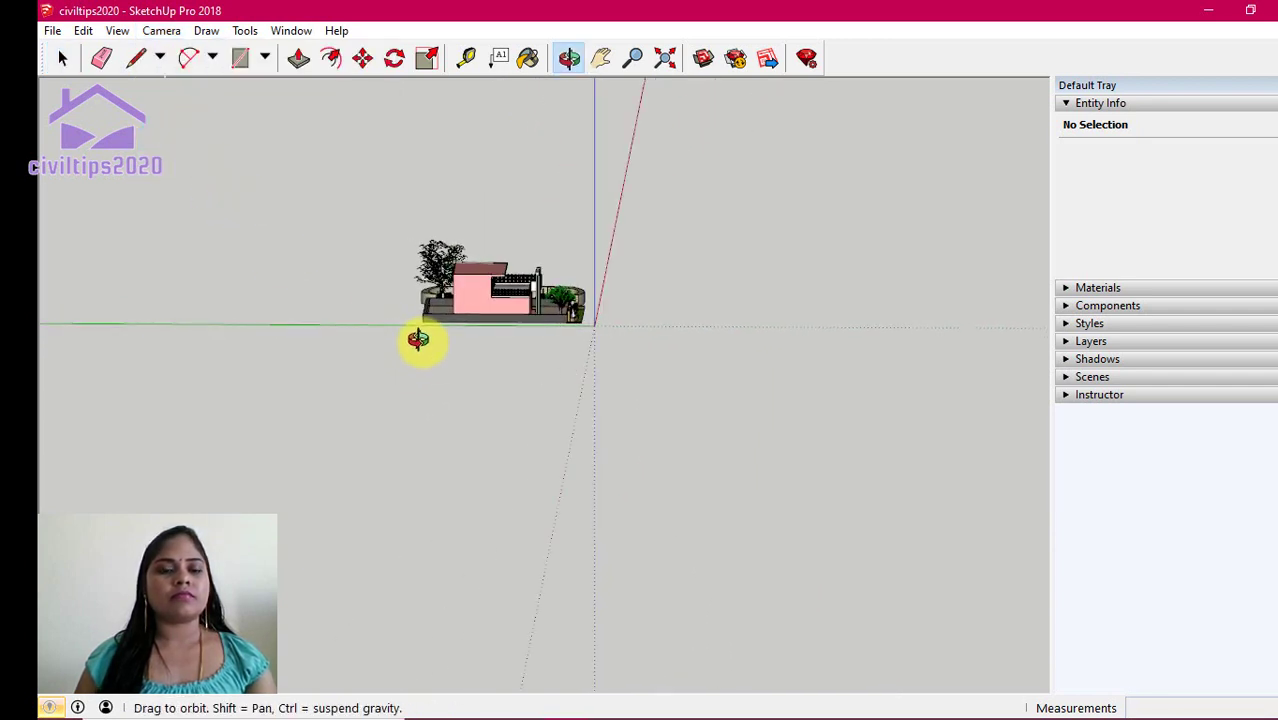
{"action": "left_click", "coordinate": [166, 33]}
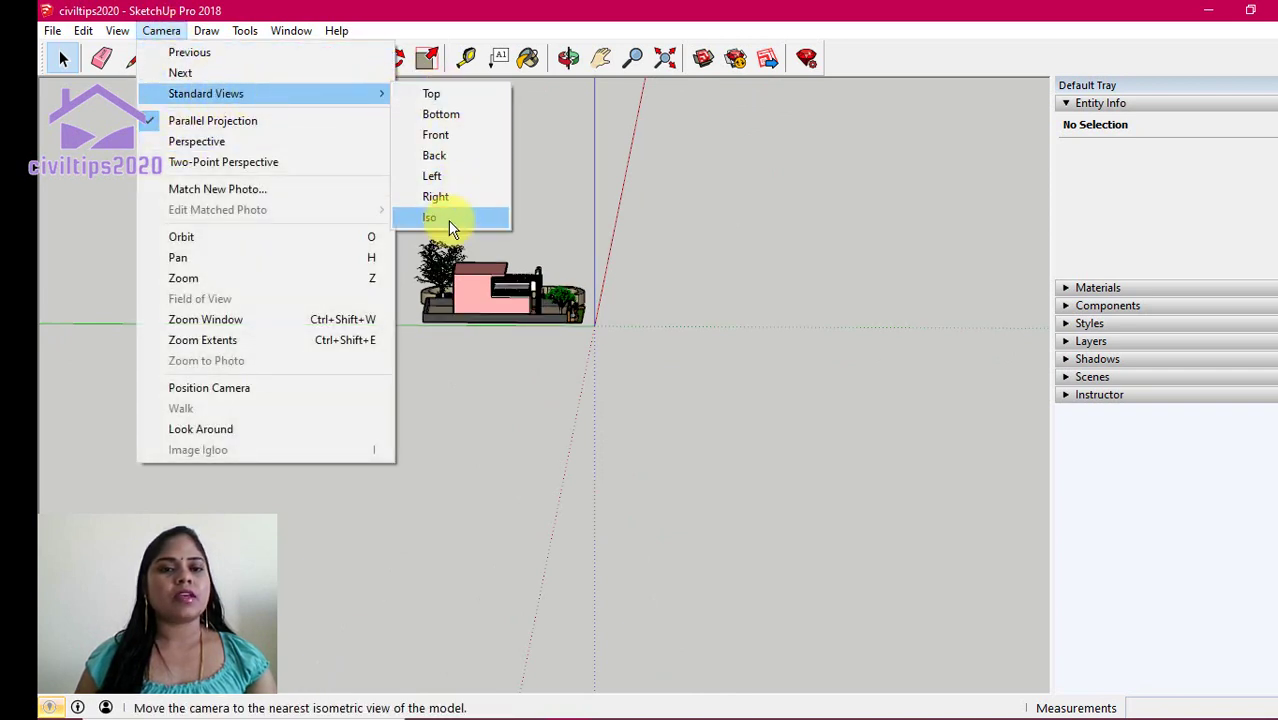
{"action": "mouse_move", "coordinate": [206, 93]}
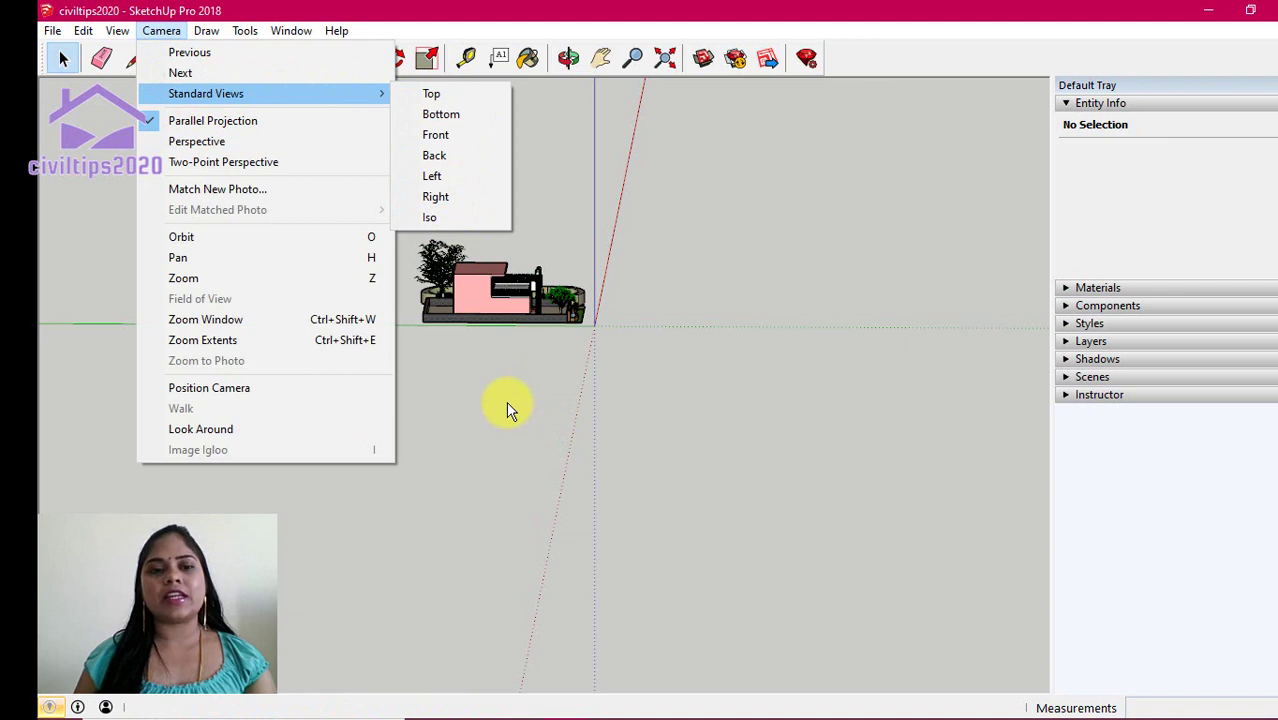
Switch to the Iso view in Perspective projection and zoom to frame the house and garden.
{"action": "left_click", "coordinate": [458, 218]}
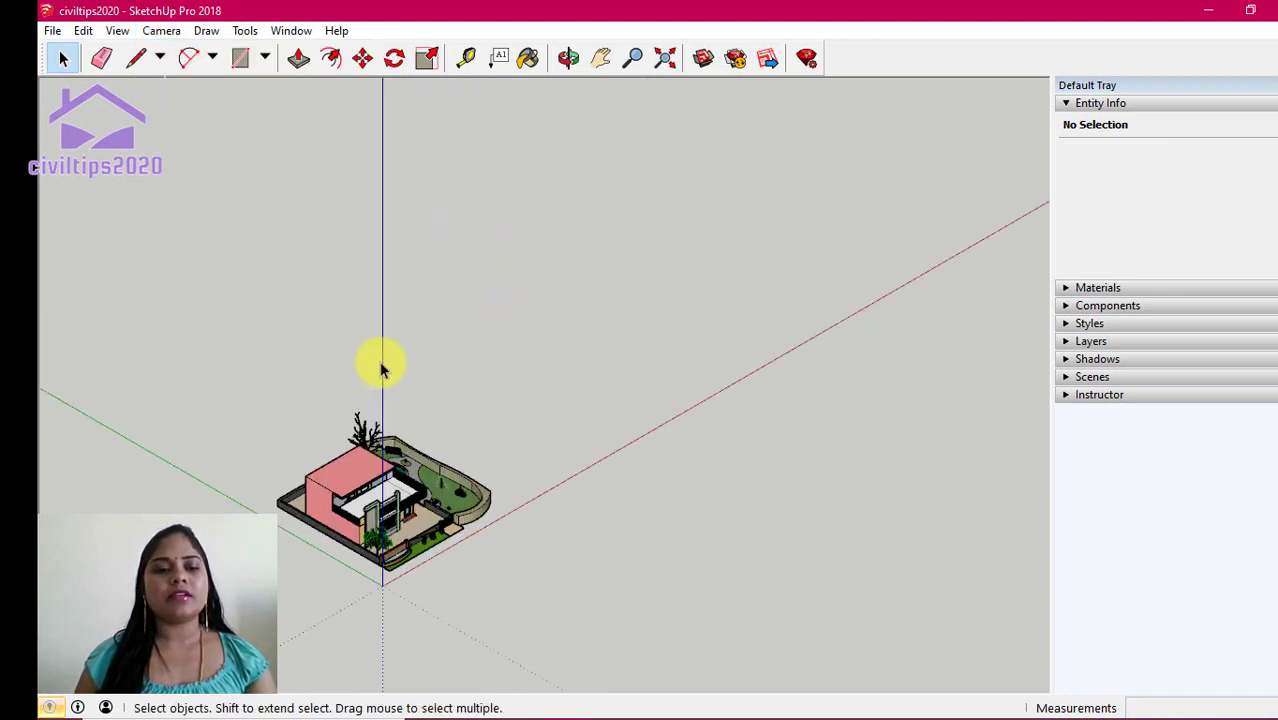
{"action": "left_click", "coordinate": [163, 31]}
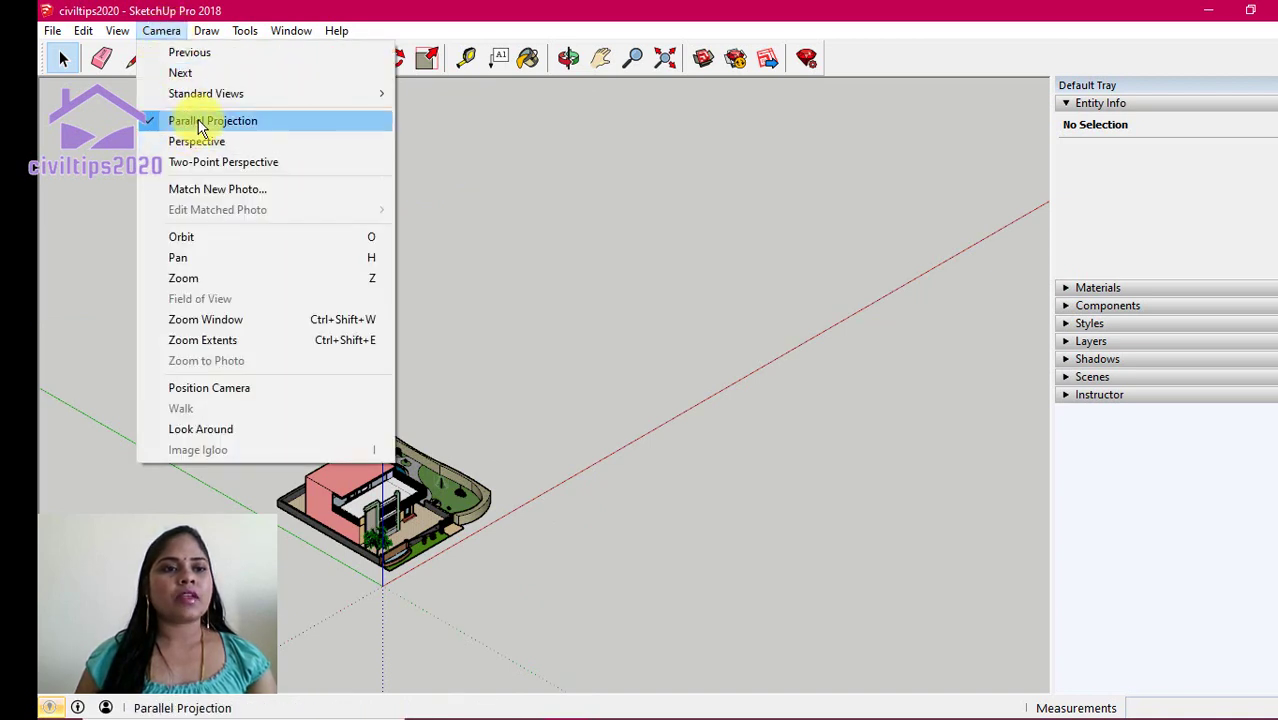
{"action": "left_click", "coordinate": [185, 143]}
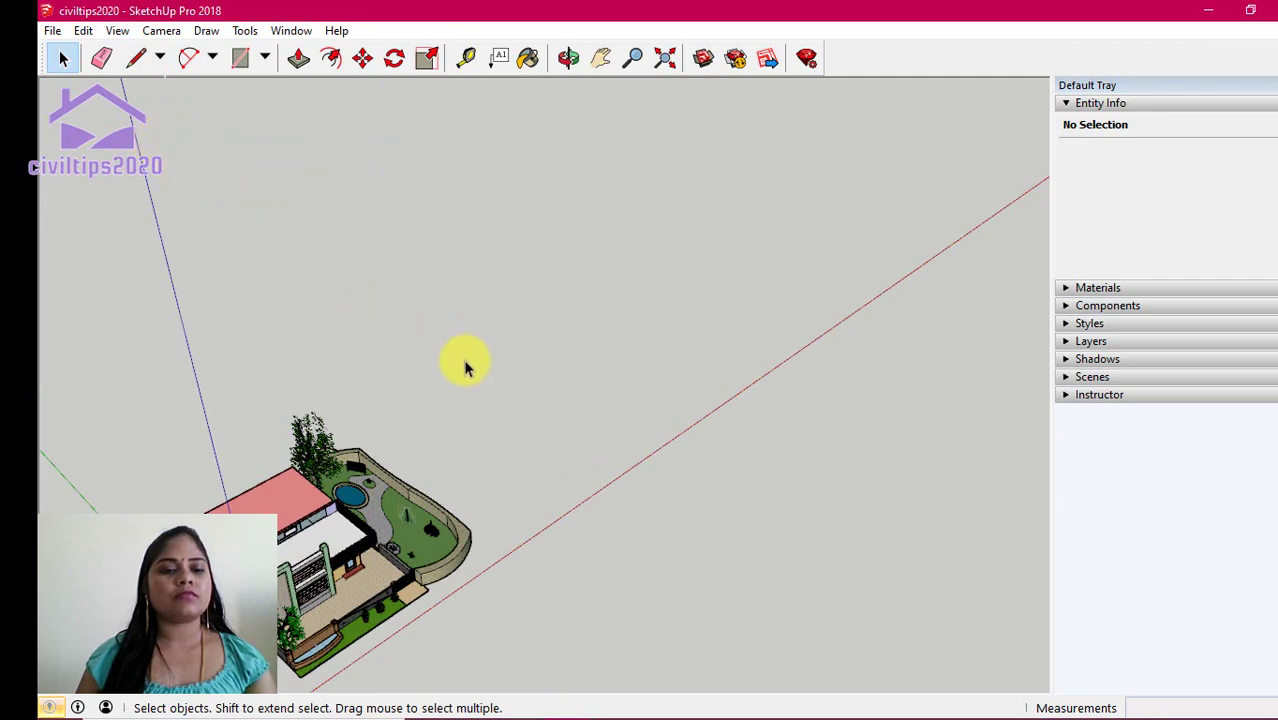
{"action": "scroll", "coordinate": [465, 365], "scroll_direction": "up", "scroll_amount": 1}
{"action": "scroll", "coordinate": [465, 365], "scroll_direction": "down", "scroll_amount": 2}
{"action": "scroll", "coordinate": [465, 365], "scroll_direction": "down", "scroll_amount": 2}
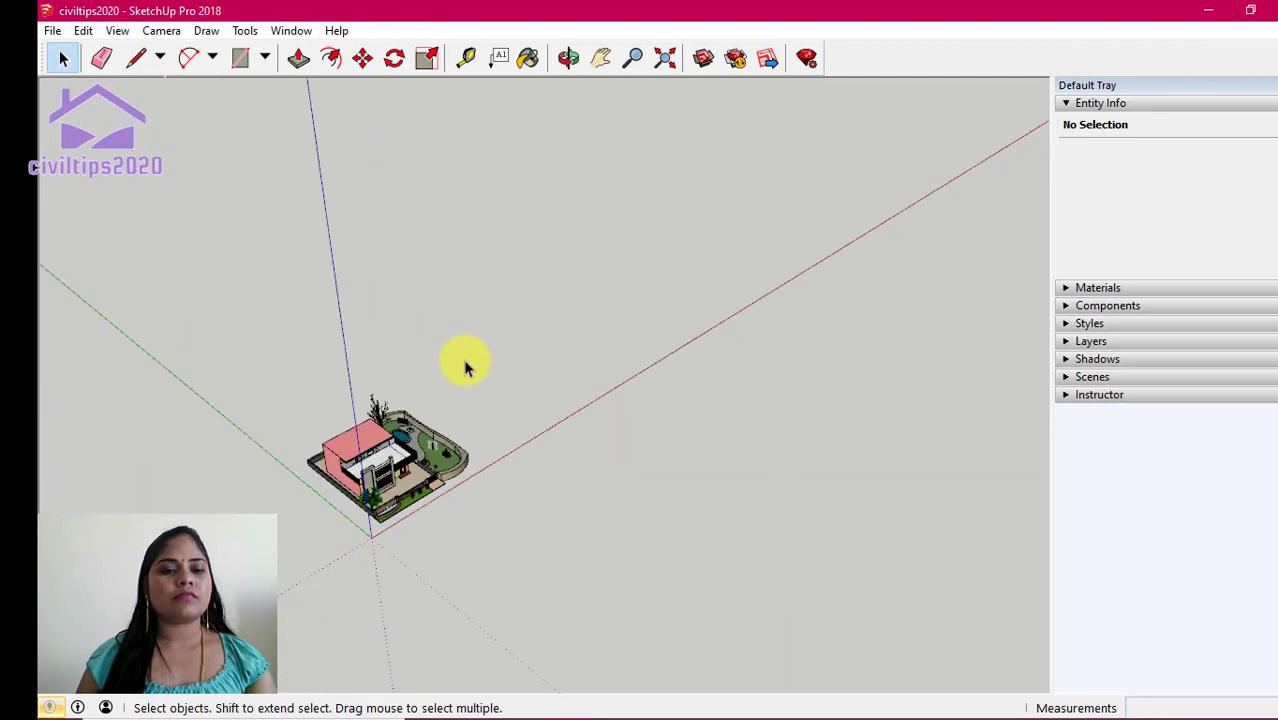
{"action": "scroll", "coordinate": [462, 362], "scroll_direction": "down", "scroll_amount": 1}
{"action": "scroll", "coordinate": [440, 470], "scroll_direction": "up", "scroll_amount": 2}
{"action": "scroll", "coordinate": [435, 467], "scroll_direction": "up", "scroll_amount": 2}
{"action": "scroll", "coordinate": [436, 469], "scroll_direction": "up", "scroll_amount": 2}
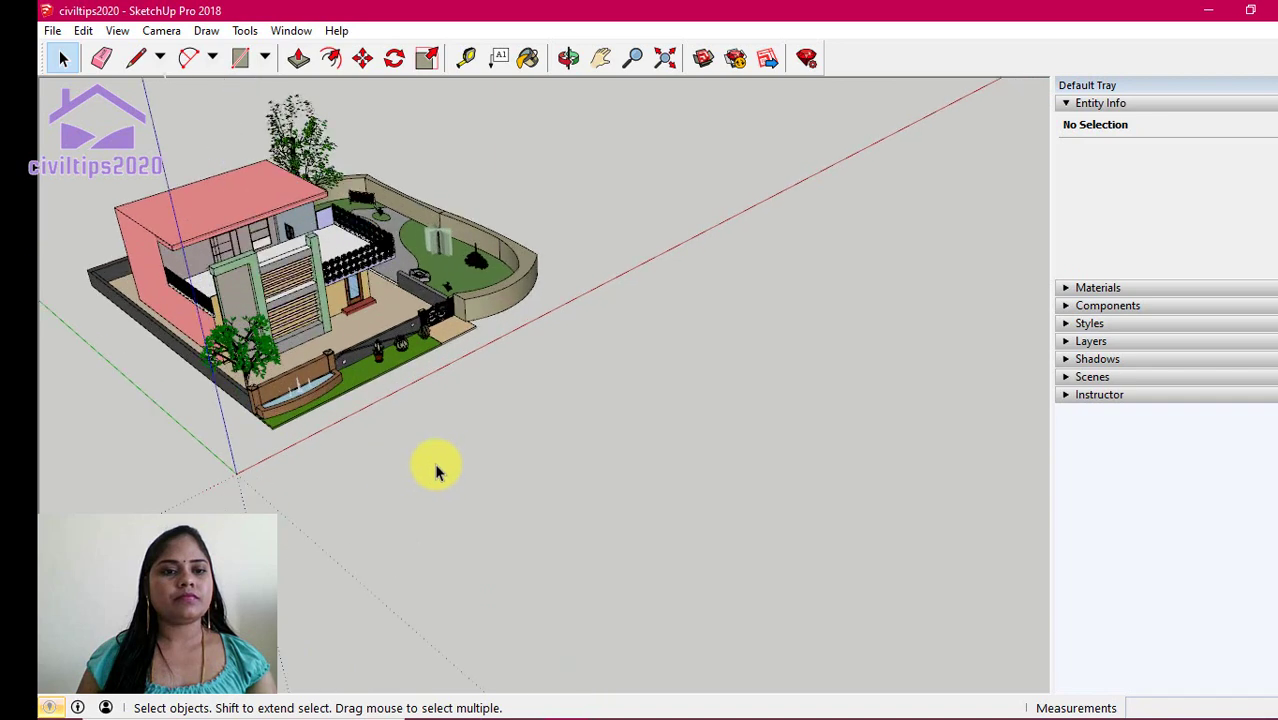
{"action": "scroll", "coordinate": [437, 470], "scroll_direction": "down", "scroll_amount": 1}
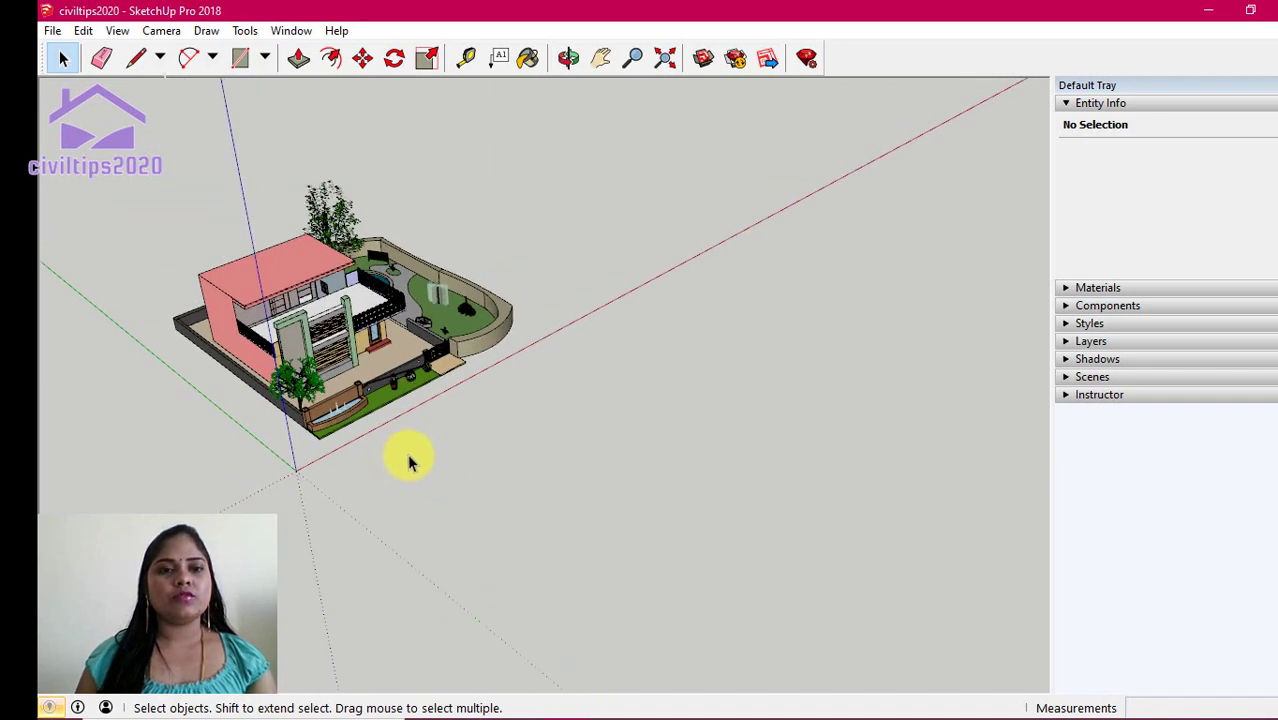
Show the house in the Left standard view drawn with Parallel Projection.
{"action": "left_click", "coordinate": [161, 30]}
{"action": "mouse_move", "coordinate": [206, 93]}
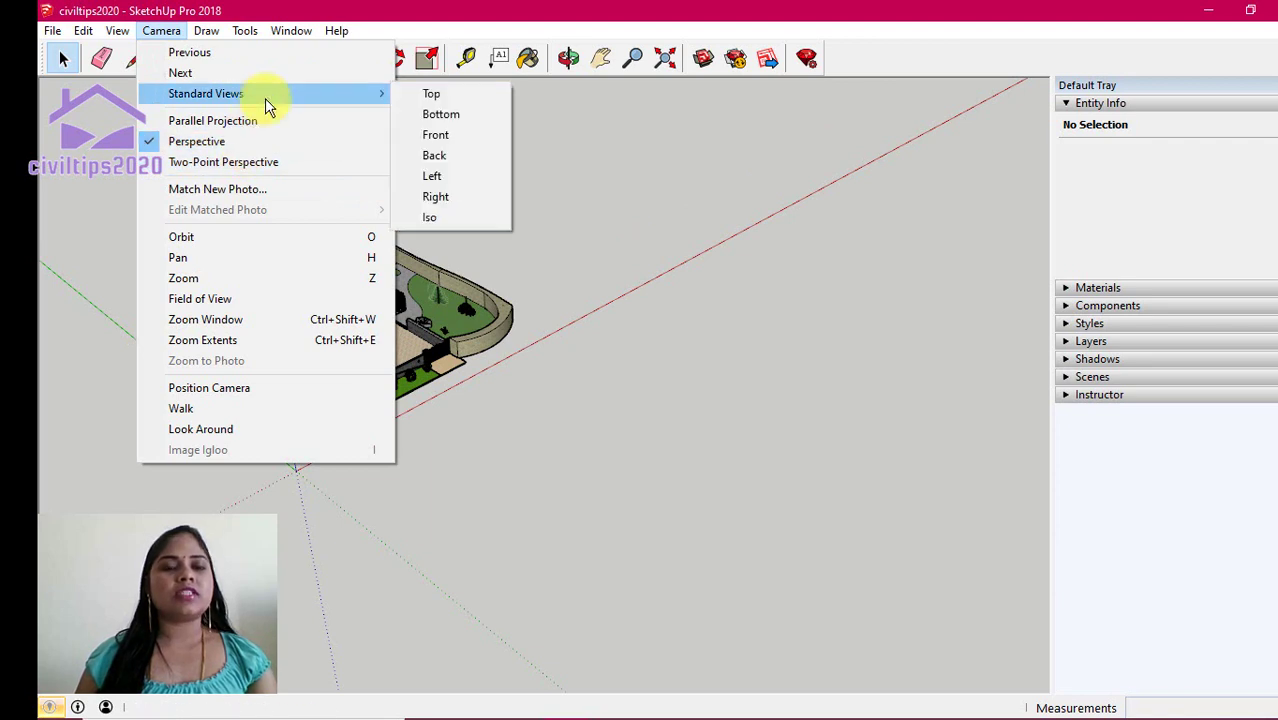
{"action": "left_click", "coordinate": [461, 183]}
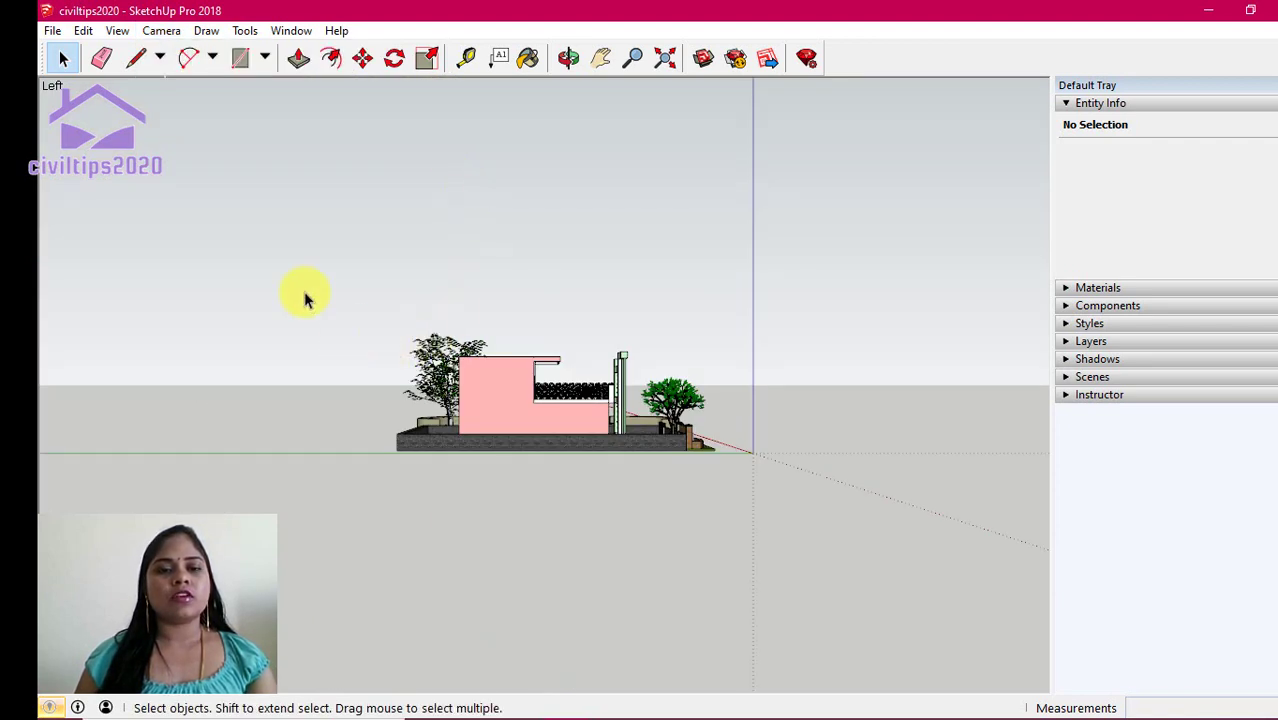
{"action": "left_click", "coordinate": [161, 31]}
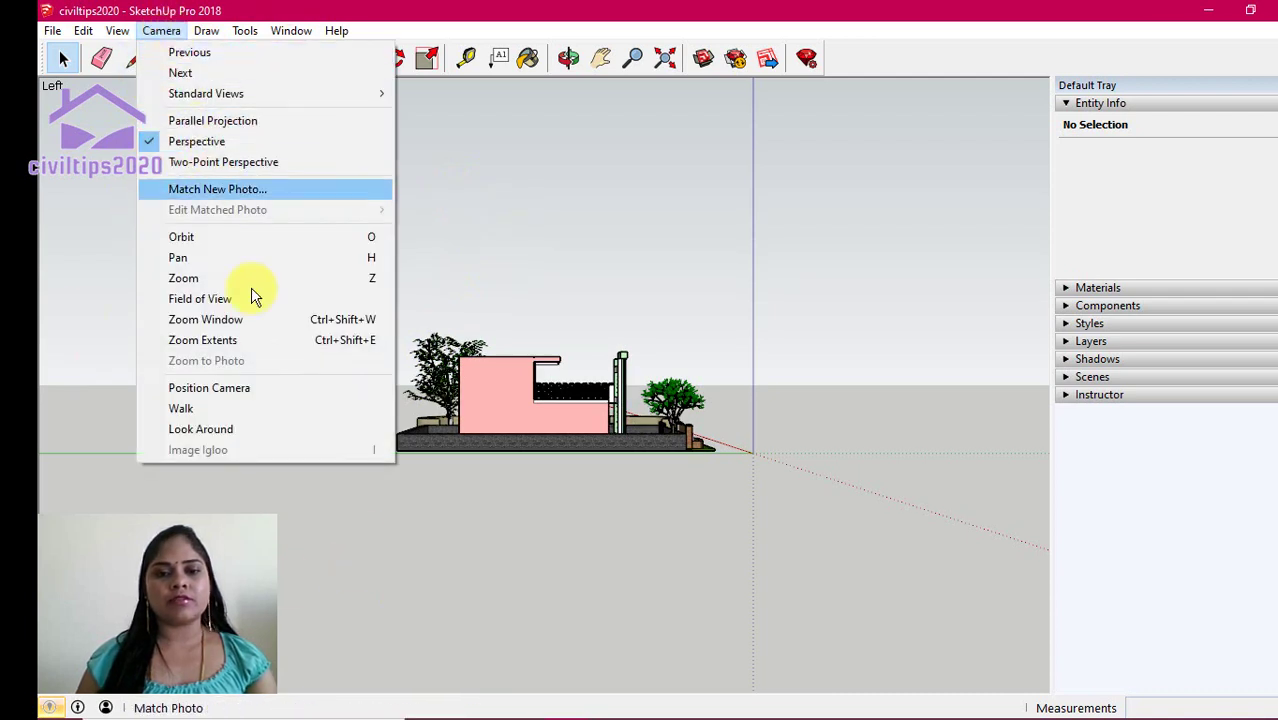
{"action": "left_click", "coordinate": [603, 578]}
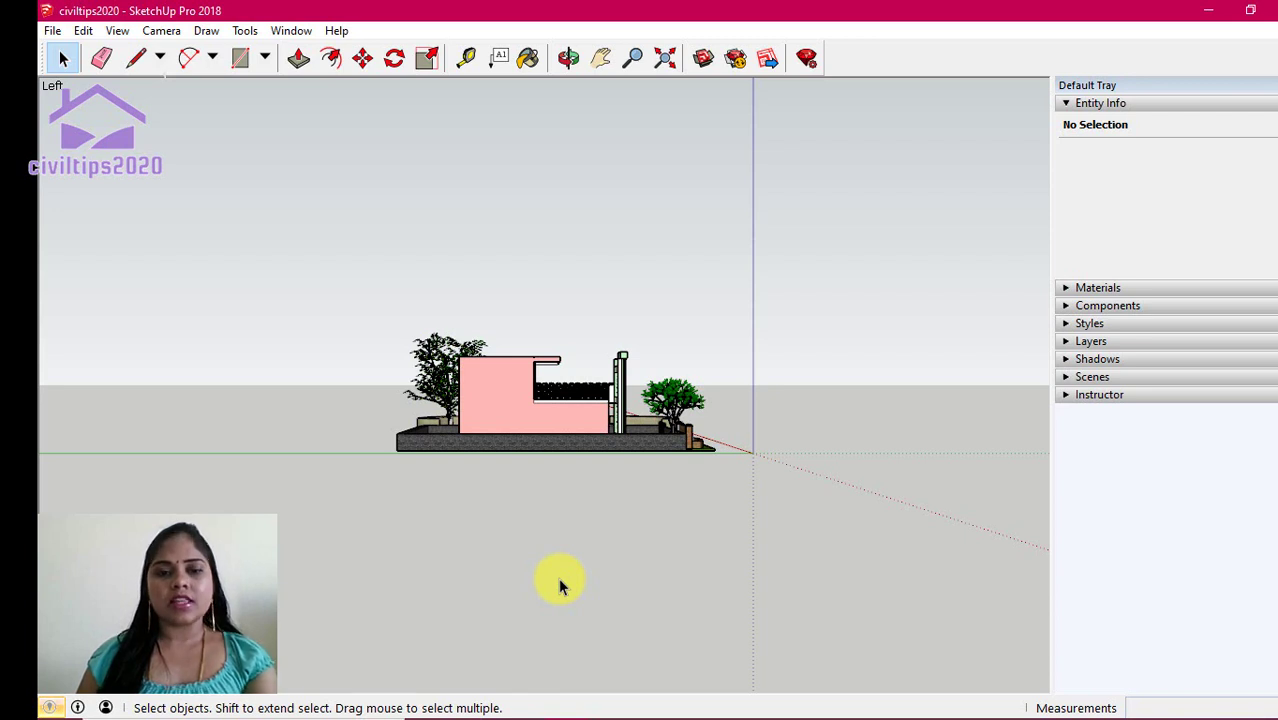
{"action": "scroll", "coordinate": [562, 535], "scroll_direction": "up", "scroll_amount": 1}
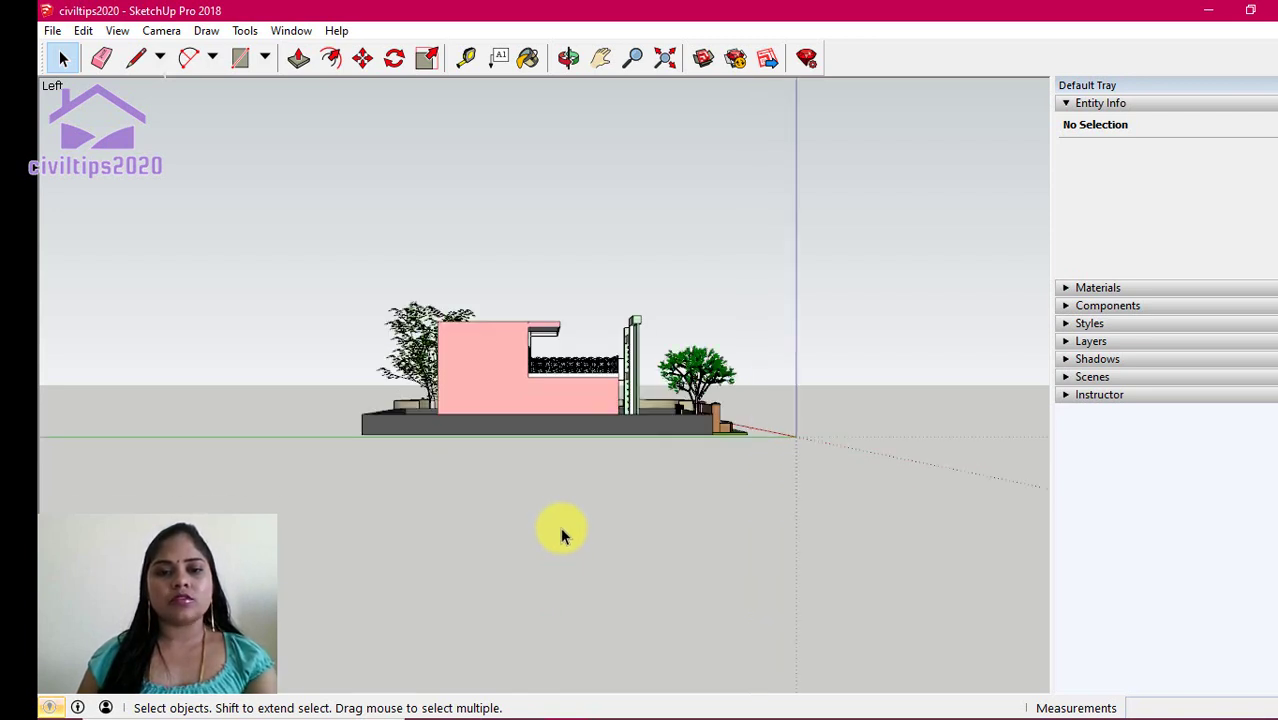
{"action": "left_click", "coordinate": [161, 30]}
{"action": "left_click", "coordinate": [194, 121]}
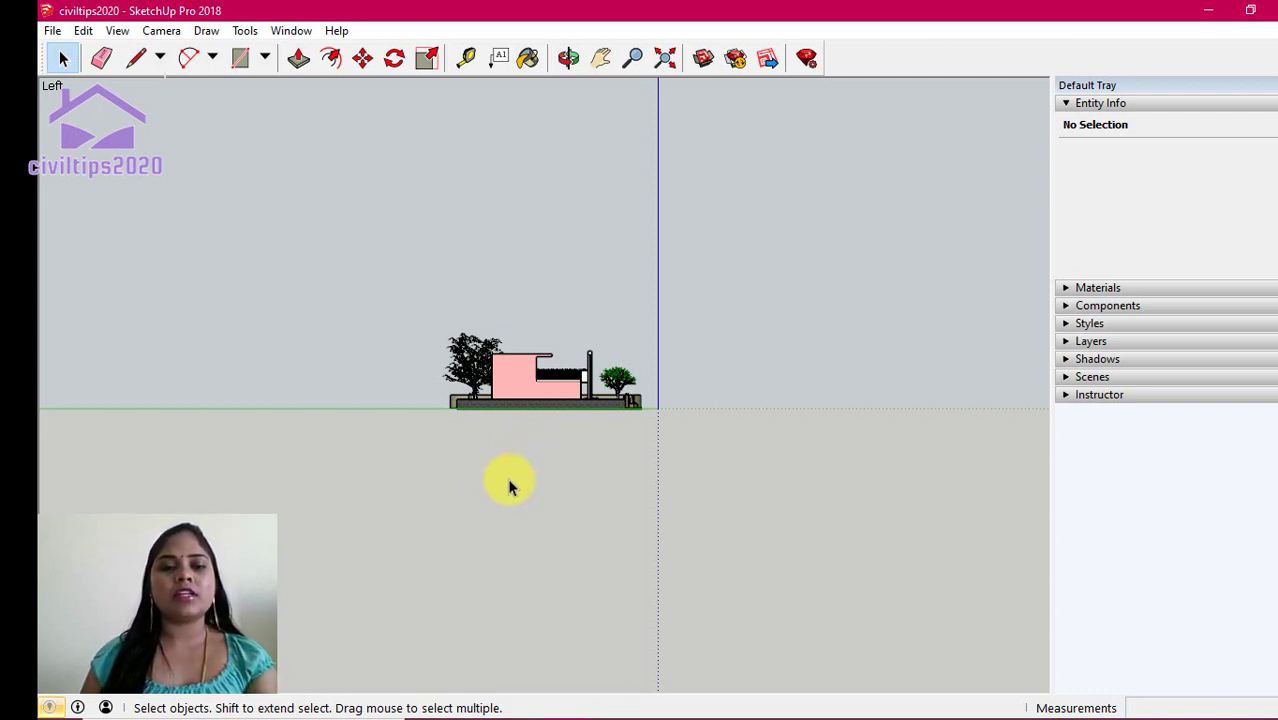
Show the house from the Right view in Perspective and zoom in closer.
{"action": "left_click", "coordinate": [168, 33]}
{"action": "mouse_move", "coordinate": [206, 93]}
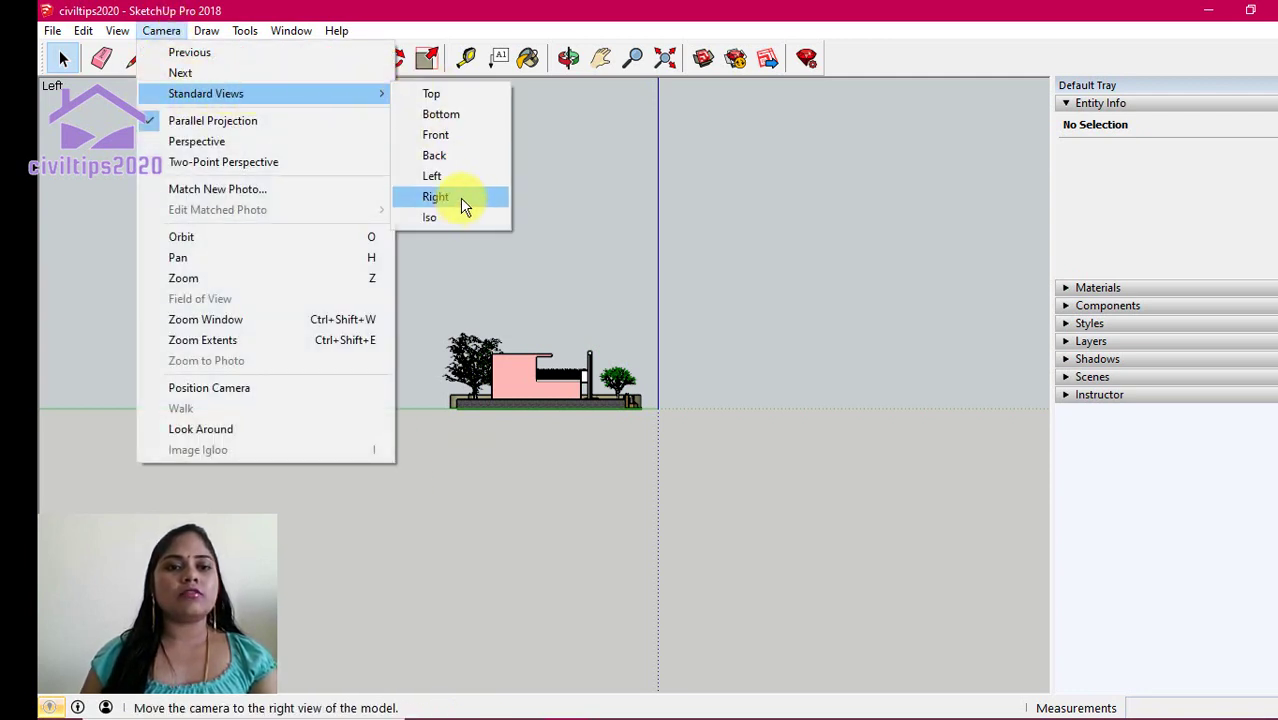
{"action": "left_click", "coordinate": [460, 197]}
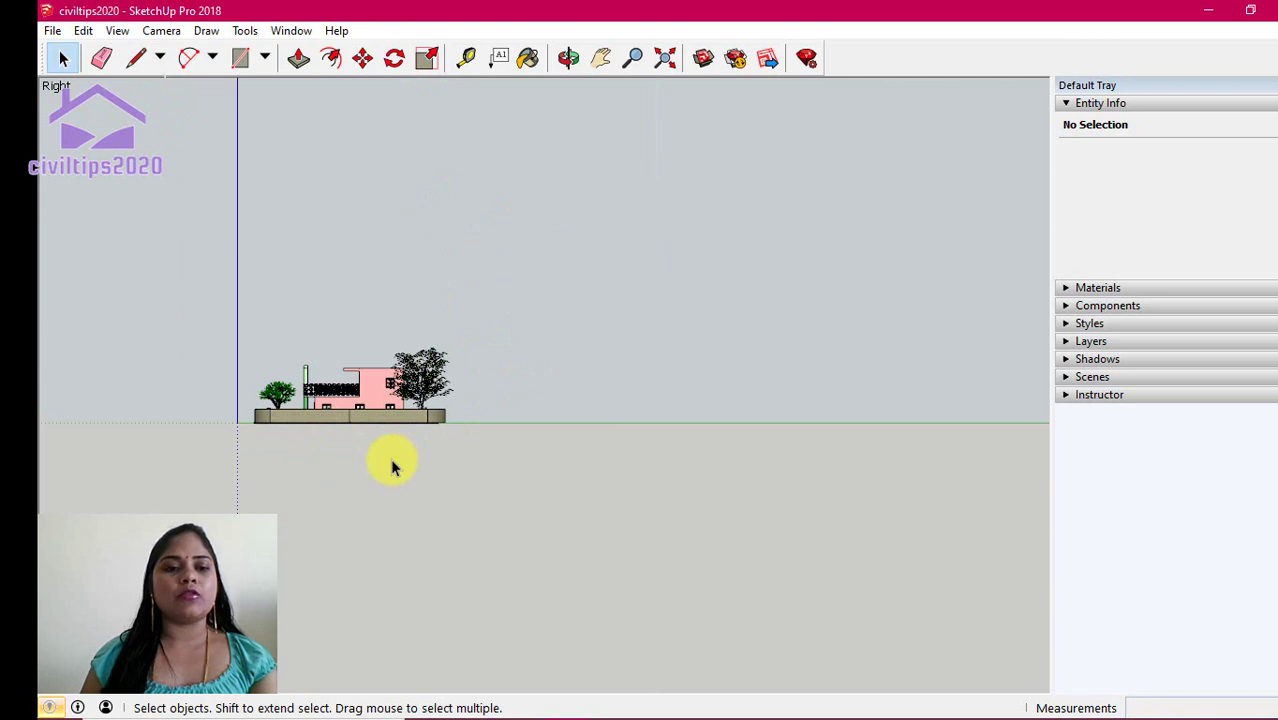
{"action": "left_click", "coordinate": [166, 32]}
{"action": "left_click", "coordinate": [186, 141]}
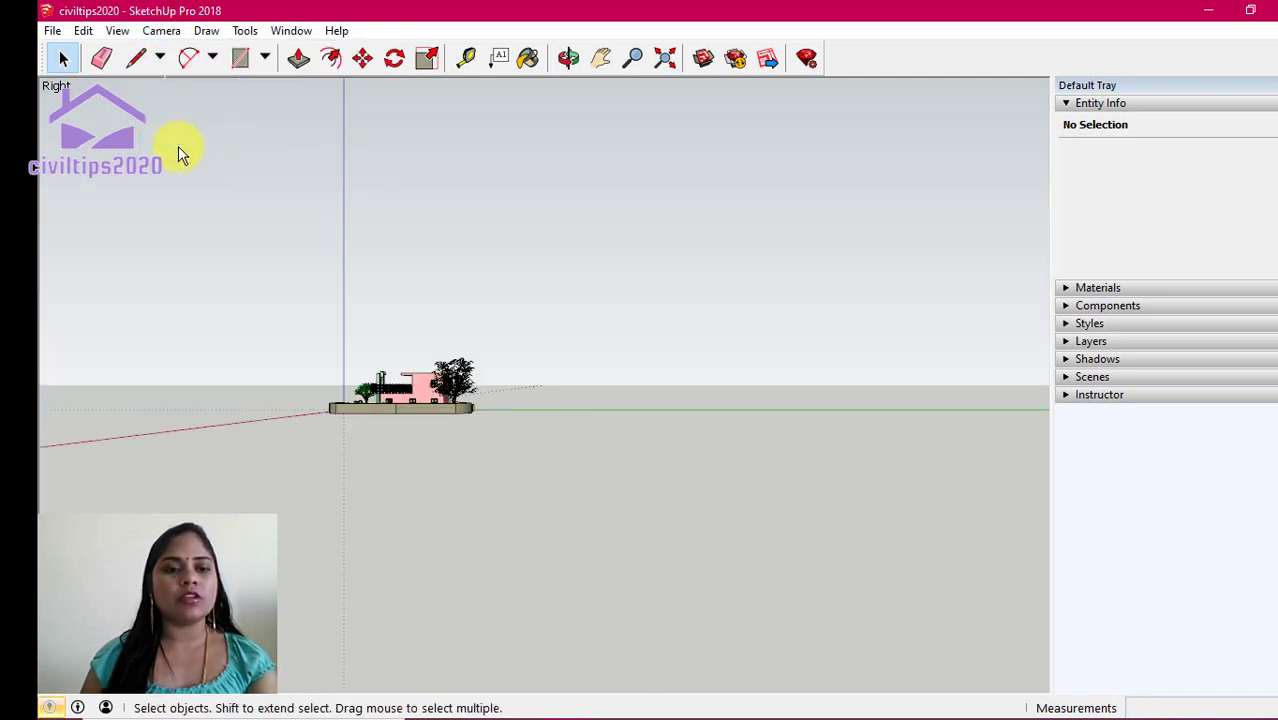
{"action": "scroll", "coordinate": [418, 425], "scroll_direction": "up", "scroll_amount": 1}
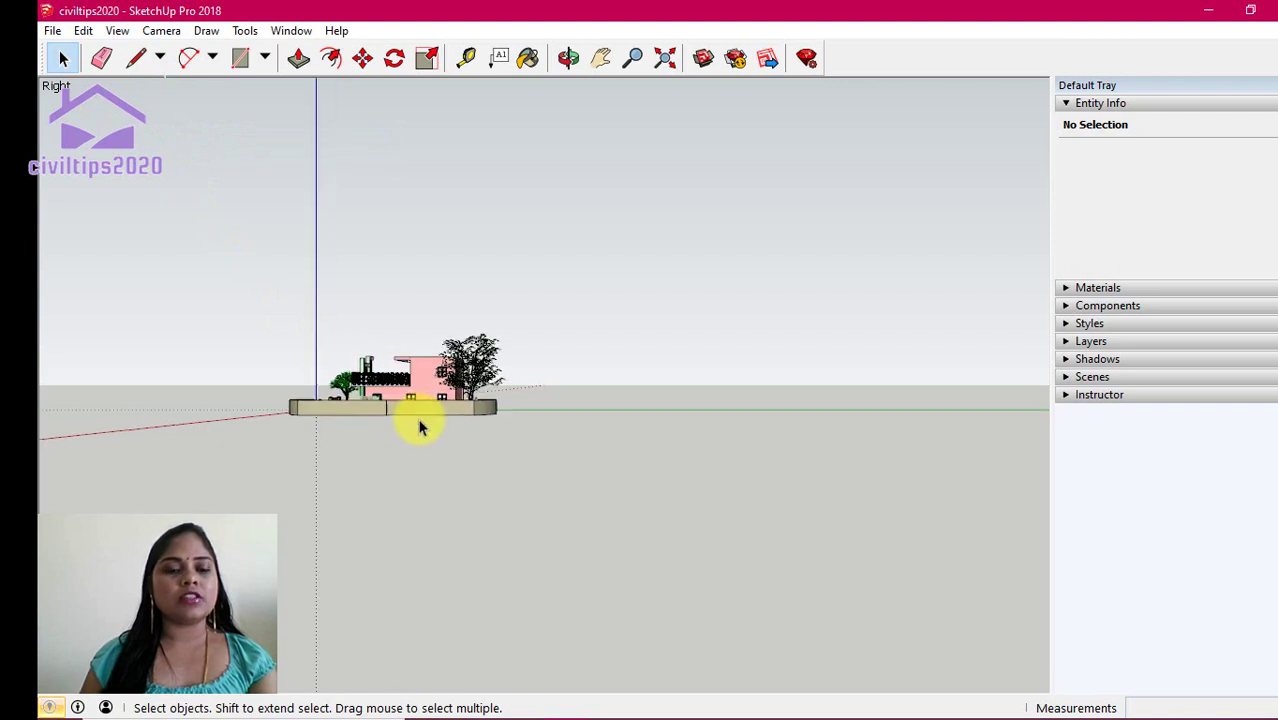
{"action": "scroll", "coordinate": [416, 425], "scroll_direction": "up", "scroll_amount": 1}
{"action": "scroll", "coordinate": [405, 438], "scroll_direction": "up", "scroll_amount": 1}
{"action": "scroll", "coordinate": [397, 443], "scroll_direction": "up", "scroll_amount": 1}
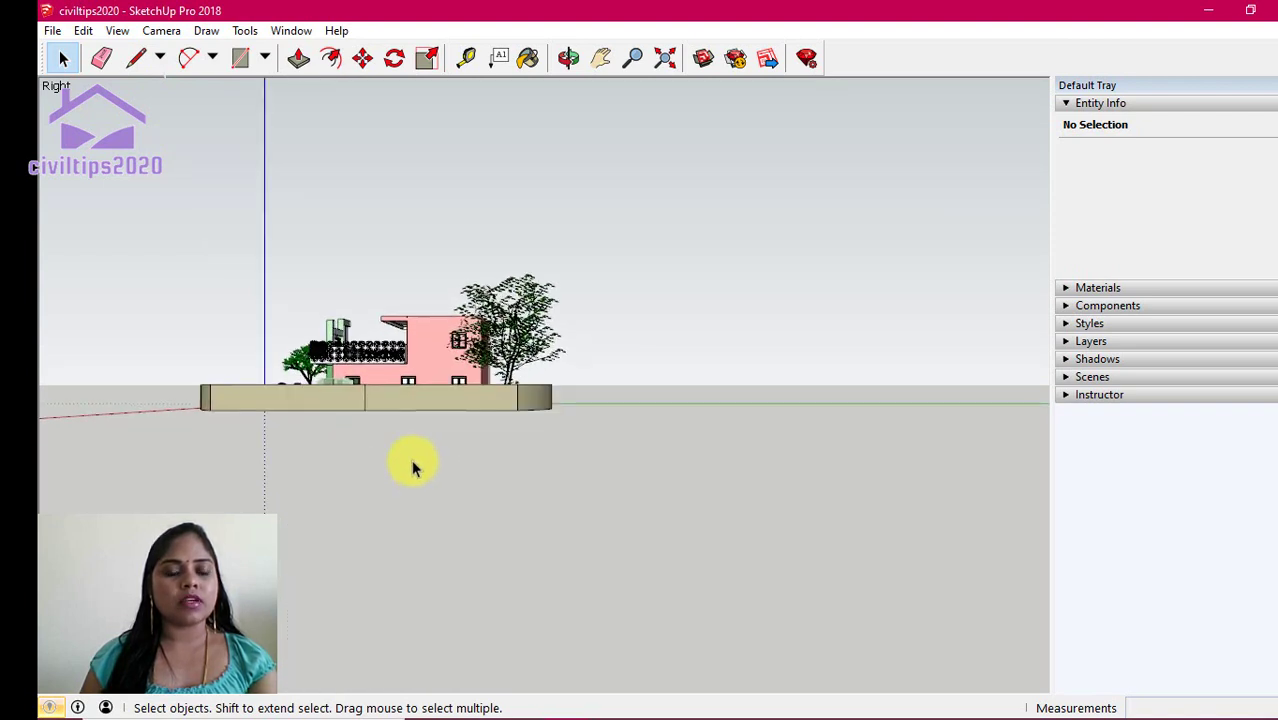
Switch to the Top standard view for a plan of the site.
{"action": "left_click", "coordinate": [168, 31]}
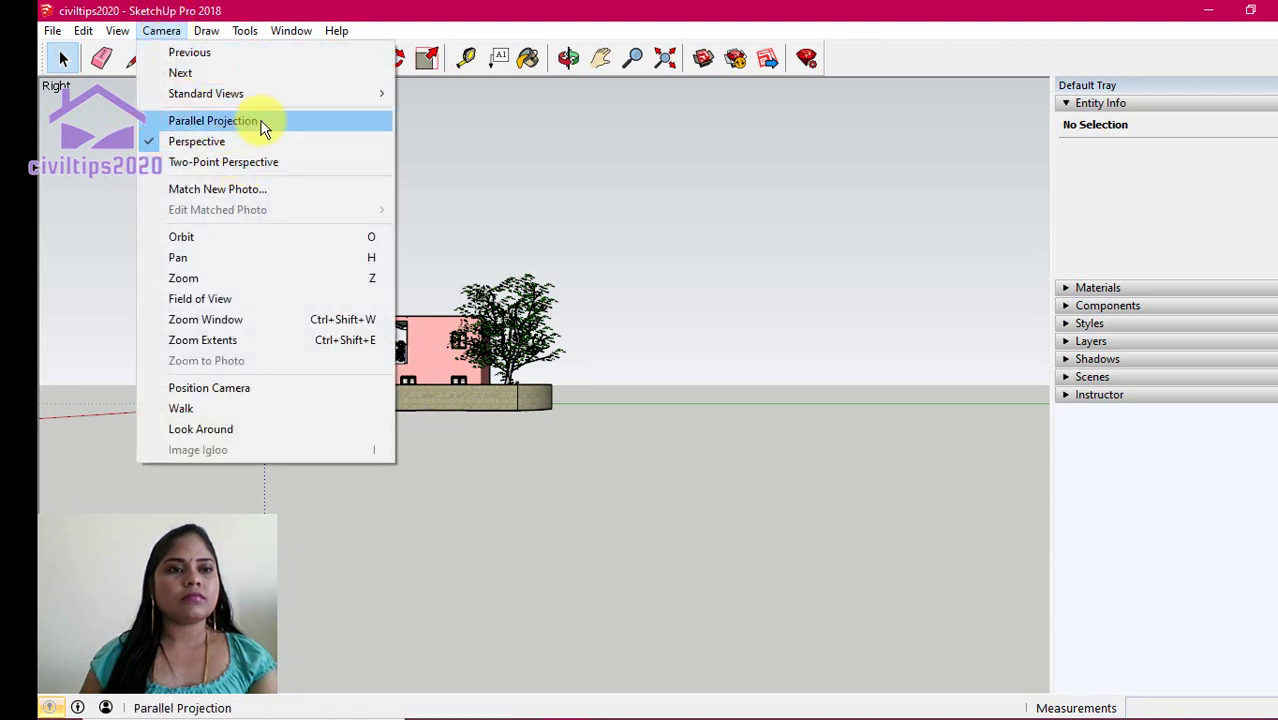
{"action": "mouse_move", "coordinate": [206, 93]}
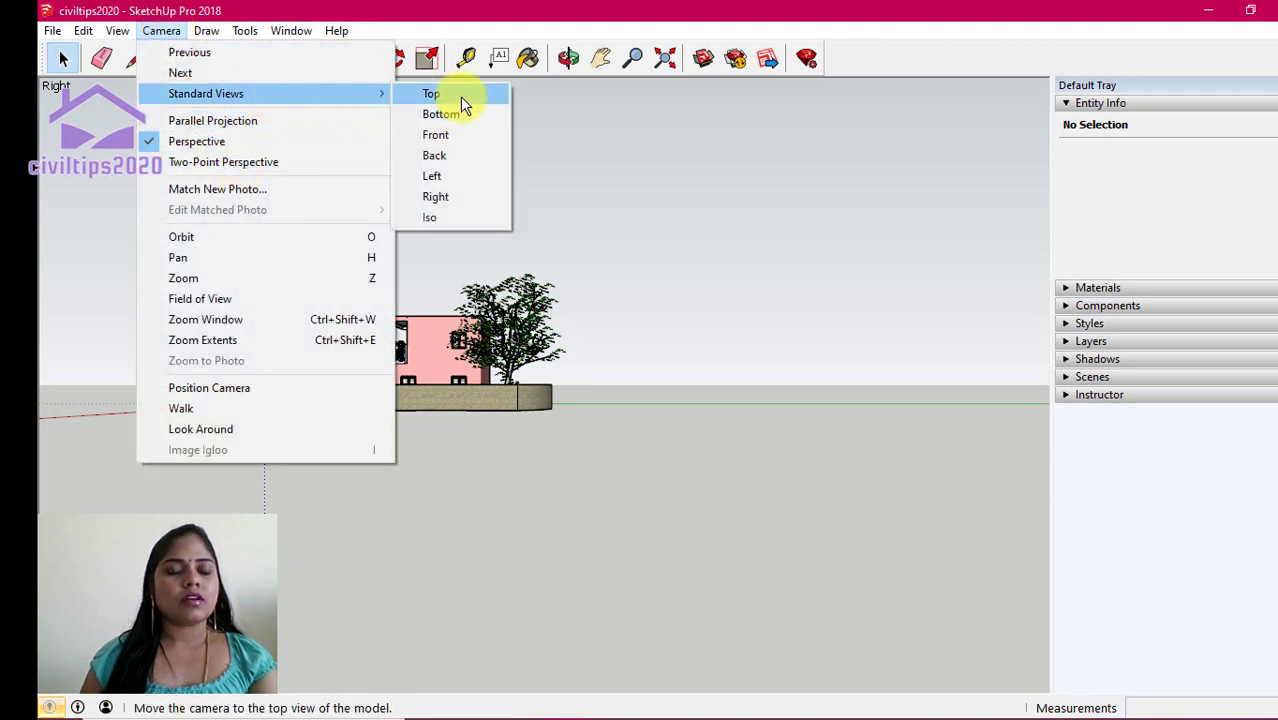
{"action": "left_click", "coordinate": [461, 96]}
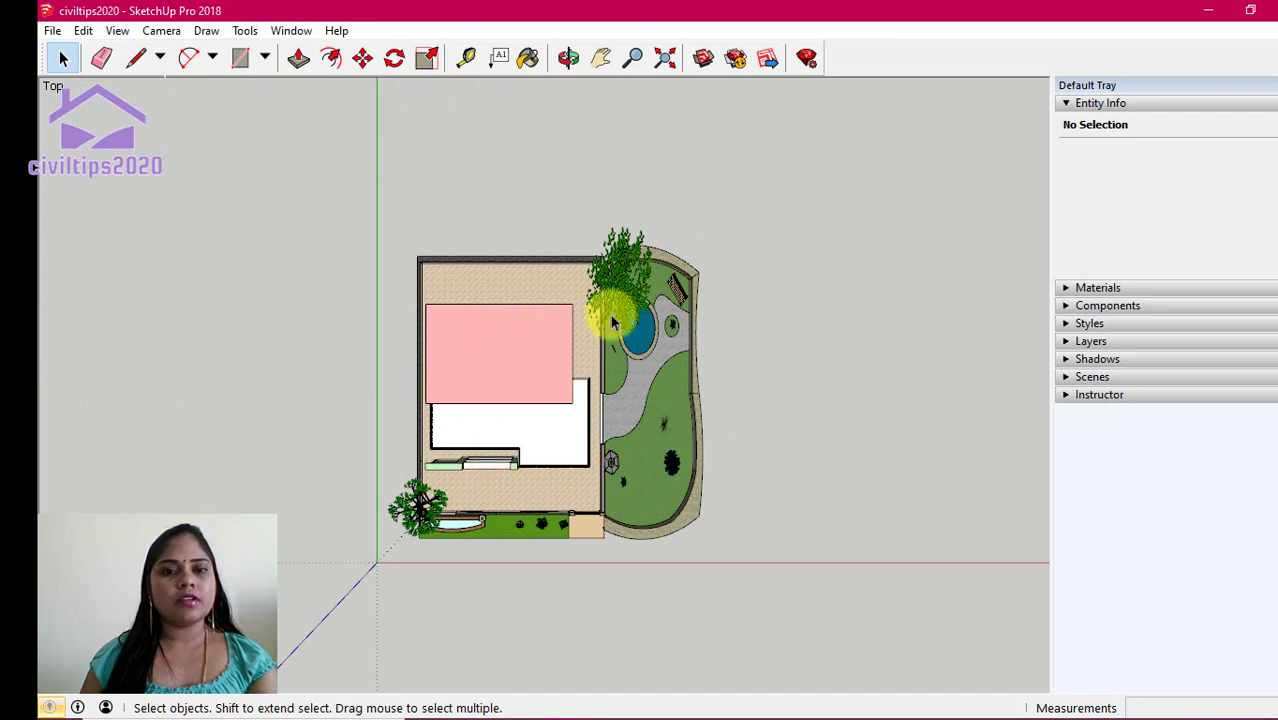
{"action": "left_click", "coordinate": [177, 37]}
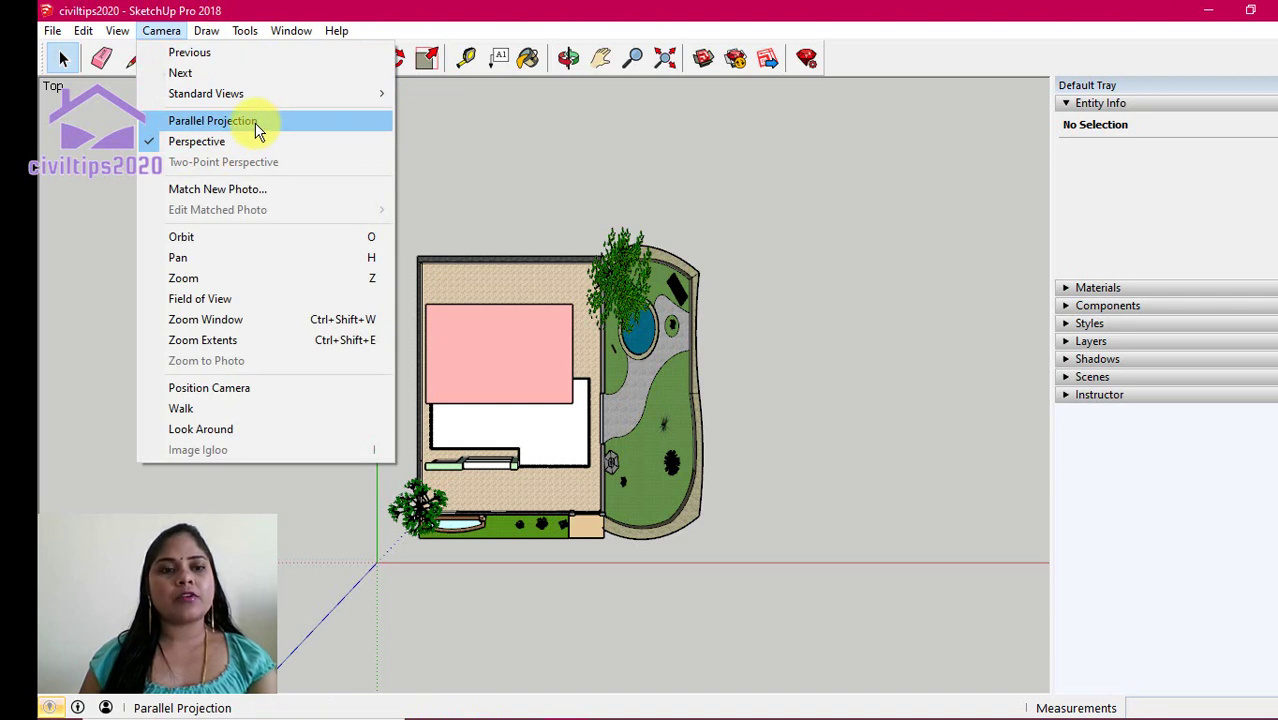
Toggle the top plan from Parallel Projection to Perspective, then switch to the Iso view.
{"action": "left_click", "coordinate": [257, 130]}
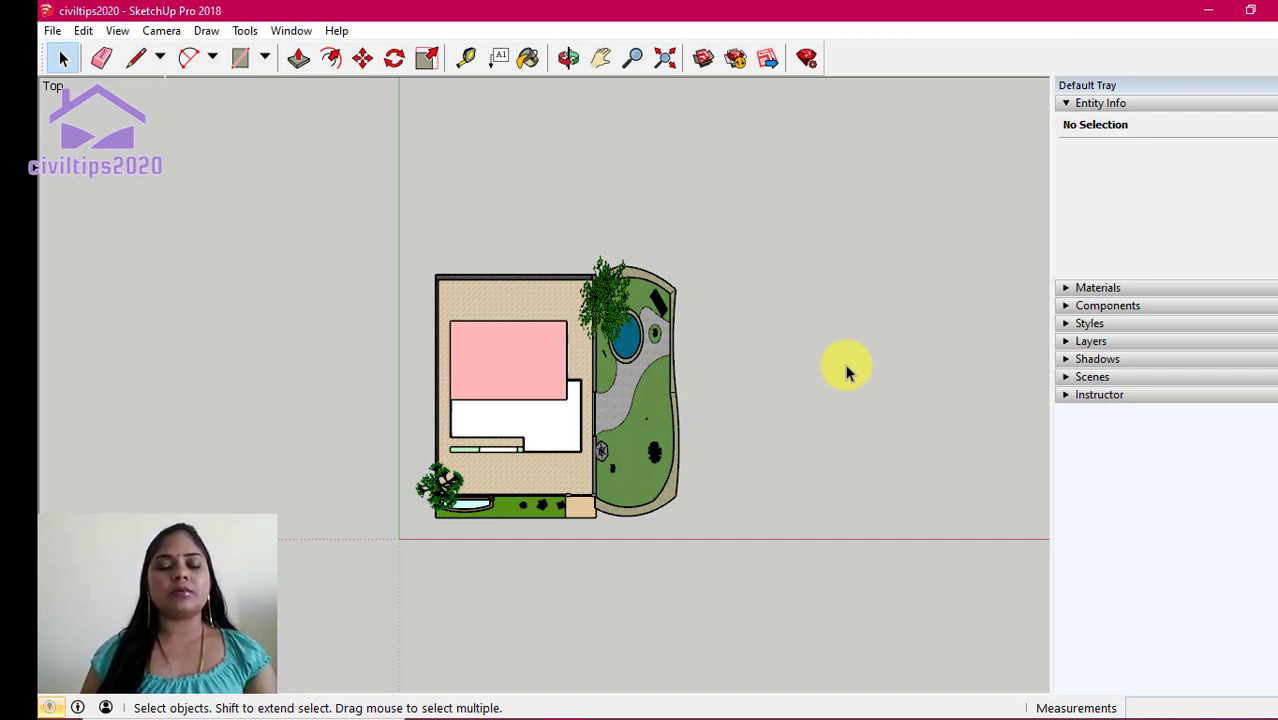
{"action": "left_click", "coordinate": [157, 34]}
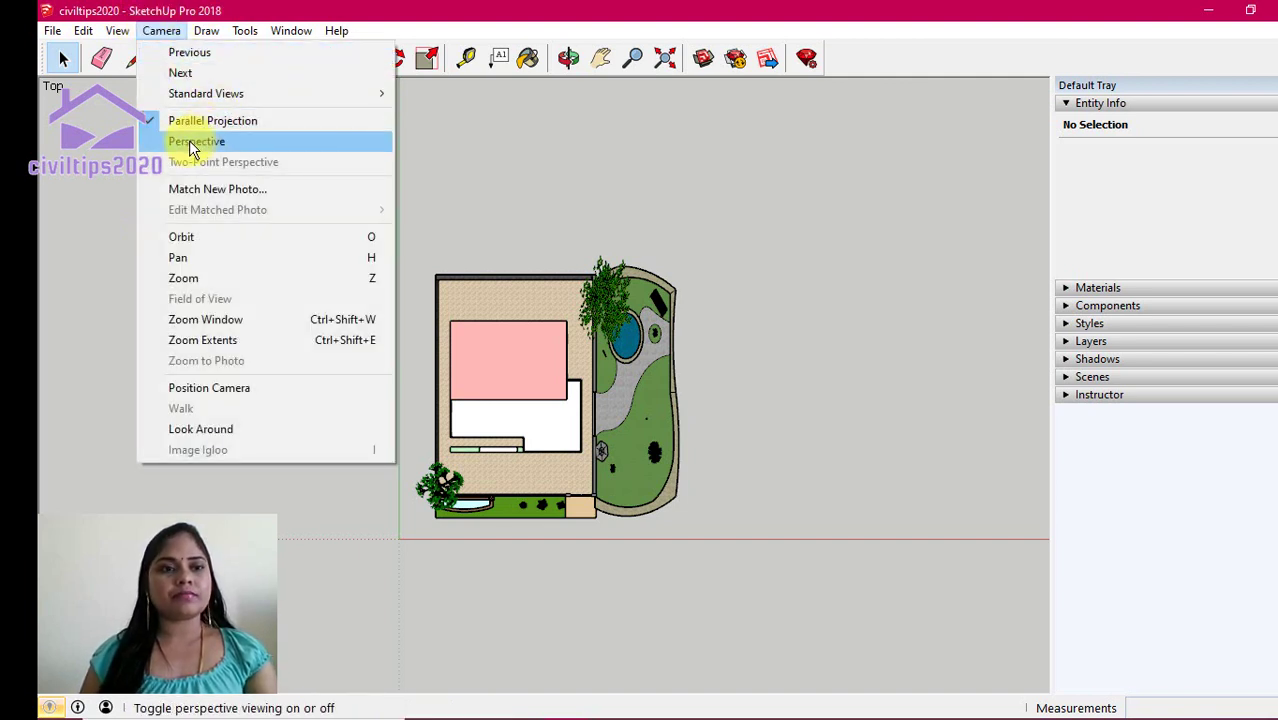
{"action": "left_click", "coordinate": [157, 142]}
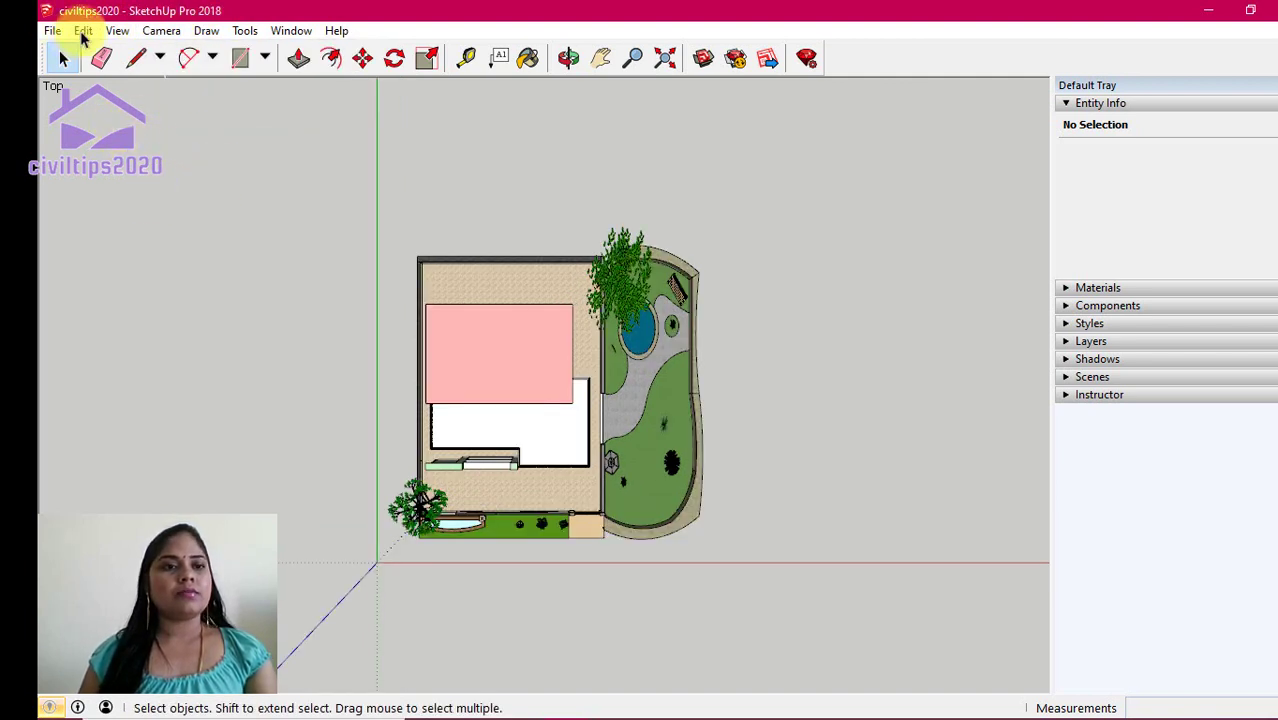
{"action": "left_click", "coordinate": [165, 34]}
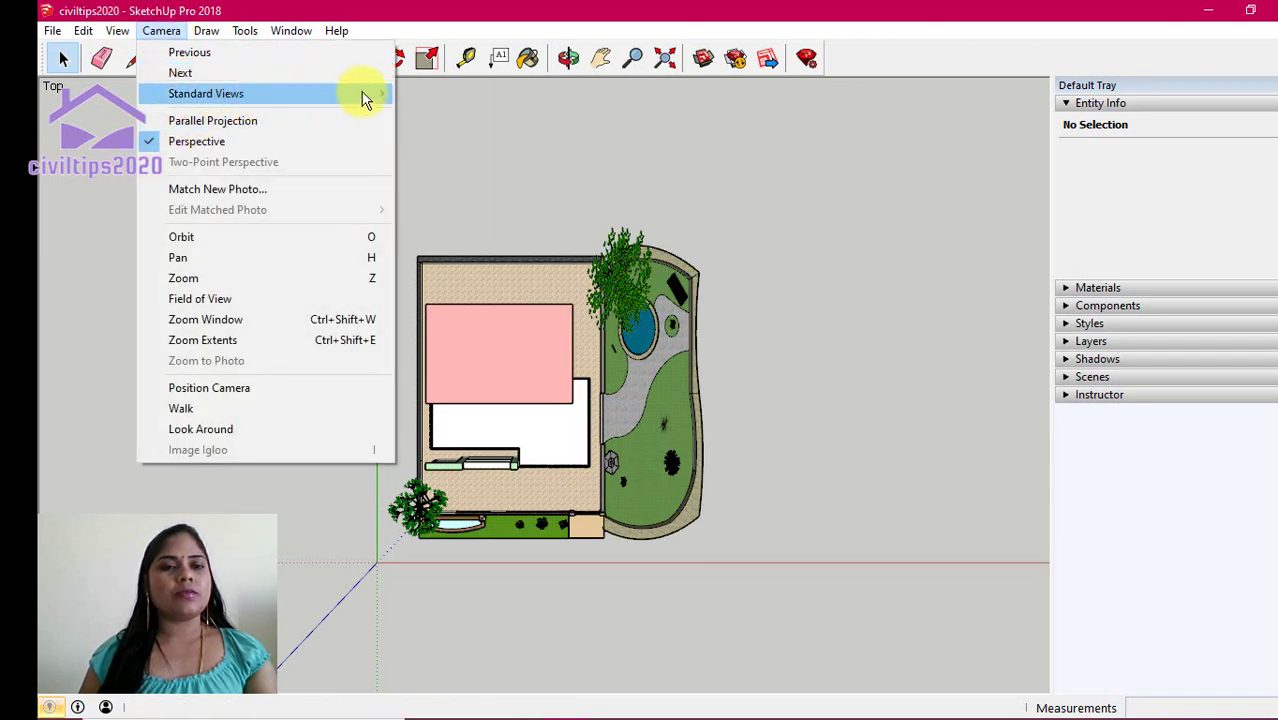
{"action": "mouse_move", "coordinate": [206, 93]}
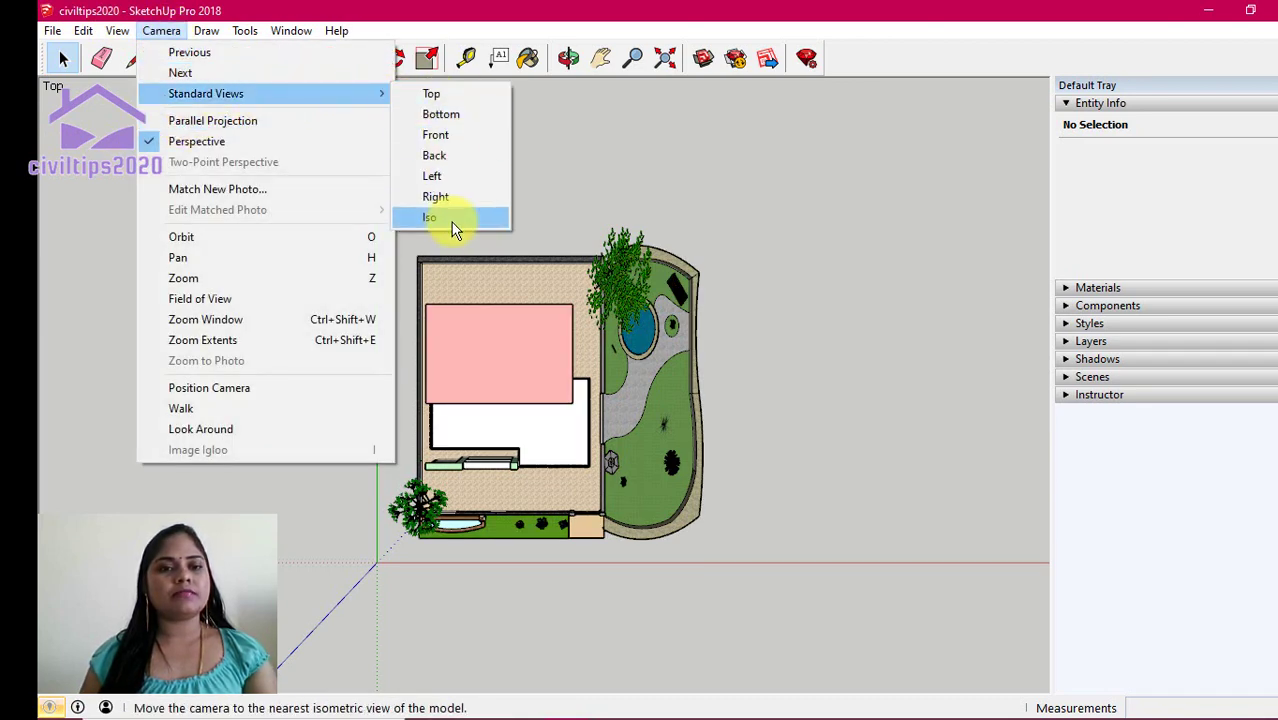
{"action": "left_click", "coordinate": [451, 222]}
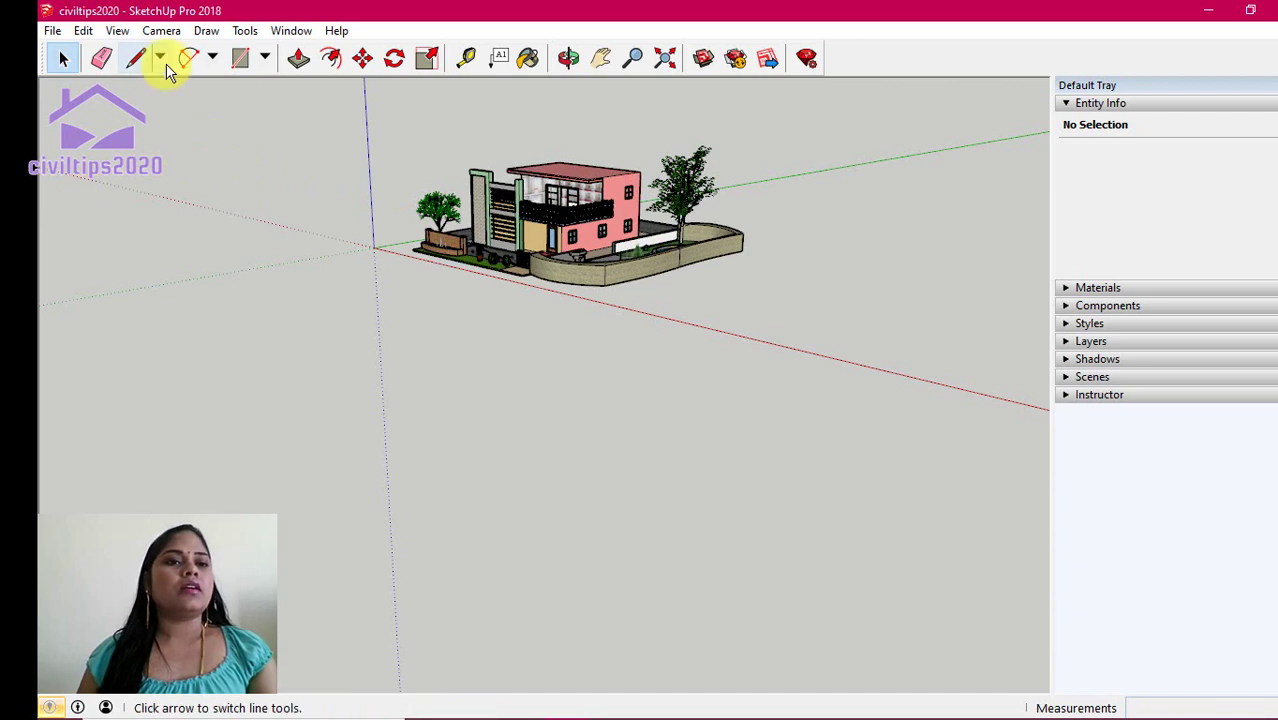
Switch to Two-Point Perspective and pan the house slightly right and lower.
{"action": "left_click", "coordinate": [161, 31]}
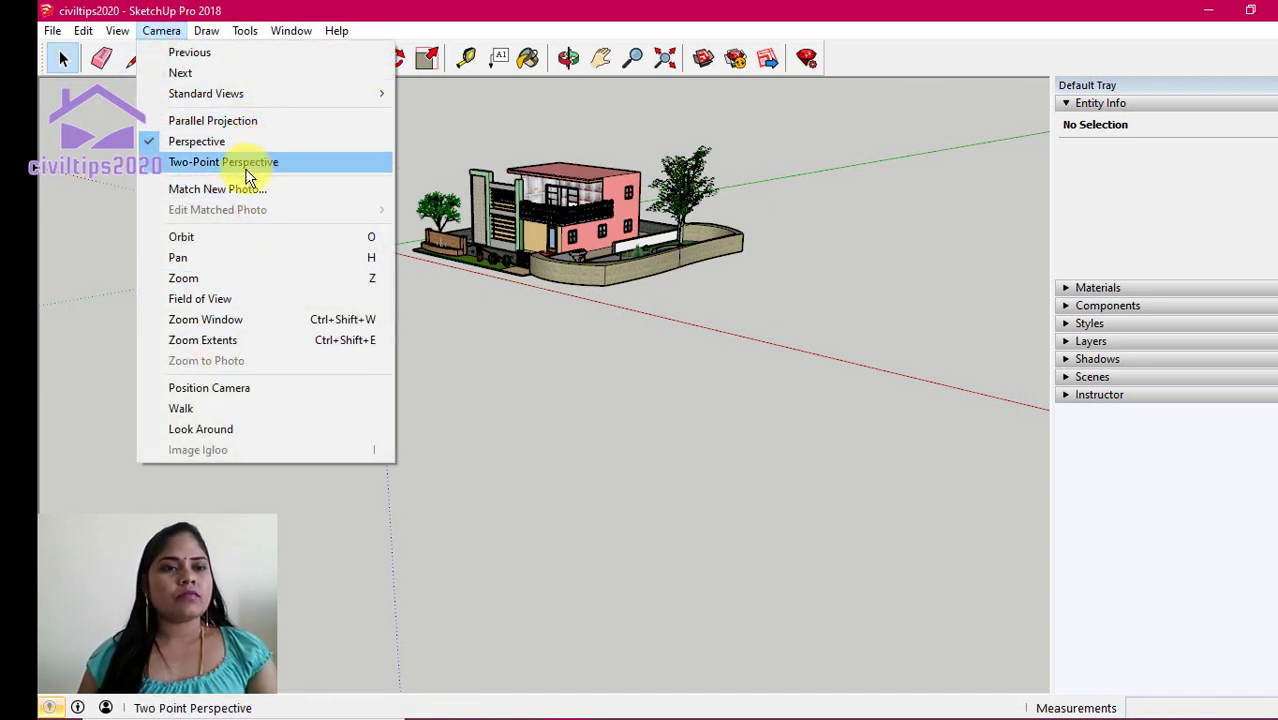
{"action": "mouse_move", "coordinate": [206, 93]}
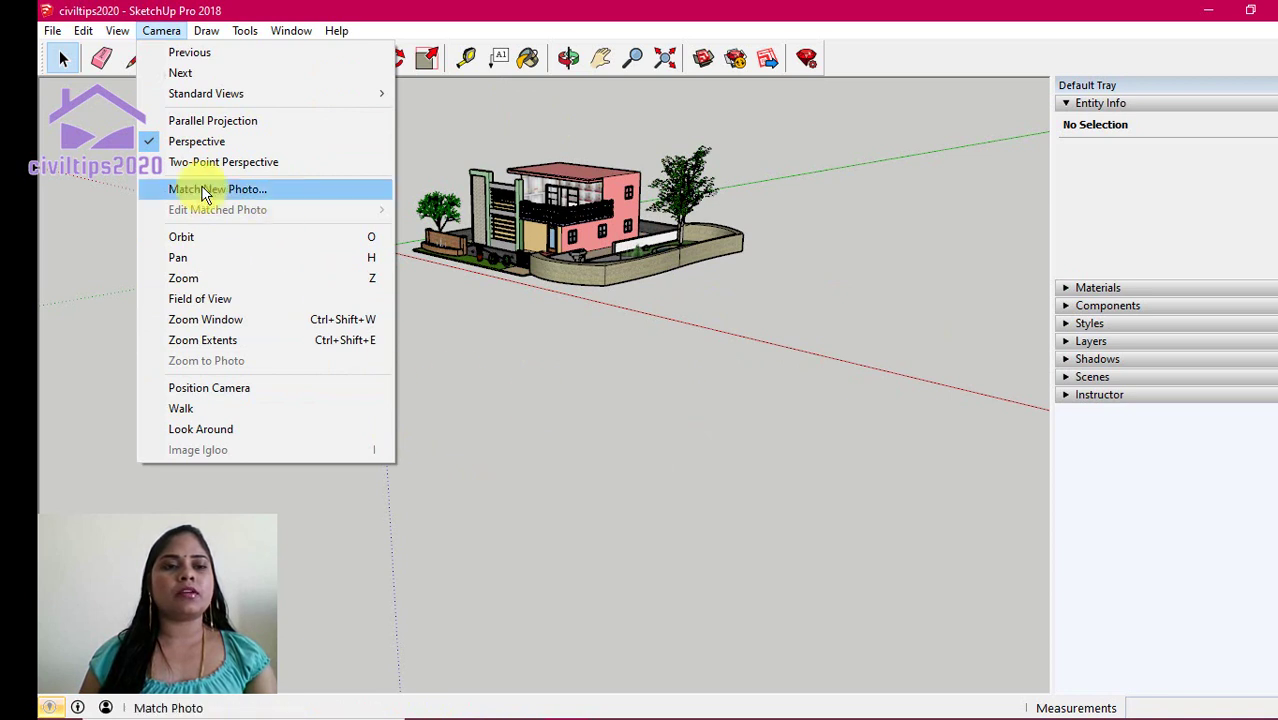
{"action": "left_click", "coordinate": [278, 165]}
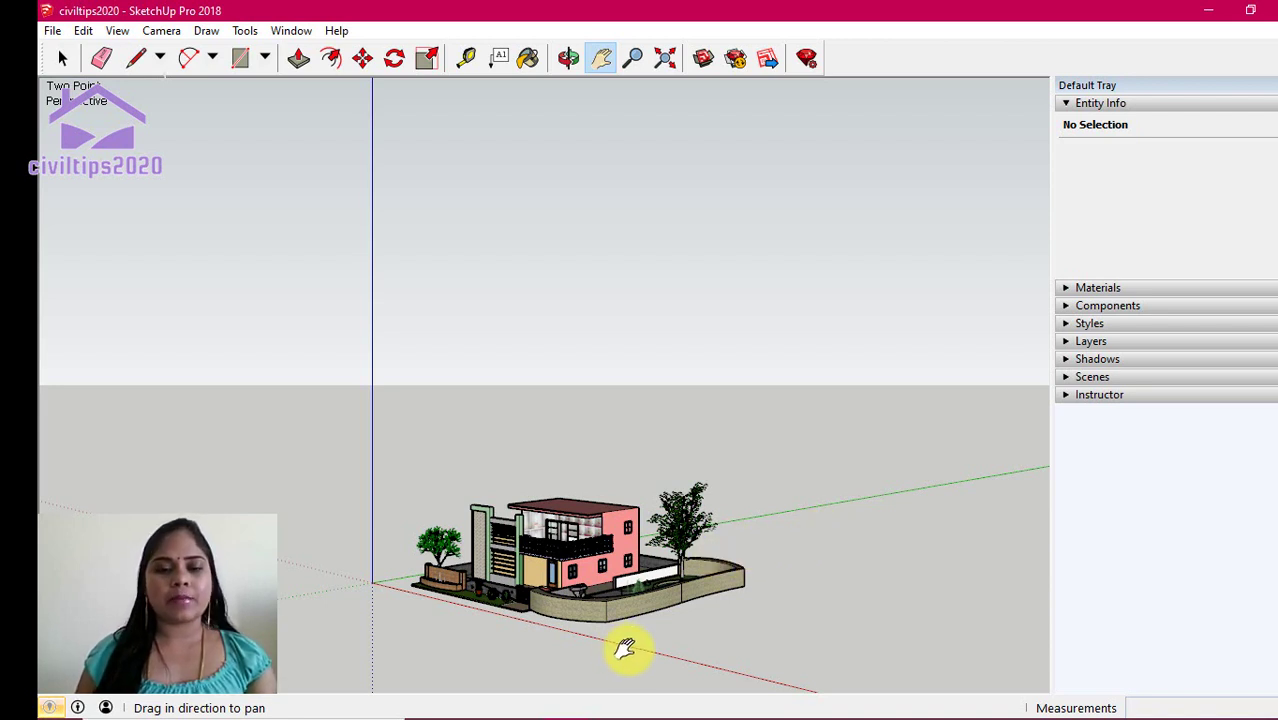
{"action": "scroll", "coordinate": [640, 612], "scroll_direction": "up", "scroll_amount": 2}
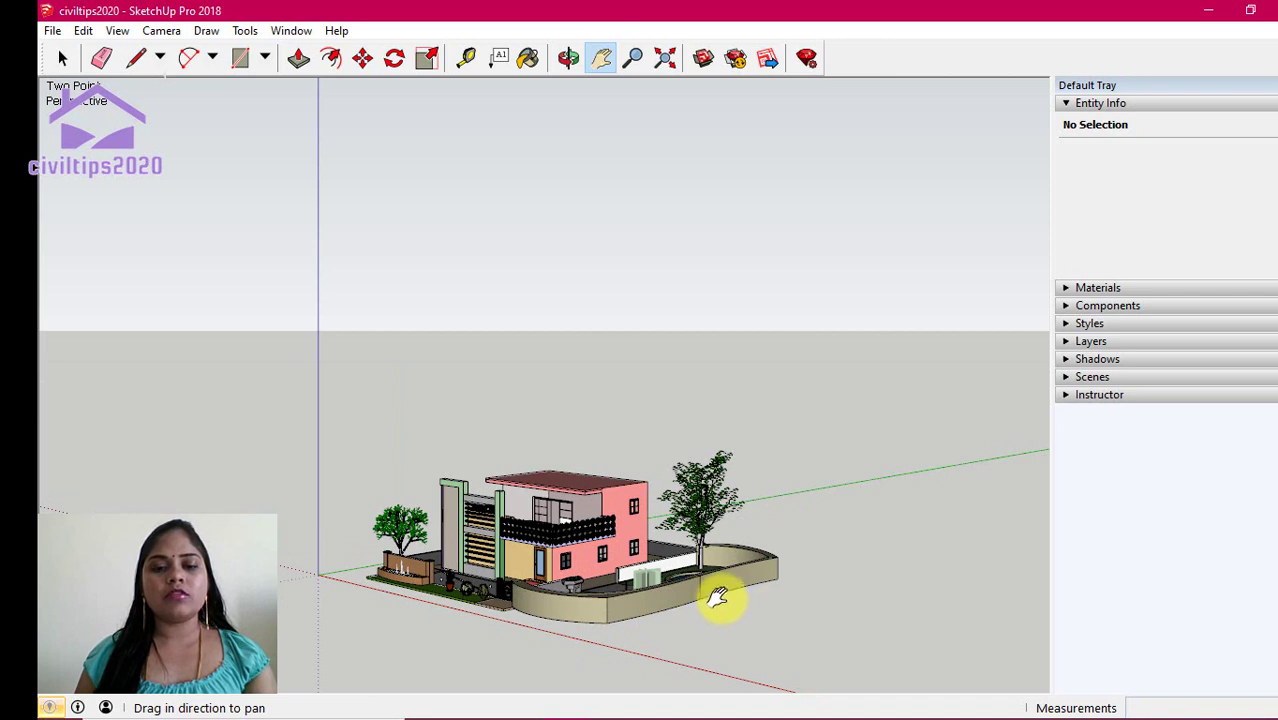
{"action": "mouse_move", "coordinate": [718, 593]}
{"action": "left_mouse_down"}
{"action": "mouse_move", "coordinate": [826, 590]}
{"action": "mouse_move", "coordinate": [787, 516]}
{"action": "left_mouse_up"}
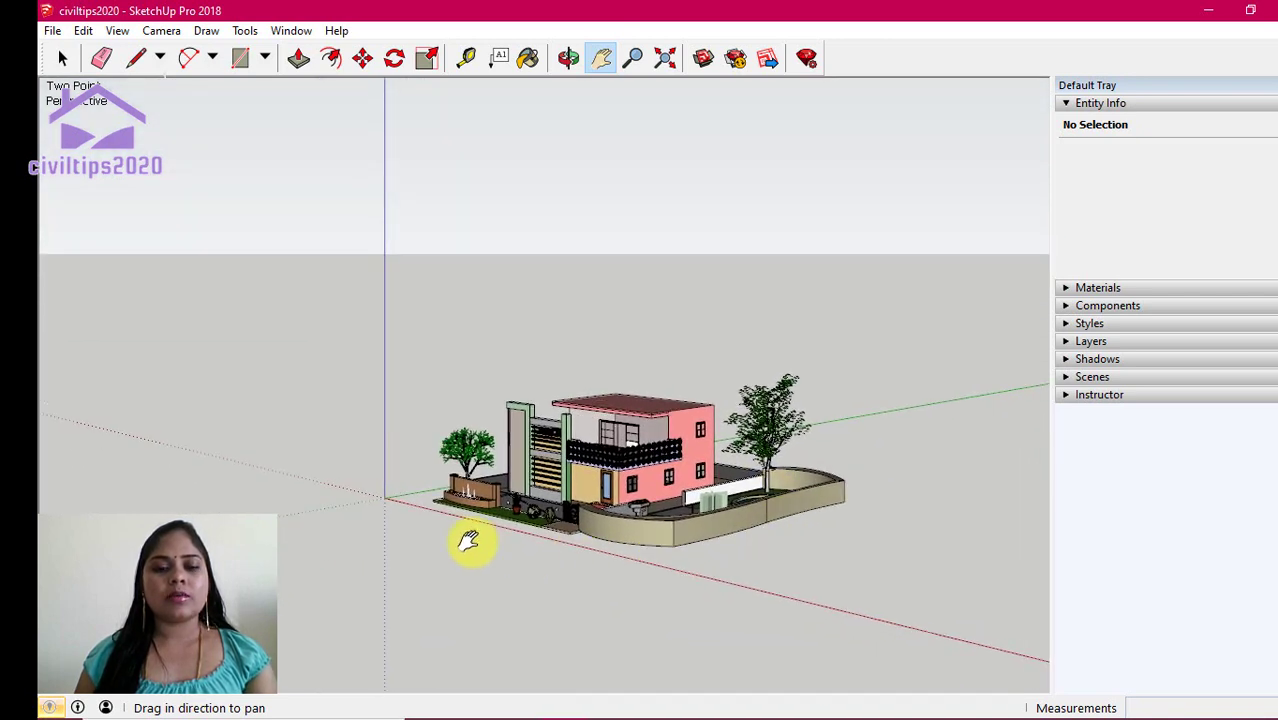
{"action": "left_click_drag", "start_coordinate": [496, 493], "coordinate": [494, 501]}
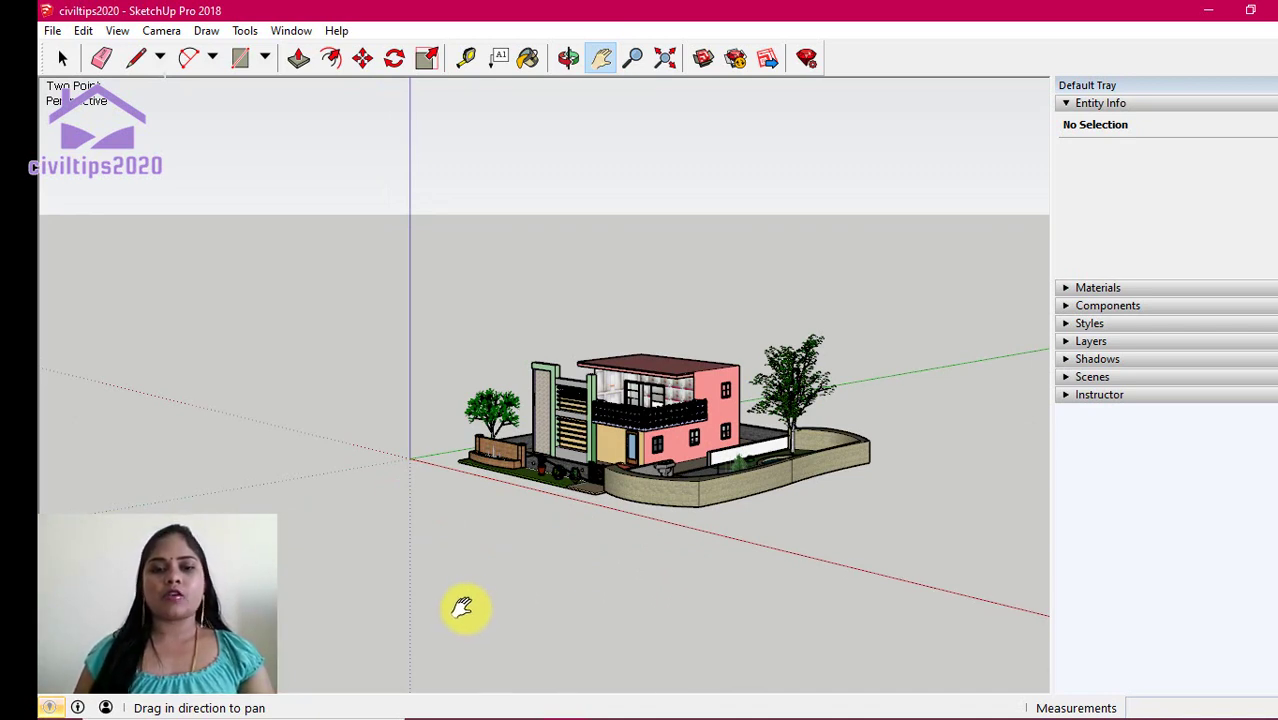
Replace Two-Point Perspective with standard Perspective and zoom in slightly on the house.
{"action": "left_click", "coordinate": [177, 37]}
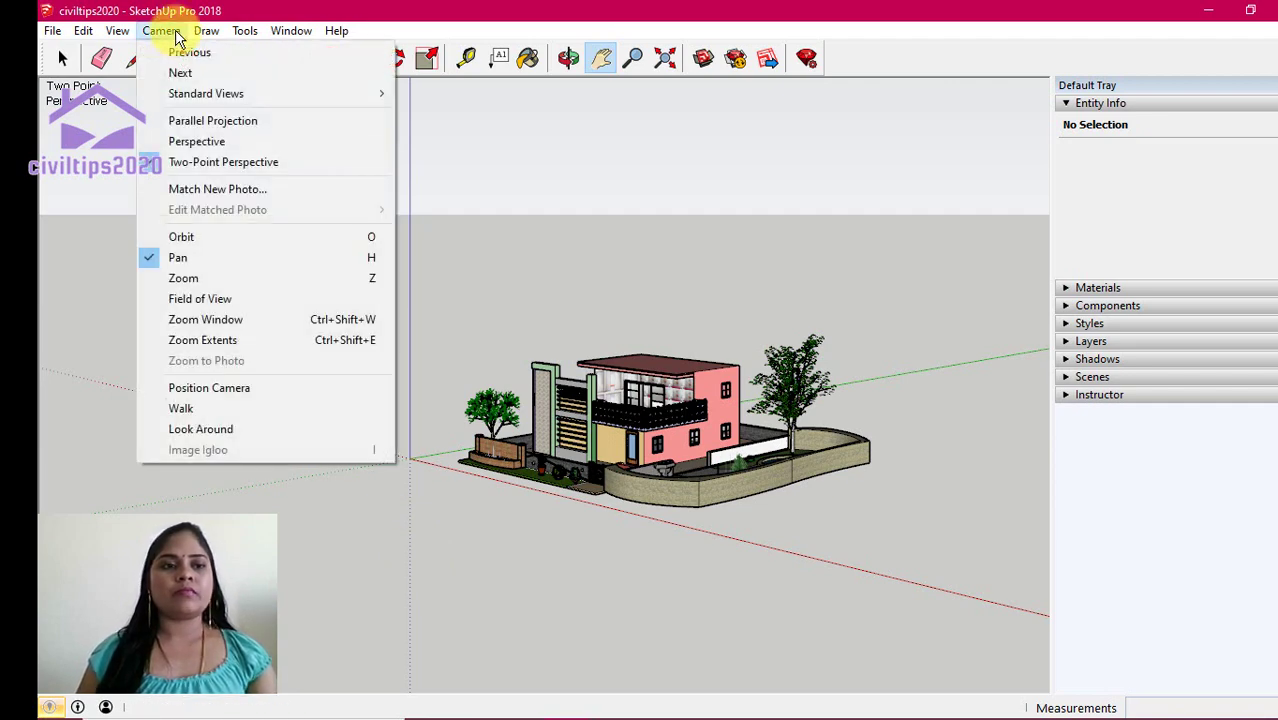
{"action": "left_click", "coordinate": [217, 148]}
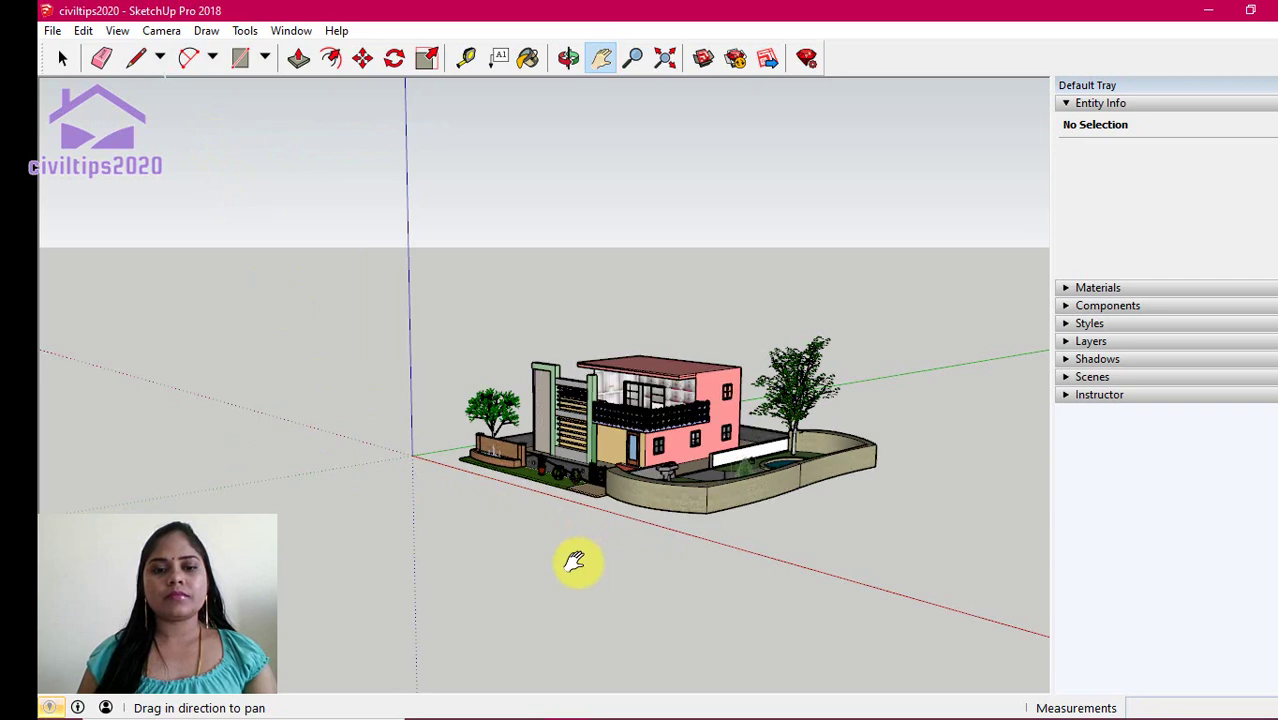
{"action": "scroll", "coordinate": [600, 540], "scroll_direction": "up", "scroll_amount": 1}
{"action": "scroll", "coordinate": [600, 540], "scroll_direction": "up", "scroll_amount": 1}
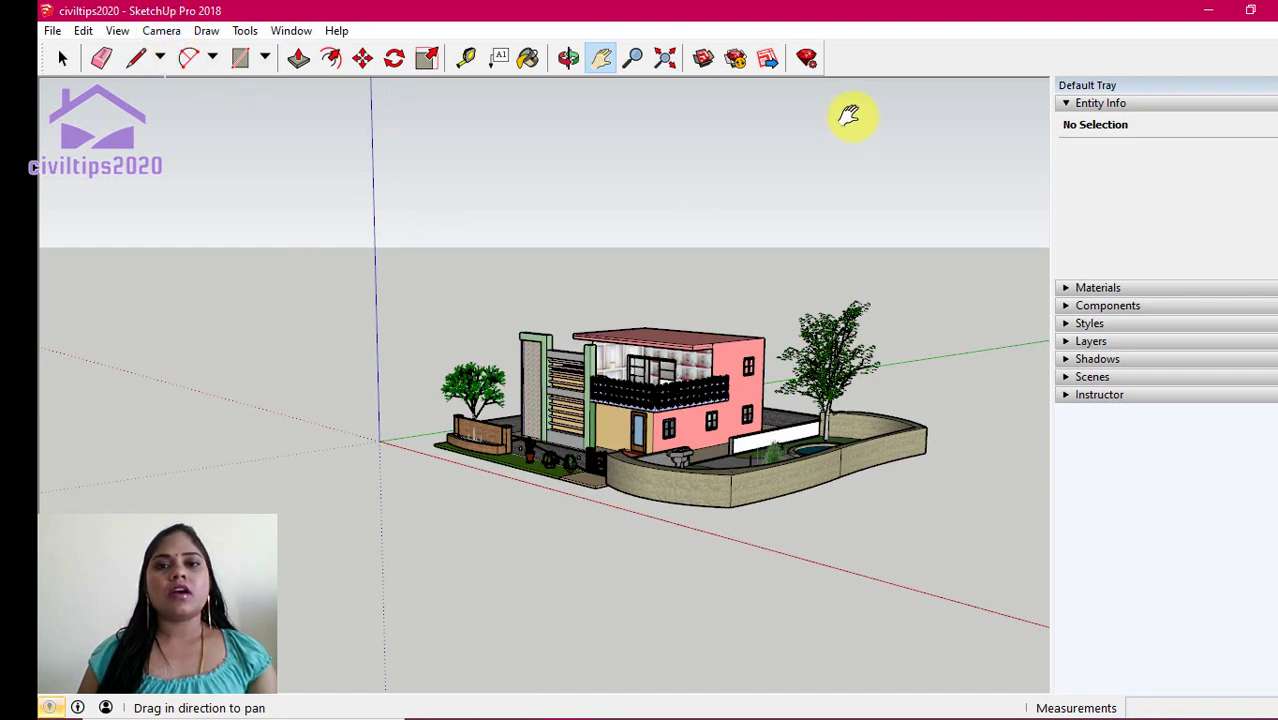
{"action": "left_click", "coordinate": [163, 31]}
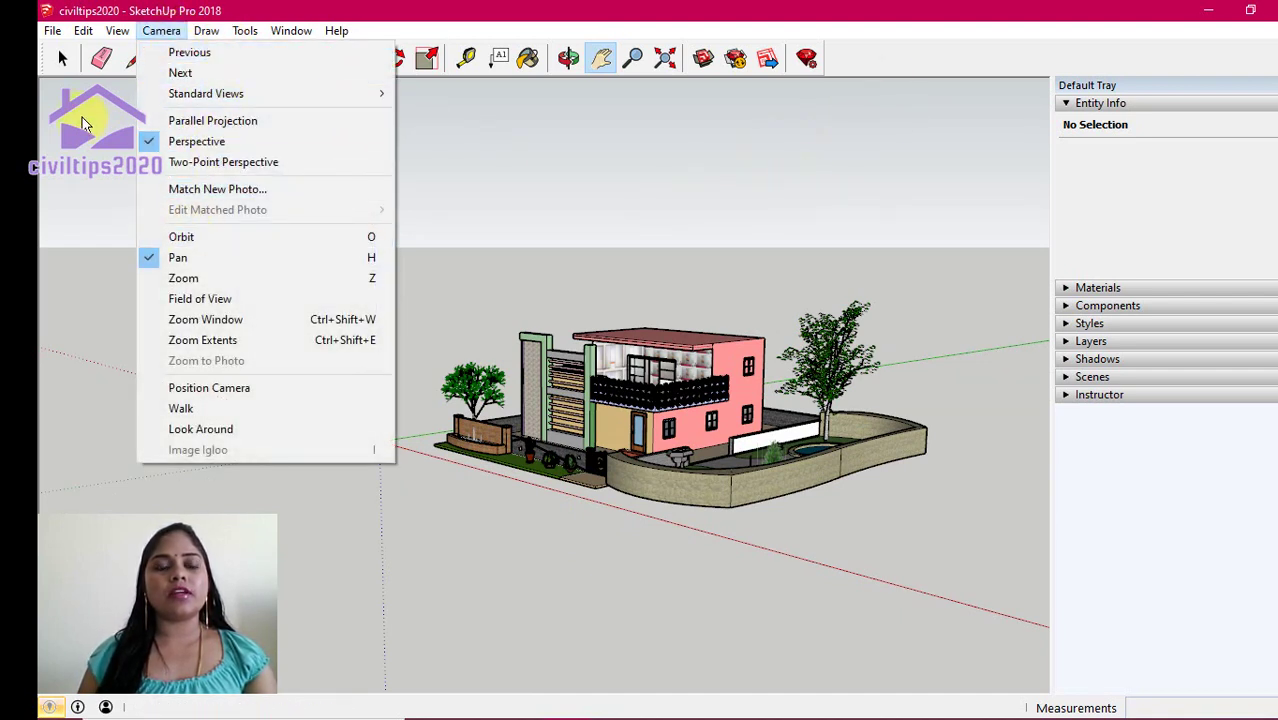
{"action": "mouse_move", "coordinate": [206, 93]}
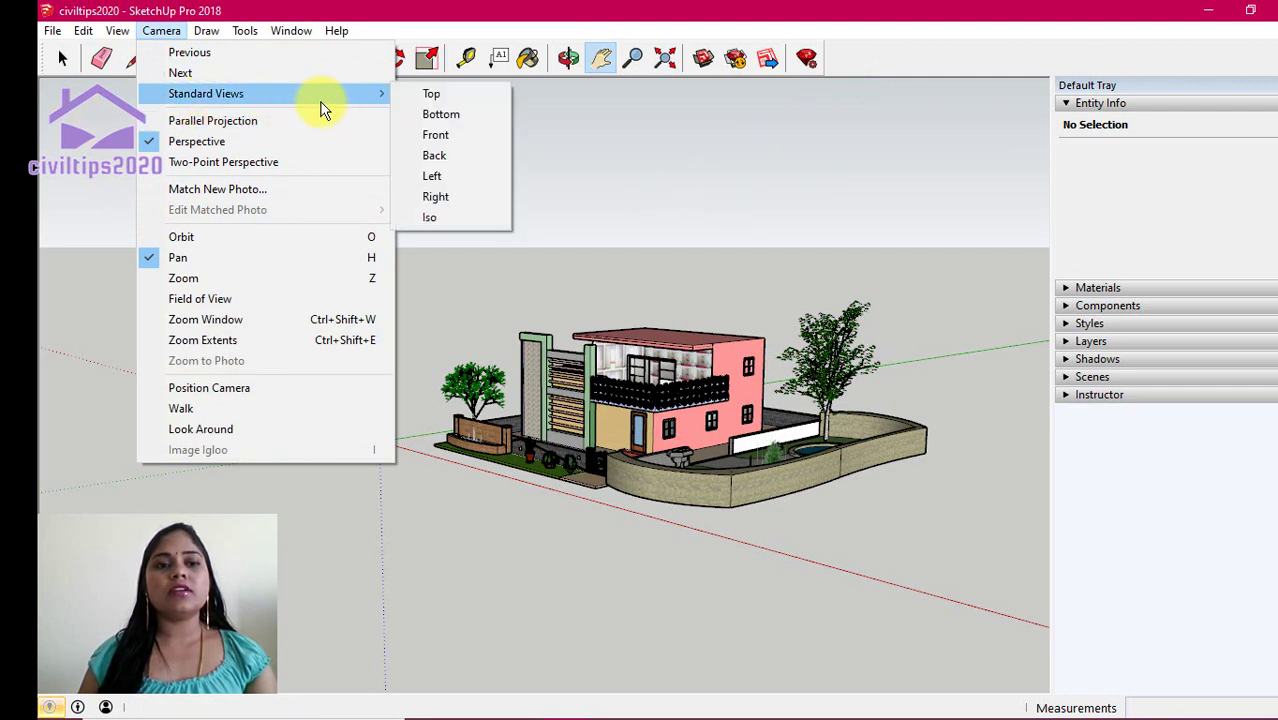
{"action": "left_click", "coordinate": [852, 40]}
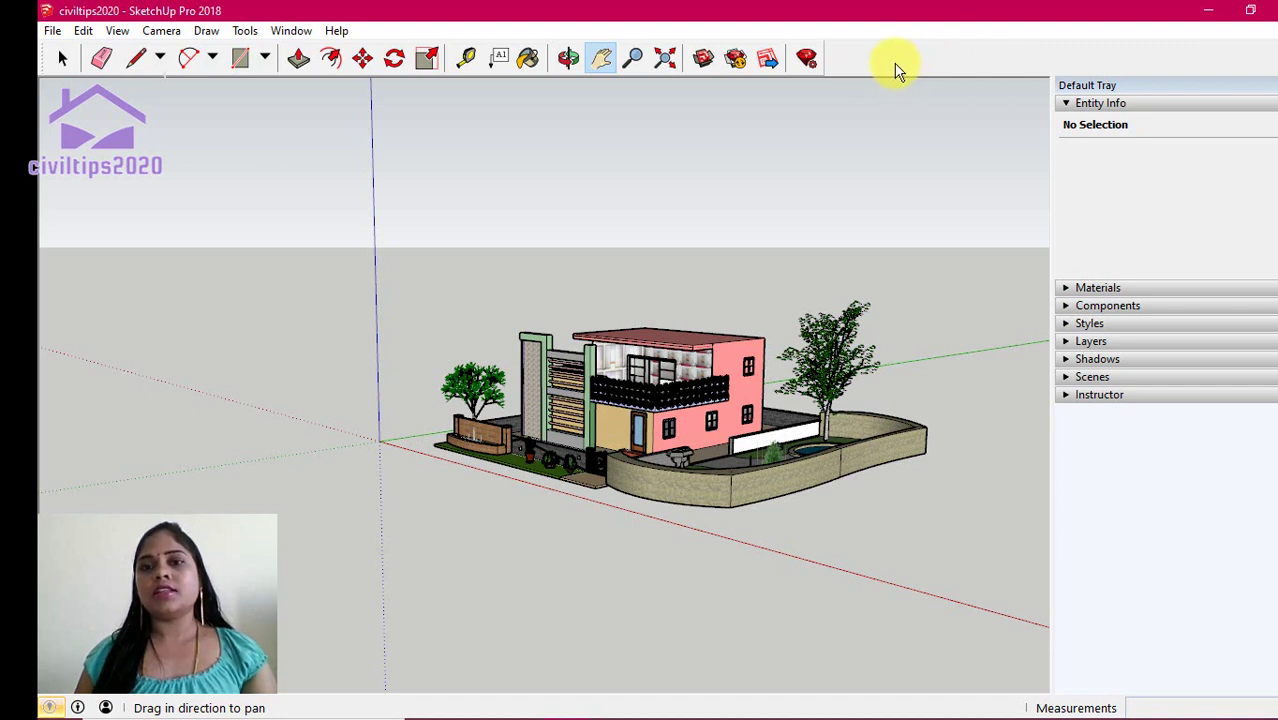
Enable the Views toolbar from the toolbar list.
{"action": "right_click", "coordinate": [896, 64]}
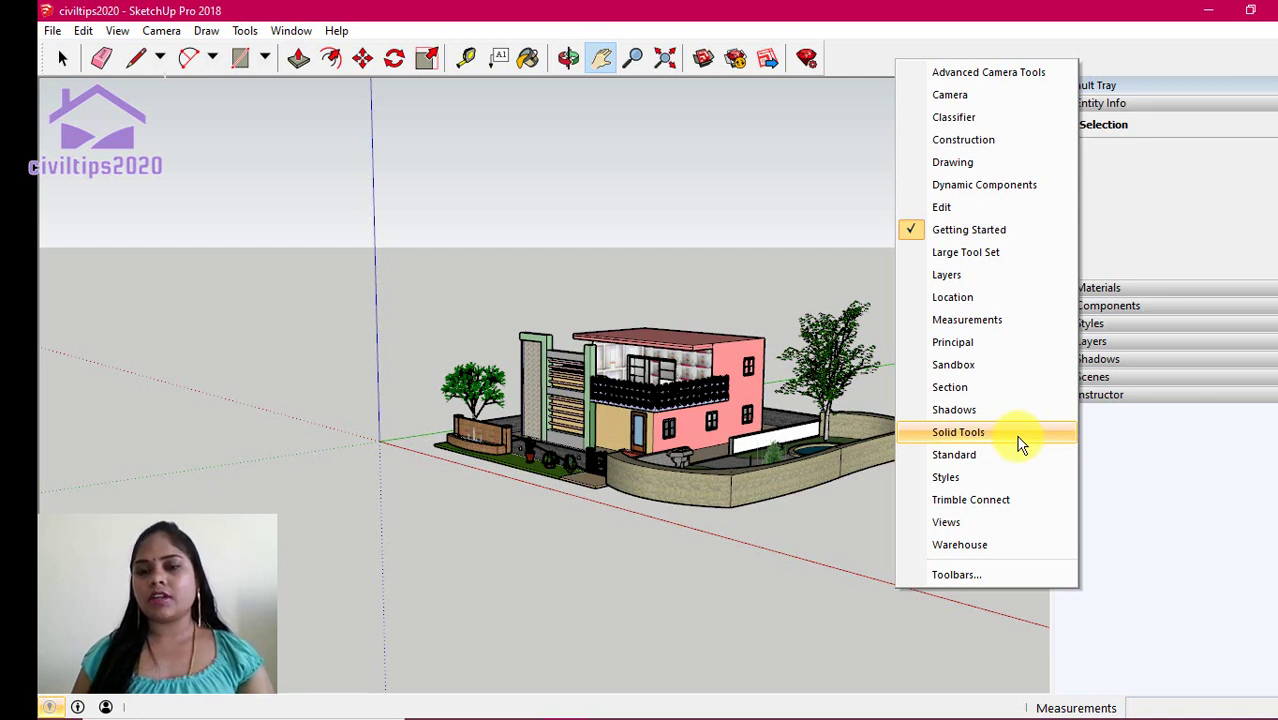
{"action": "left_click", "coordinate": [921, 522]}
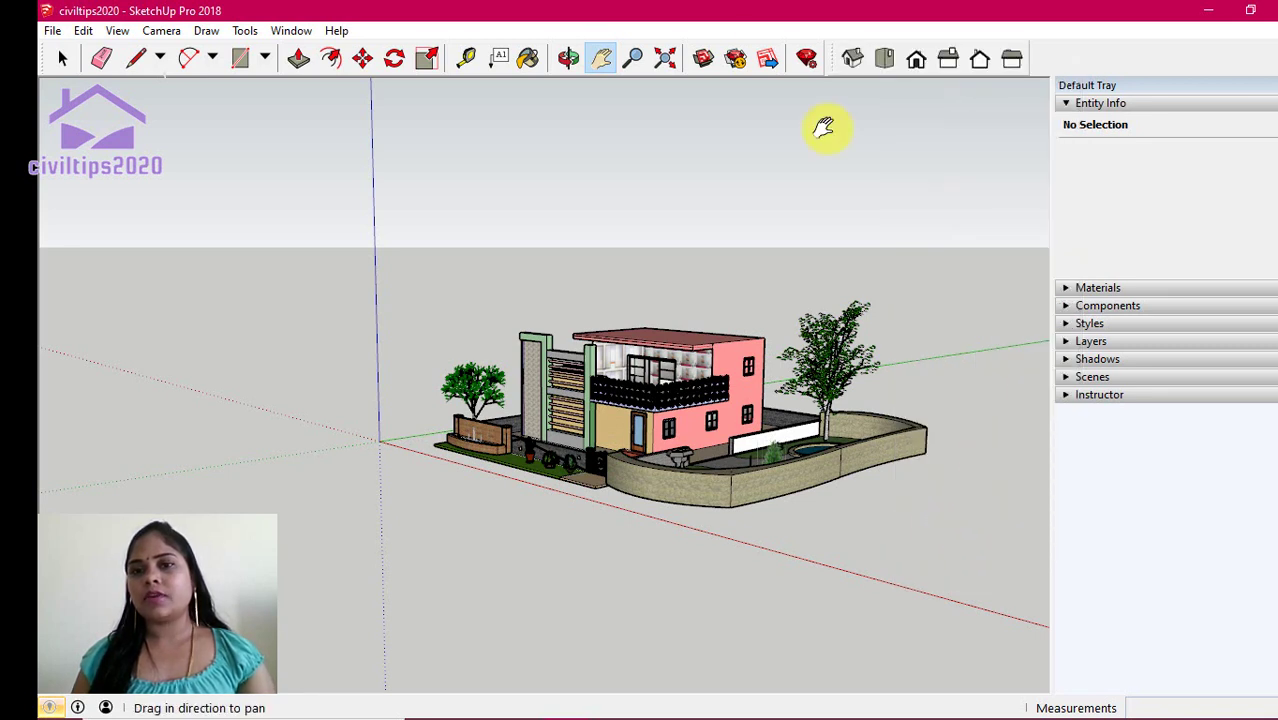
Cycle through Iso, Top, Front, Right, Back and Left views, ending on Iso.
{"action": "left_click", "coordinate": [852, 66]}
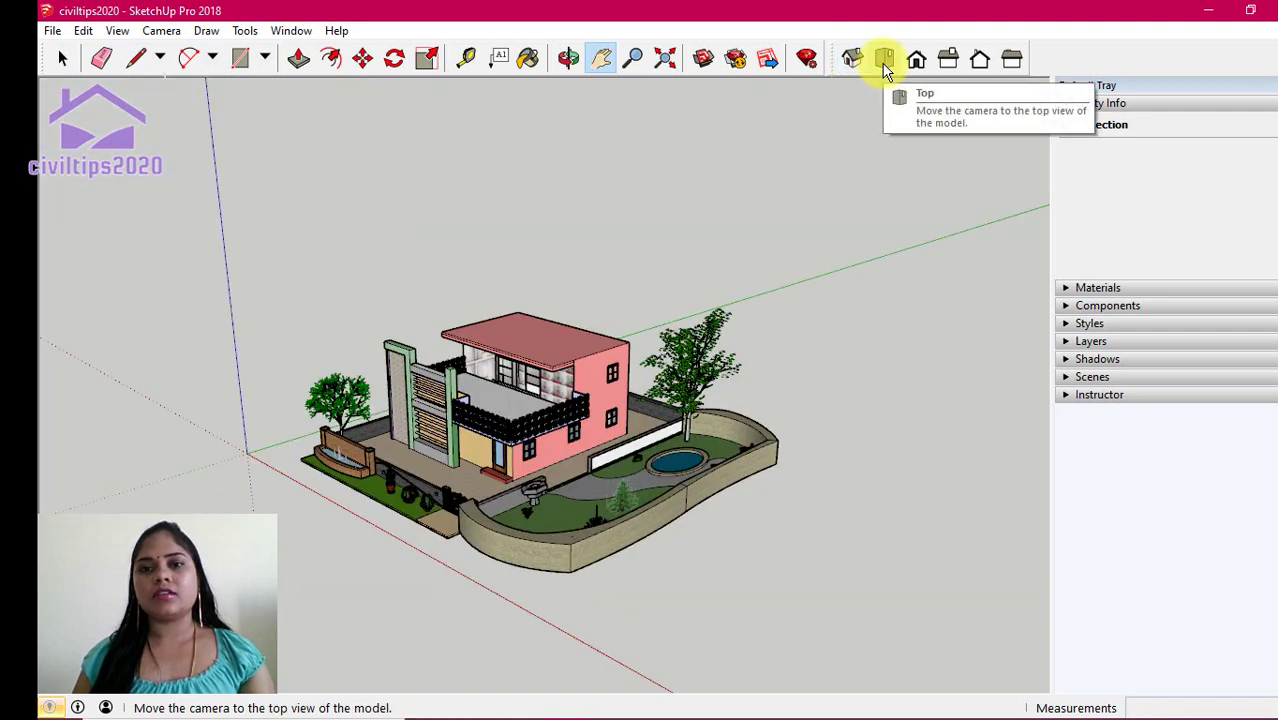
{"action": "left_click", "coordinate": [885, 62]}
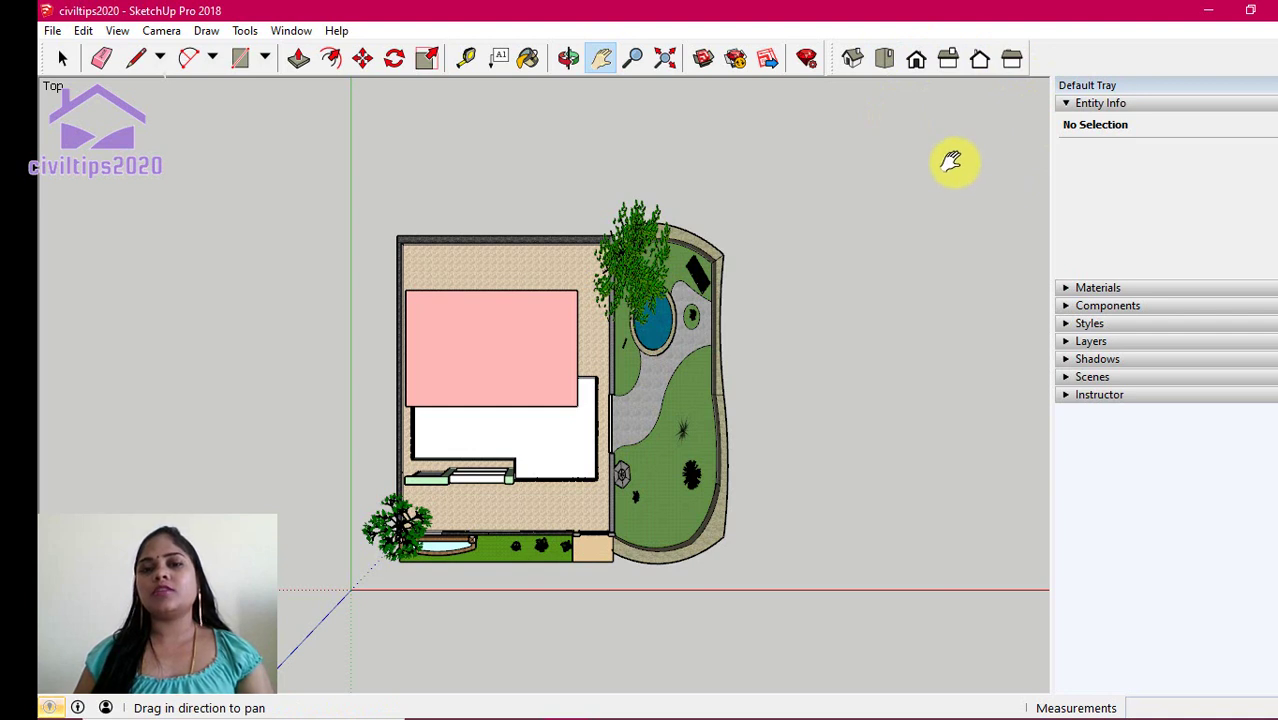
{"action": "left_click", "coordinate": [916, 62]}
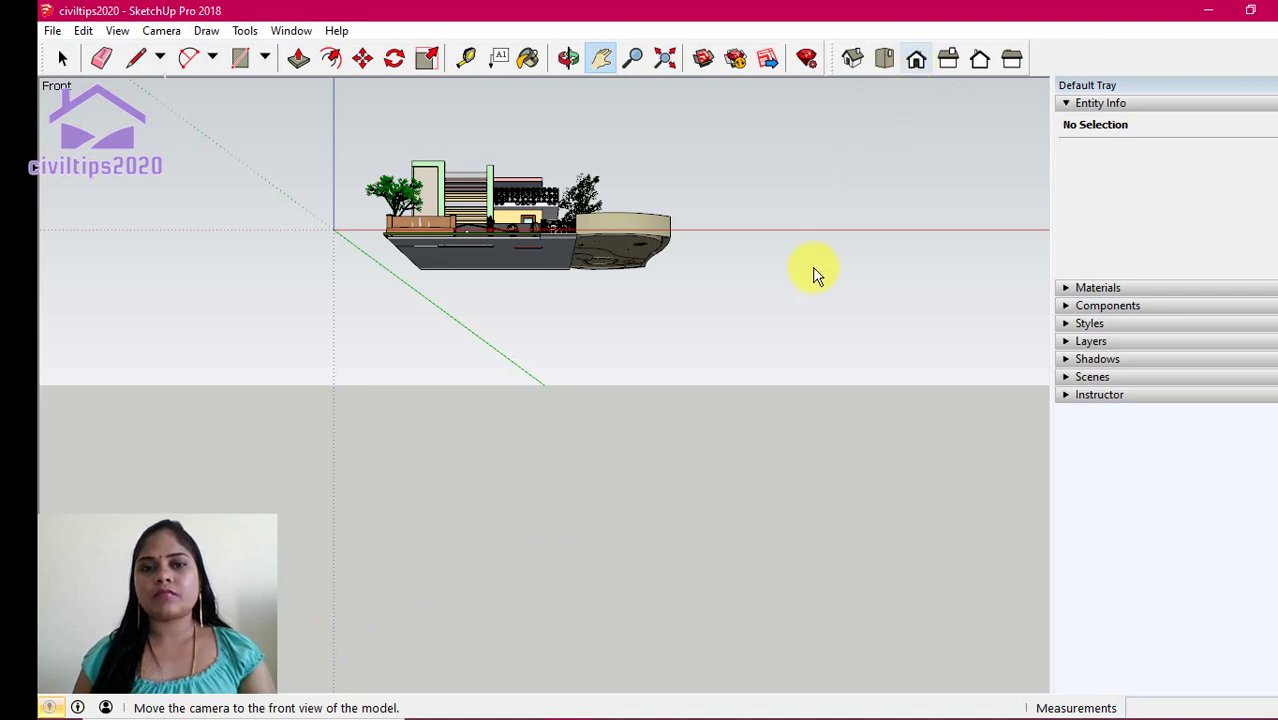
{"action": "middle_click_drag", "start_coordinate": [795, 270], "coordinate": [790, 372]}
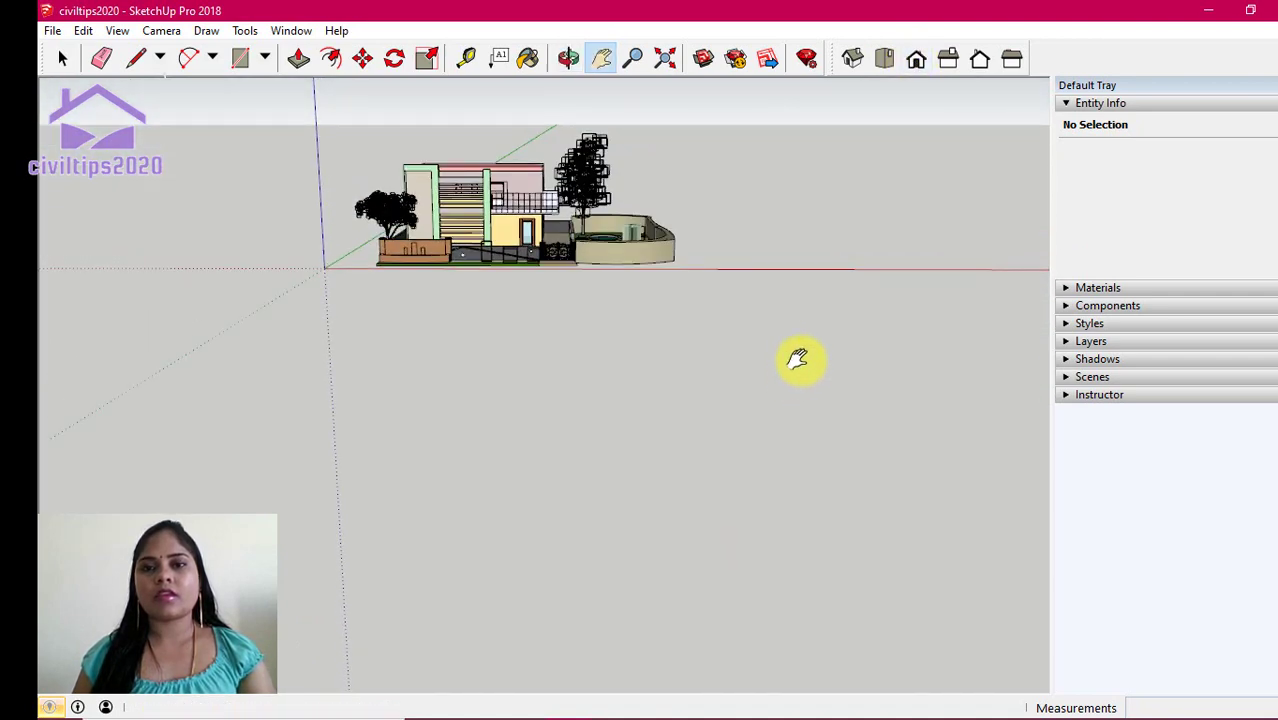
{"action": "left_click", "coordinate": [950, 62]}
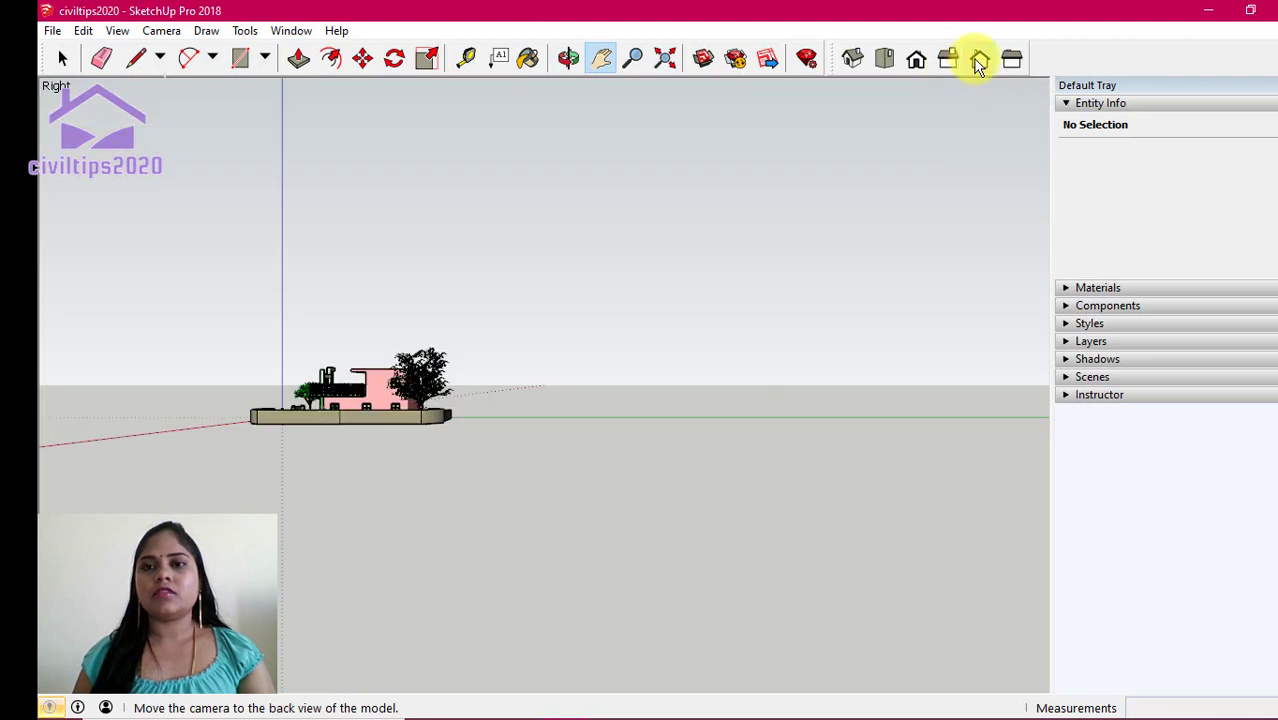
{"action": "left_click", "coordinate": [980, 60]}
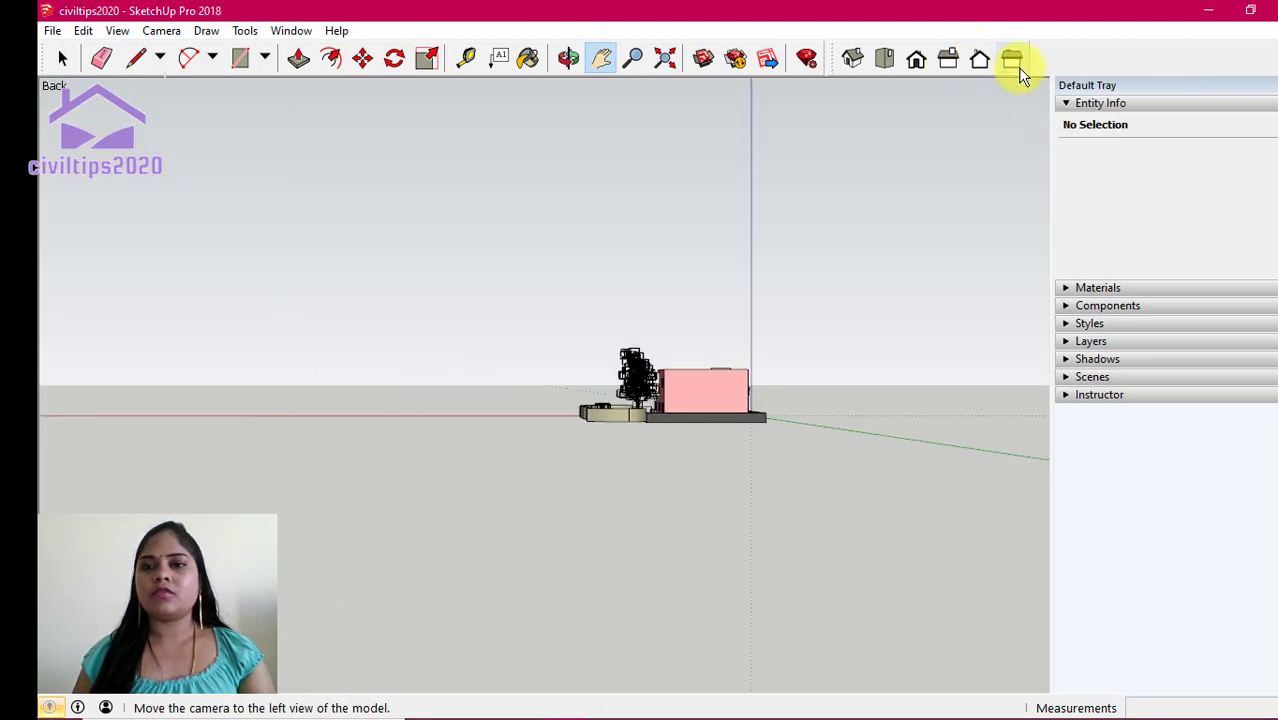
{"action": "left_click", "coordinate": [1012, 60]}
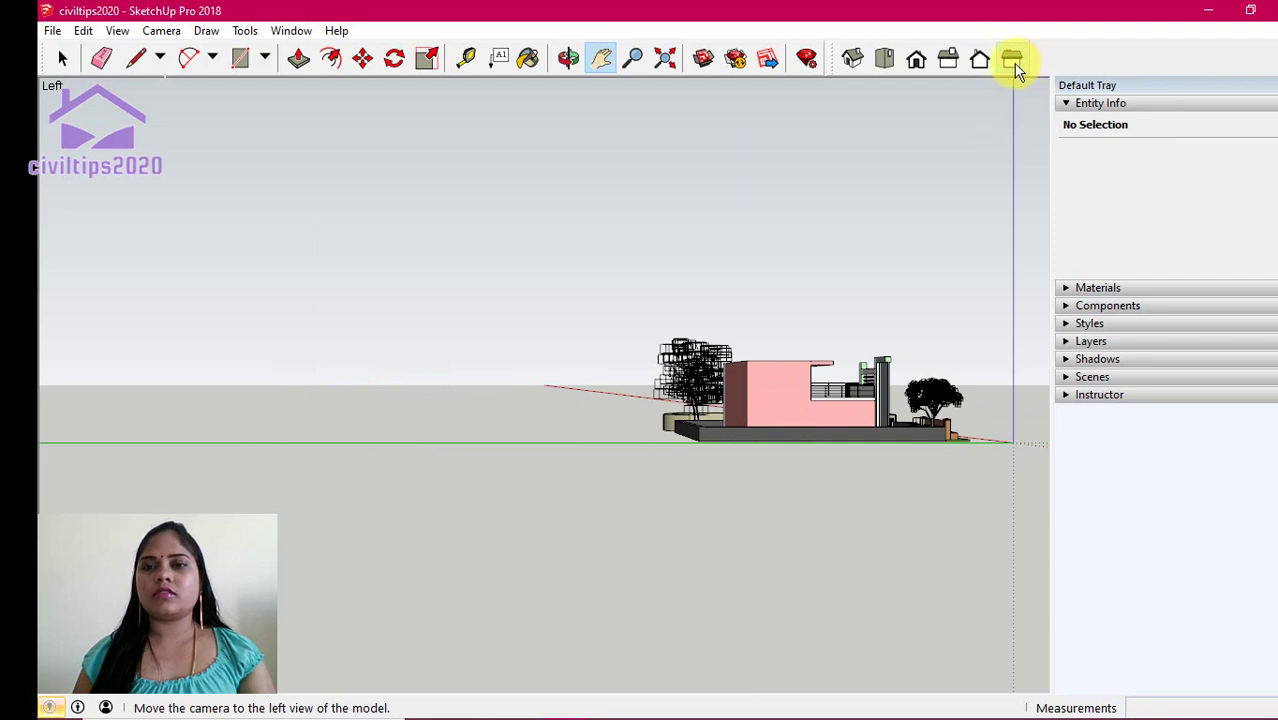
{"action": "left_click", "coordinate": [853, 60]}
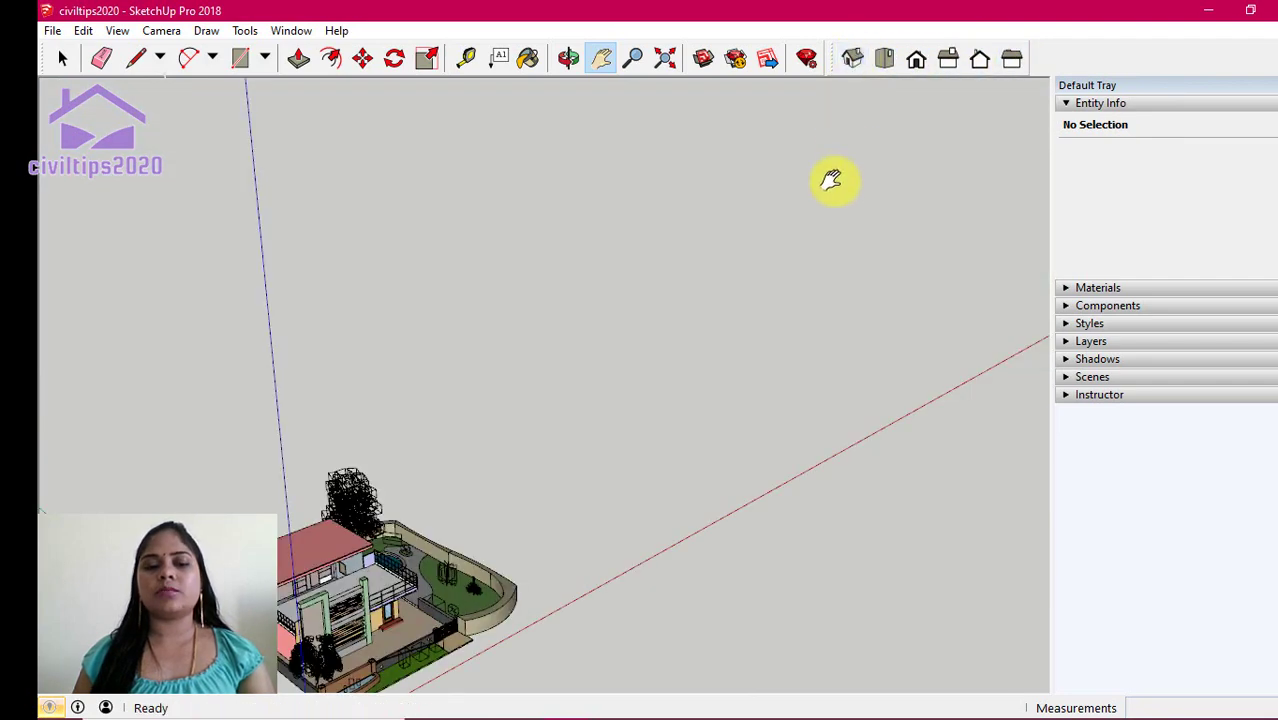
Zoom in and out on the house, then orbit it to a new viewing angle.
{"action": "scroll", "coordinate": [475, 588], "scroll_direction": "up", "scroll_amount": 3}
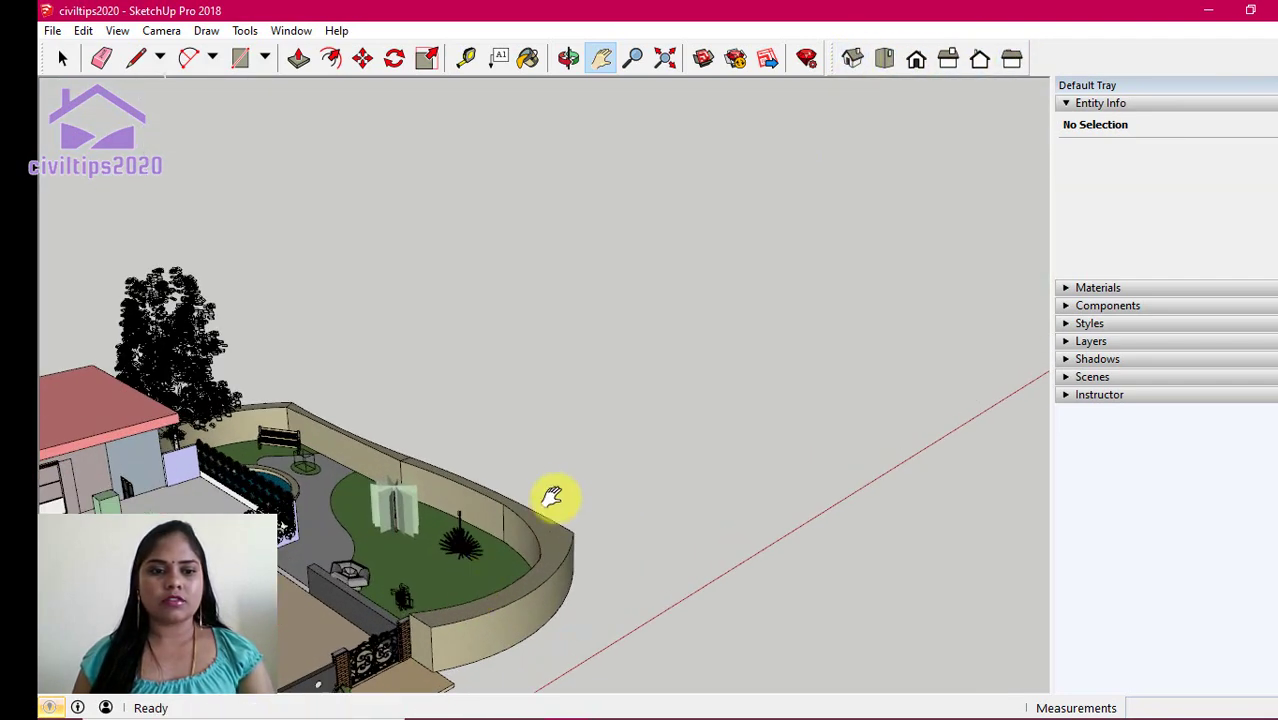
{"action": "scroll", "coordinate": [551, 497], "scroll_direction": "down", "scroll_amount": 3}
{"action": "scroll", "coordinate": [628, 463], "scroll_direction": "down", "scroll_amount": 3}
{"action": "scroll", "coordinate": [522, 523], "scroll_direction": "up", "scroll_amount": 5}
{"action": "scroll", "coordinate": [530, 540], "scroll_direction": "up", "scroll_amount": 2}
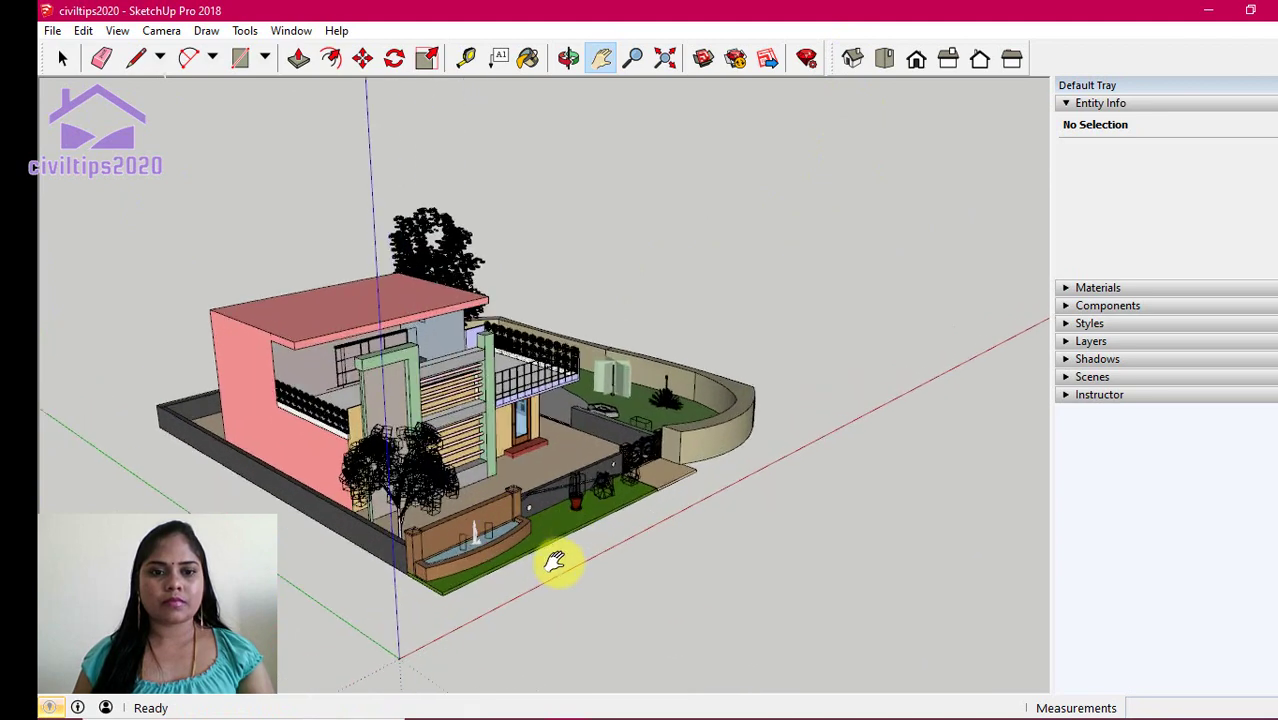
{"action": "scroll", "coordinate": [605, 578], "scroll_direction": "down", "scroll_amount": 2}
{"action": "scroll", "coordinate": [602, 577], "scroll_direction": "down", "scroll_amount": 1}
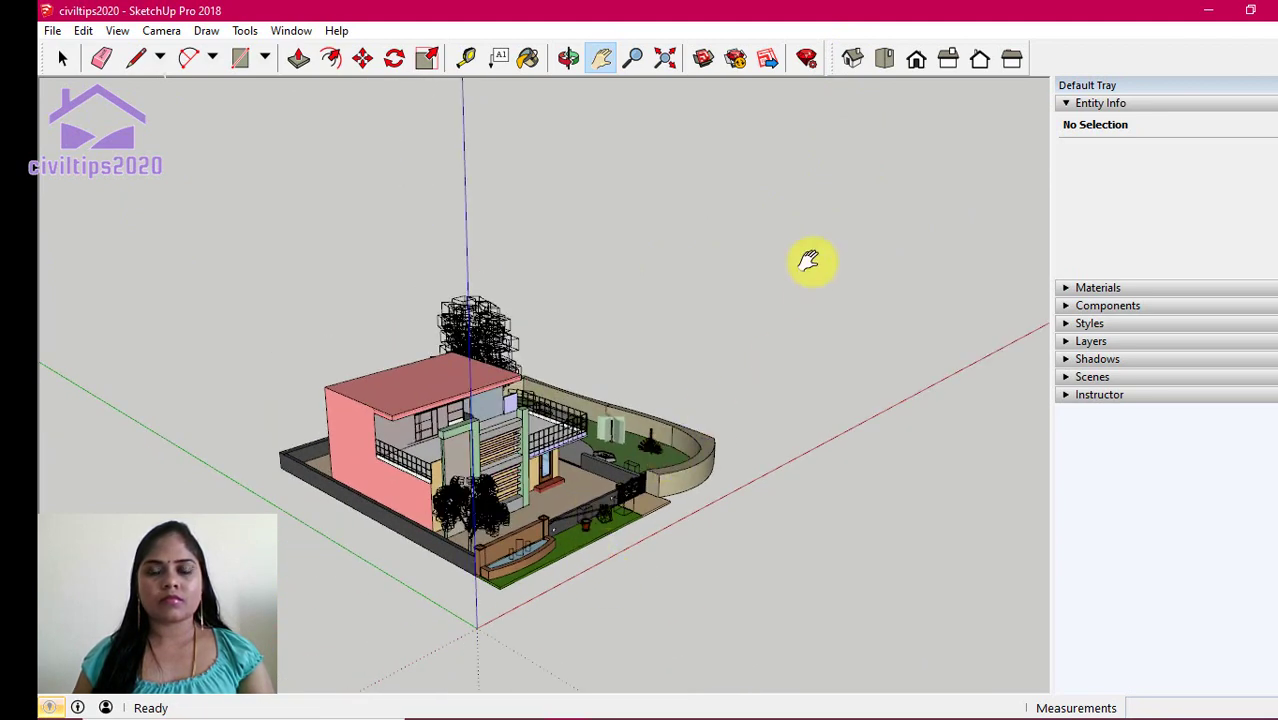
{"action": "scroll", "coordinate": [840, 166], "scroll_direction": "down", "scroll_amount": 2}
{"action": "scroll", "coordinate": [748, 490], "scroll_direction": "up", "scroll_amount": 2}
{"action": "scroll", "coordinate": [750, 445], "scroll_direction": "up", "scroll_amount": 1}
{"action": "scroll", "coordinate": [750, 443], "scroll_direction": "up", "scroll_amount": 2}
{"action": "scroll", "coordinate": [750, 444], "scroll_direction": "down", "scroll_amount": 1}
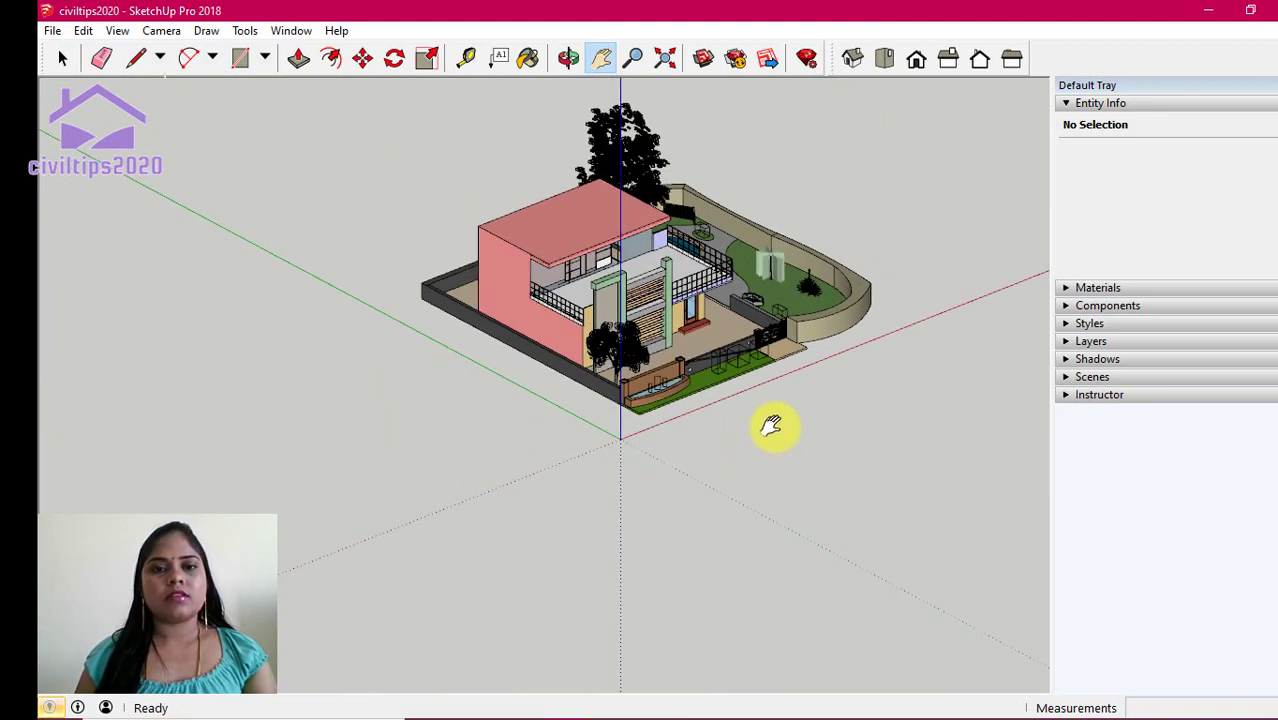
{"action": "key", "text": "o"}
{"action": "left_click_drag", "start_coordinate": [772, 430], "coordinate": [762, 411]}
Switch to the Pan tool and zoom back and forth to reframe the house.
{"action": "key", "text": "h"}
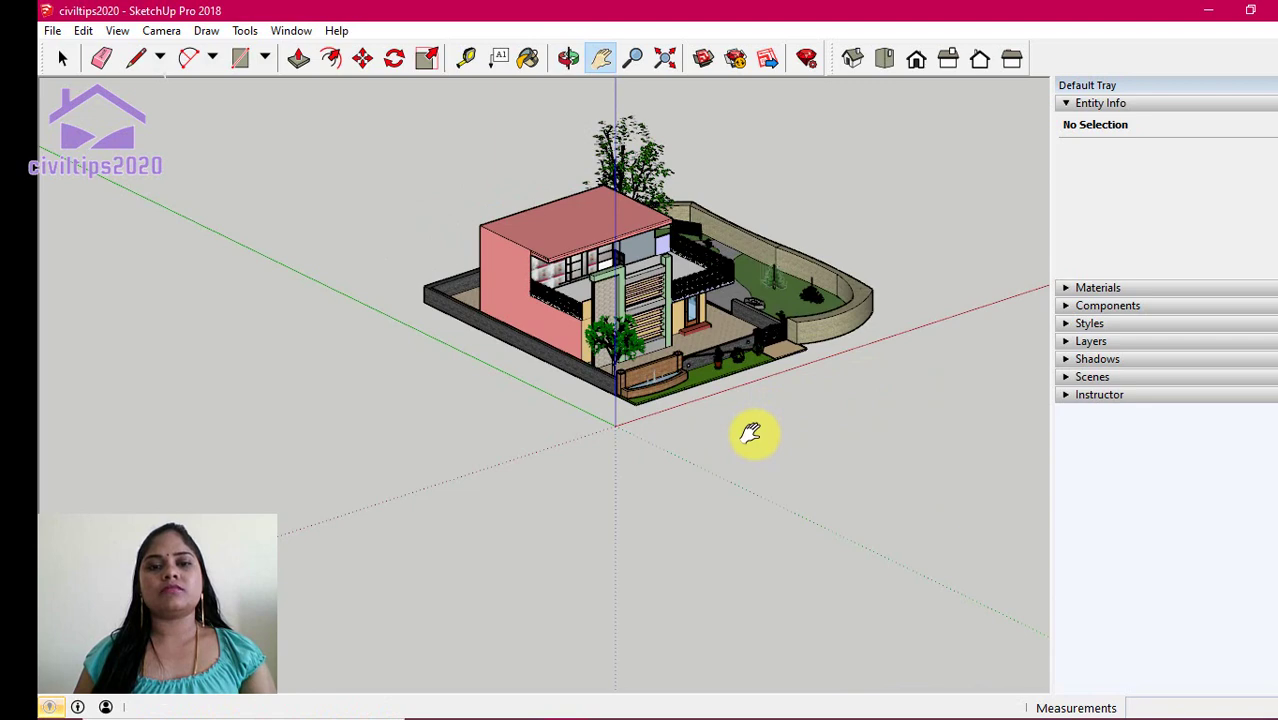
{"action": "scroll", "coordinate": [751, 430], "scroll_direction": "up", "scroll_amount": 1}
{"action": "scroll", "coordinate": [750, 428], "scroll_direction": "down", "scroll_amount": 1}
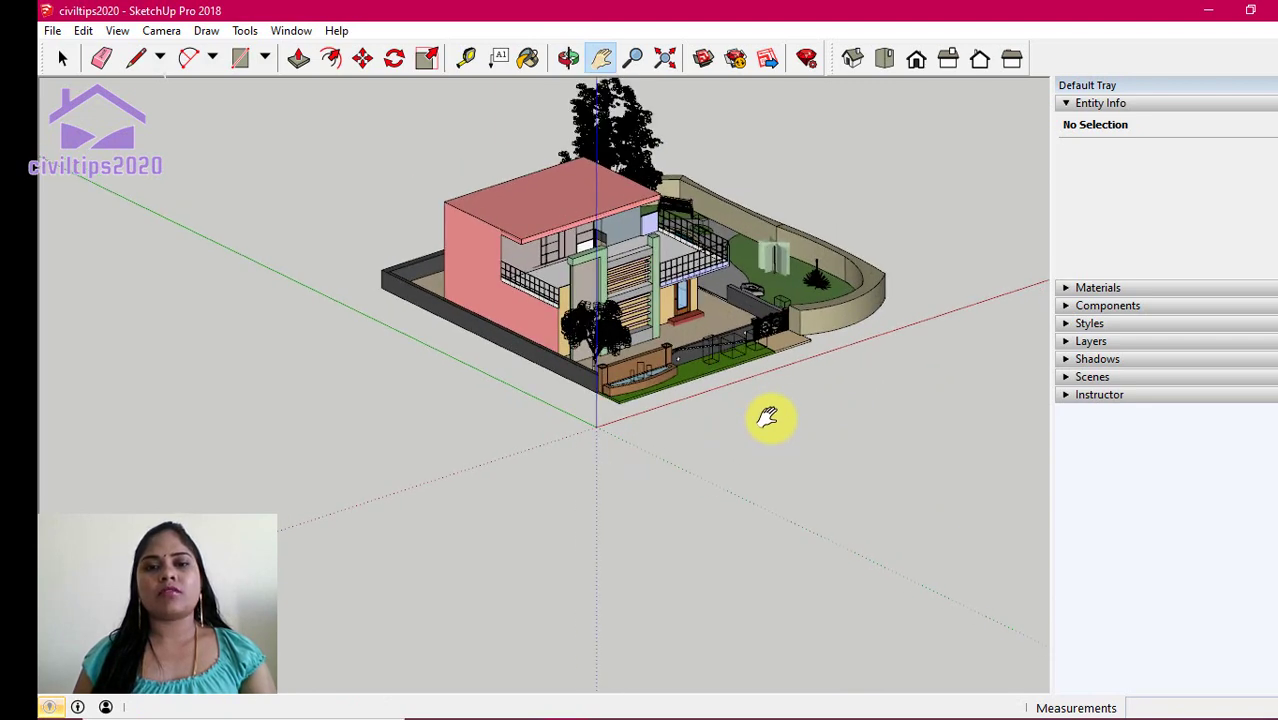
{"action": "scroll", "coordinate": [749, 427], "scroll_direction": "up", "scroll_amount": 2}
{"action": "scroll", "coordinate": [749, 427], "scroll_direction": "down", "scroll_amount": 2}
{"action": "scroll", "coordinate": [748, 424], "scroll_direction": "down", "scroll_amount": 2}
{"action": "scroll", "coordinate": [765, 358], "scroll_direction": "up", "scroll_amount": 2}
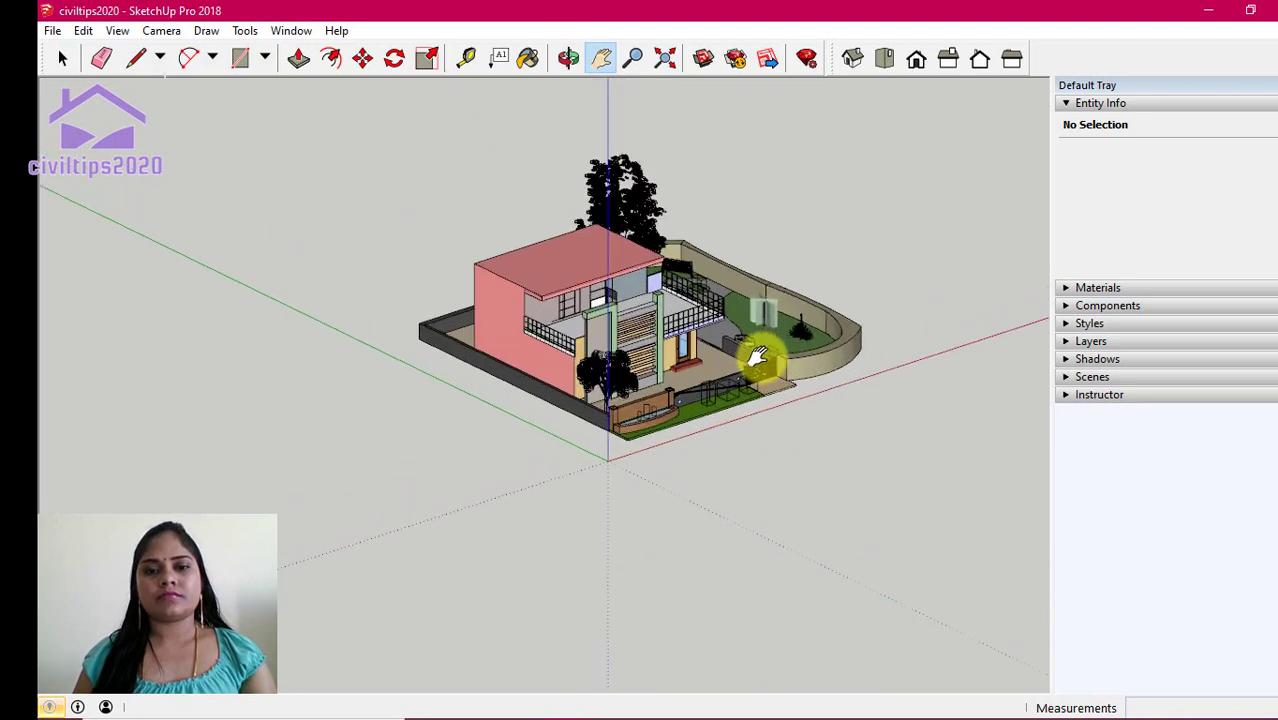
{"action": "scroll", "coordinate": [724, 405], "scroll_direction": "up", "scroll_amount": 3}
{"action": "scroll", "coordinate": [724, 405], "scroll_direction": "down", "scroll_amount": 5}
From the isometric view, orbit to a low front-corner angle and zoom in on the facade and pool garden.
{"action": "left_click", "coordinate": [852, 58]}
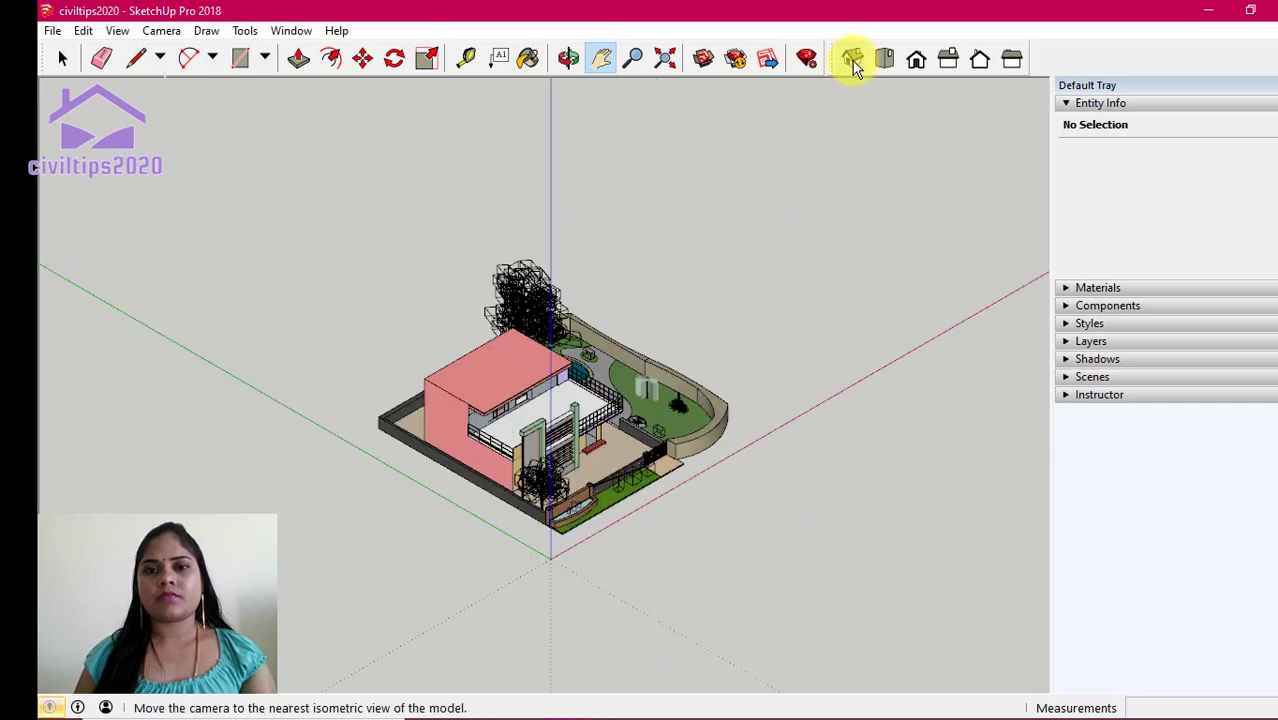
{"action": "scroll", "coordinate": [709, 345], "scroll_direction": "up", "scroll_amount": 2}
{"action": "mouse_move", "coordinate": [628, 428]}
{"action": "middle_mouse_down"}
{"action": "mouse_move", "coordinate": [430, 380]}
{"action": "mouse_move", "coordinate": [870, 545]}
{"action": "mouse_move", "coordinate": [688, 494]}
{"action": "mouse_move", "coordinate": [750, 451]}
{"action": "mouse_move", "coordinate": [607, 555]}
{"action": "mouse_move", "coordinate": [999, 445]}
{"action": "middle_mouse_up"}
{"action": "mouse_move", "coordinate": [585, 534]}
{"action": "middle_mouse_down"}
{"action": "mouse_move", "coordinate": [522, 659]}
{"action": "mouse_move", "coordinate": [538, 545]}
{"action": "mouse_move", "coordinate": [573, 531]}
{"action": "mouse_move", "coordinate": [559, 571]}
{"action": "middle_mouse_up"}
{"action": "scroll", "coordinate": [540, 560], "scroll_direction": "up", "scroll_amount": 3}
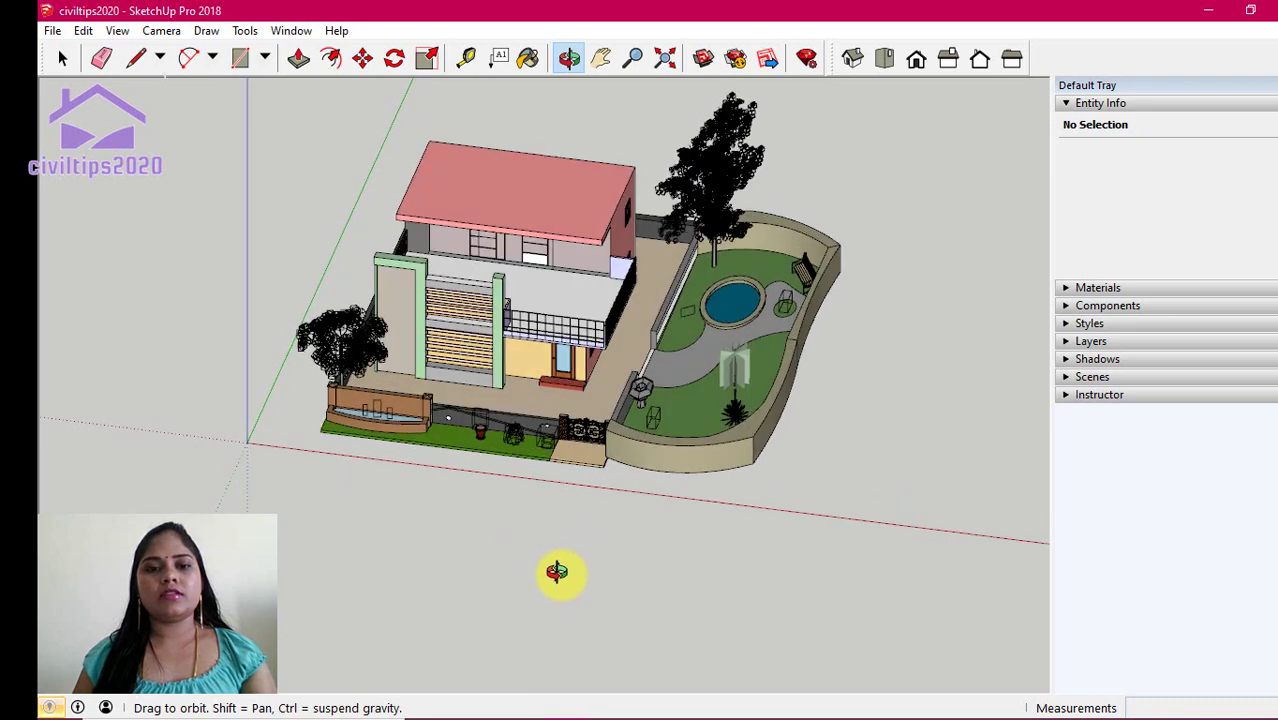